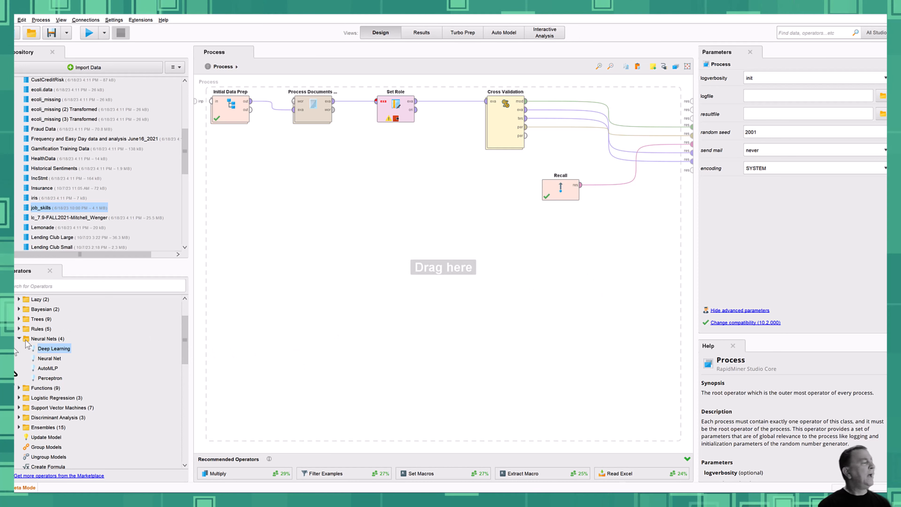
- Collapse the Modeling and Utility groups in the operator tree and expand the Extensions group
double_click(39, 339)
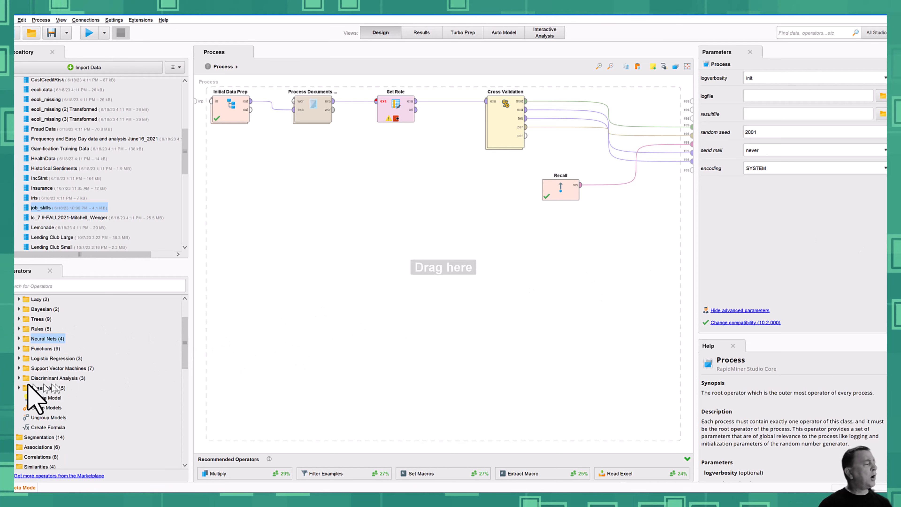
left_click(19, 387)
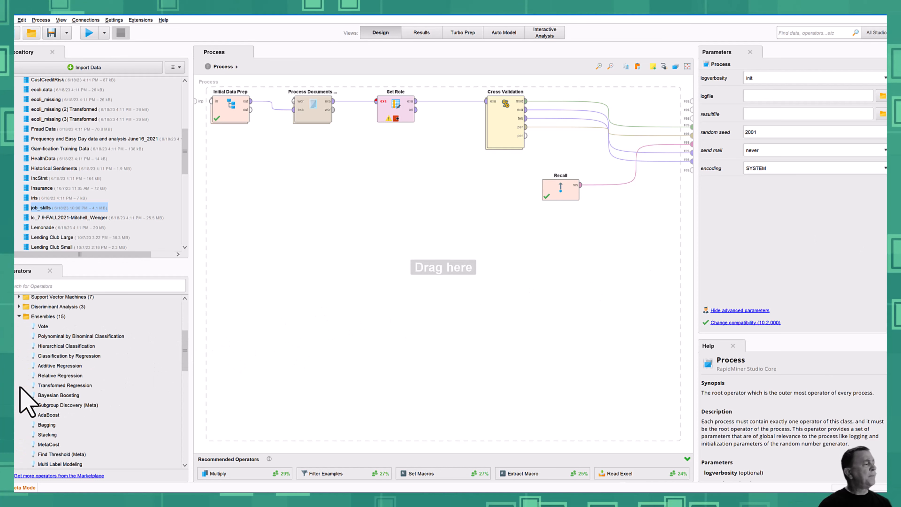
left_click(19, 316)
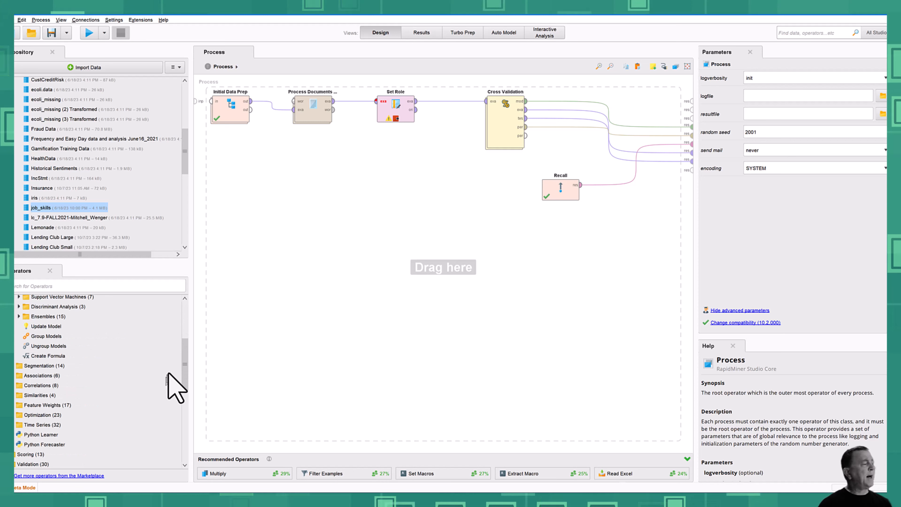
left_click_drag(186, 342, 185, 305)
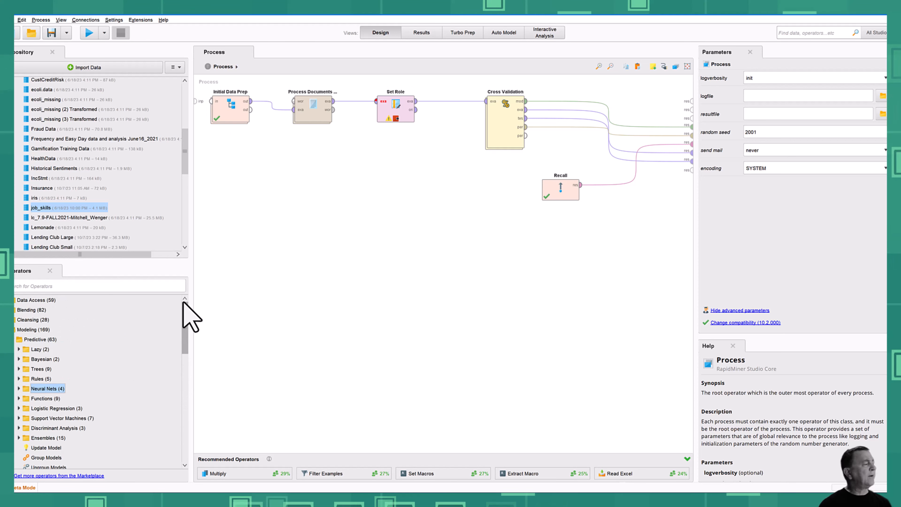
double_click(16, 330)
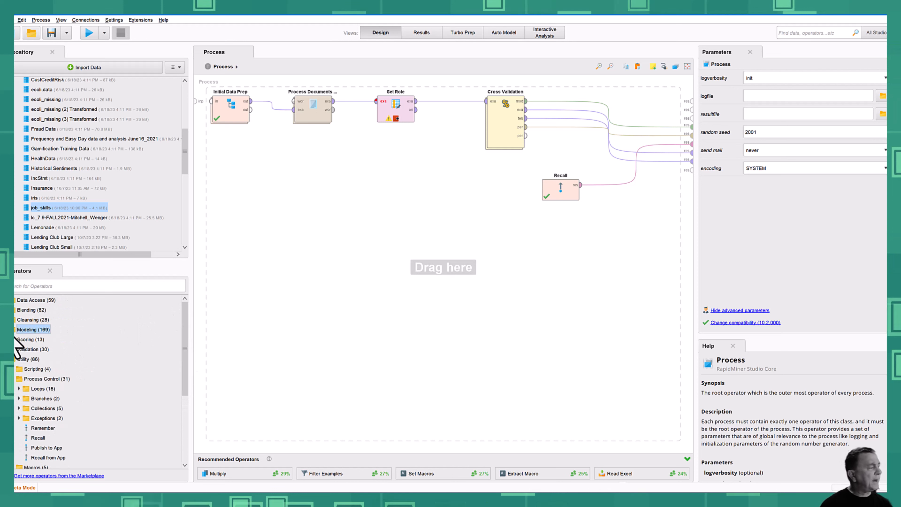
double_click(16, 359)
double_click(15, 373)
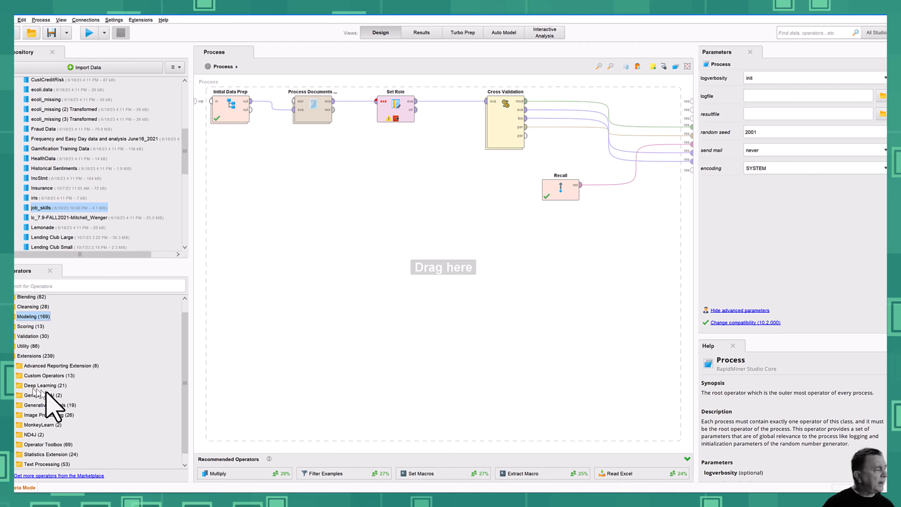
- Add Extract Topics from Data (LDA) from Operator Toolbox's Text Processing group below Cross Validation, and disable it
scroll(46, 392, "down", 1)
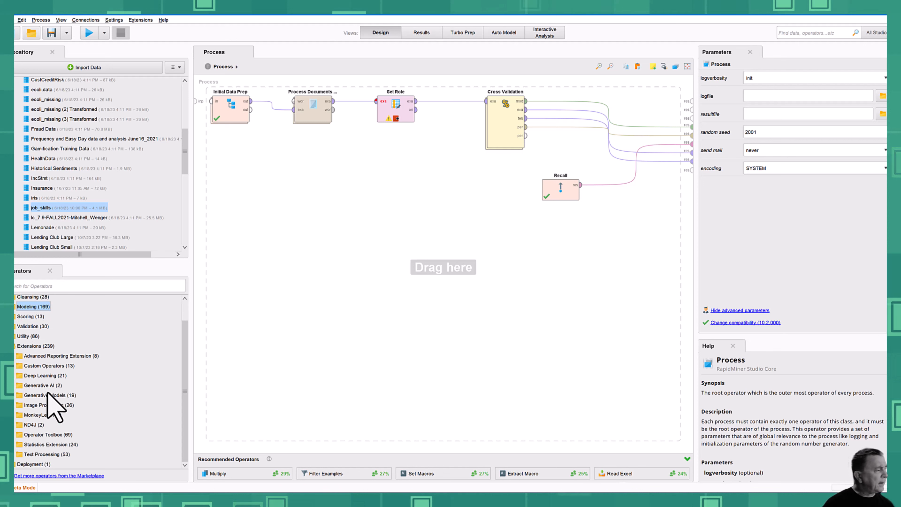
double_click(16, 435)
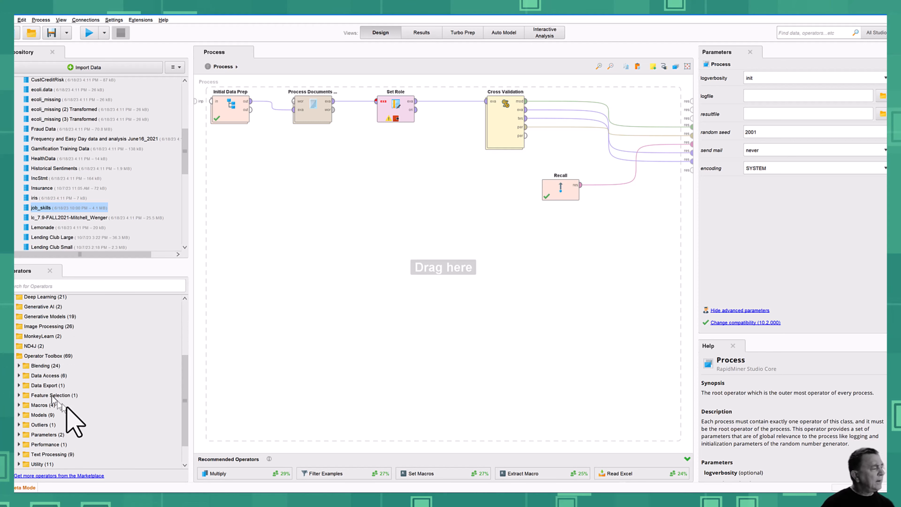
scroll(106, 413, "down", 1)
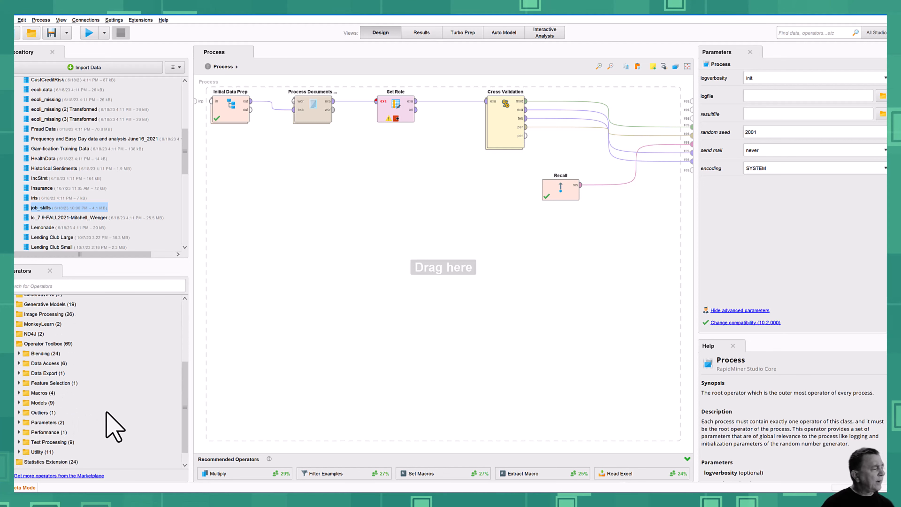
left_click(18, 442)
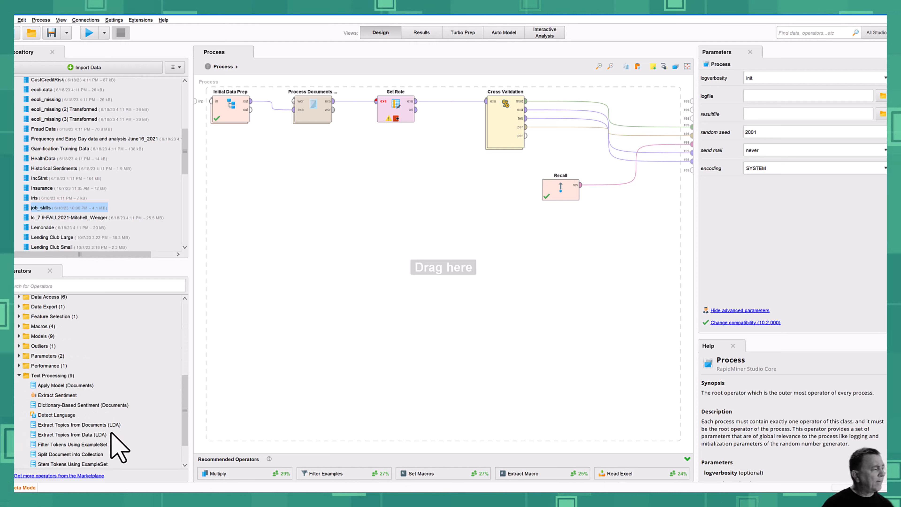
scroll(119, 447, "down", 1)
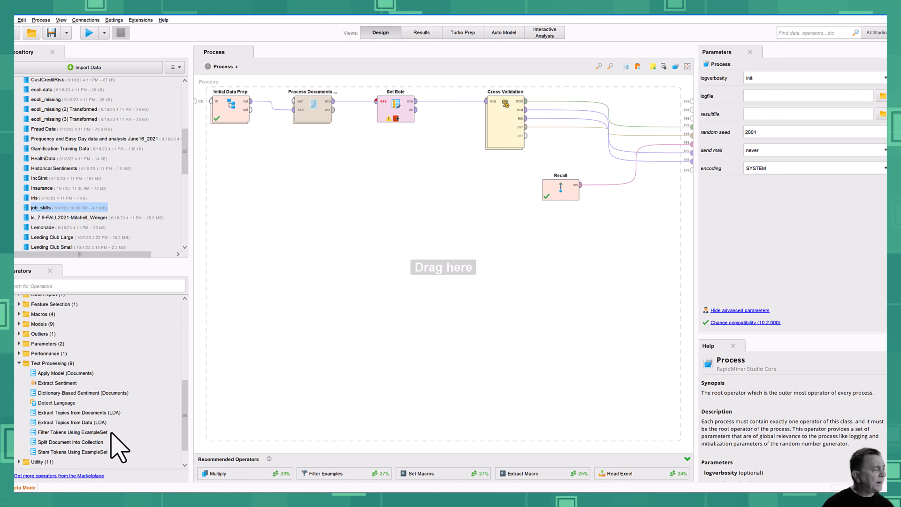
left_click(79, 423)
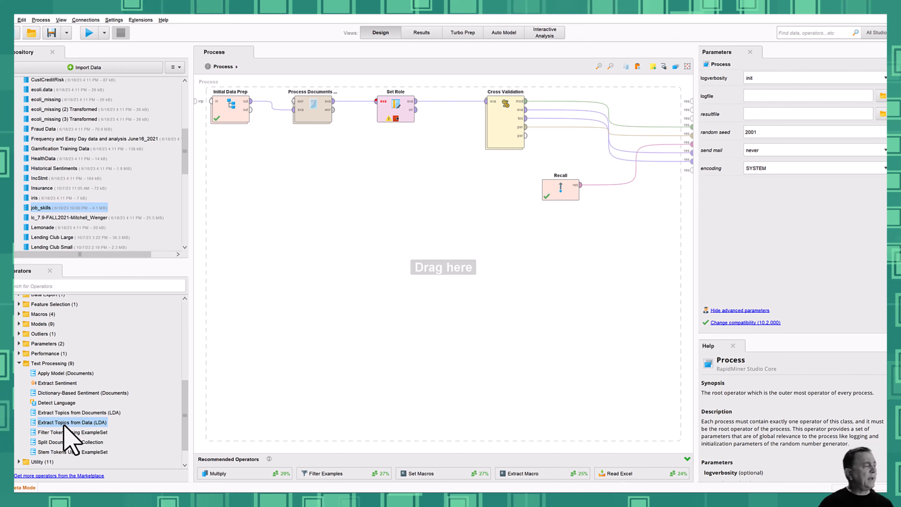
left_click_drag(64, 422, 508, 298)
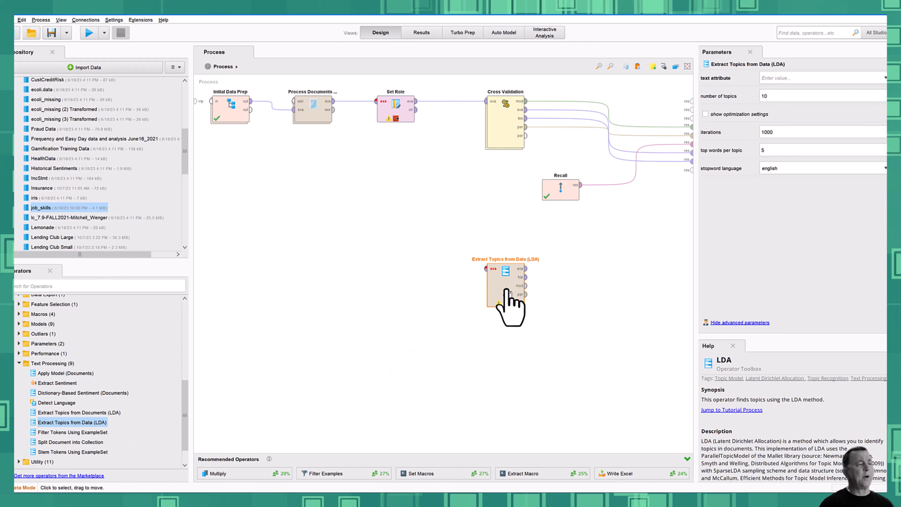
right_click(511, 289)
left_click(531, 305)
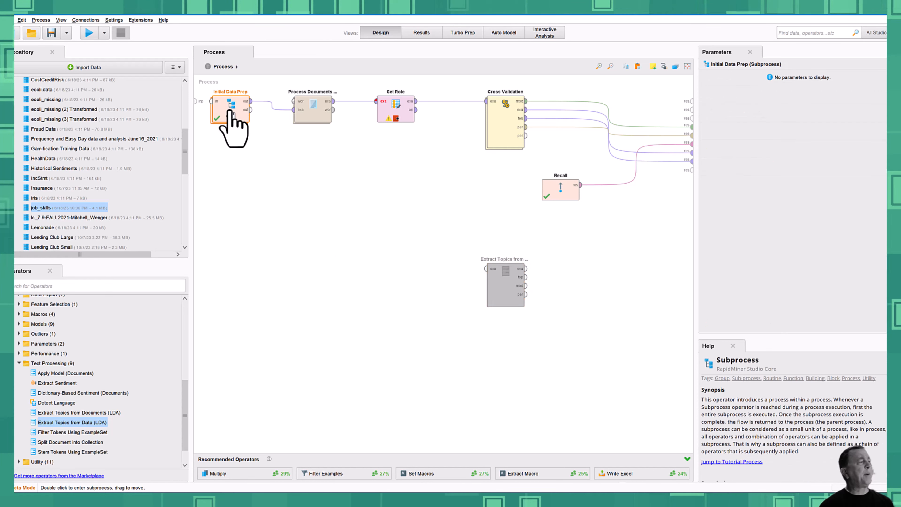
- Check the Generate ID operator inside the Initial Data Prep subprocess and return to the main process
double_click(231, 112)
left_click(503, 112)
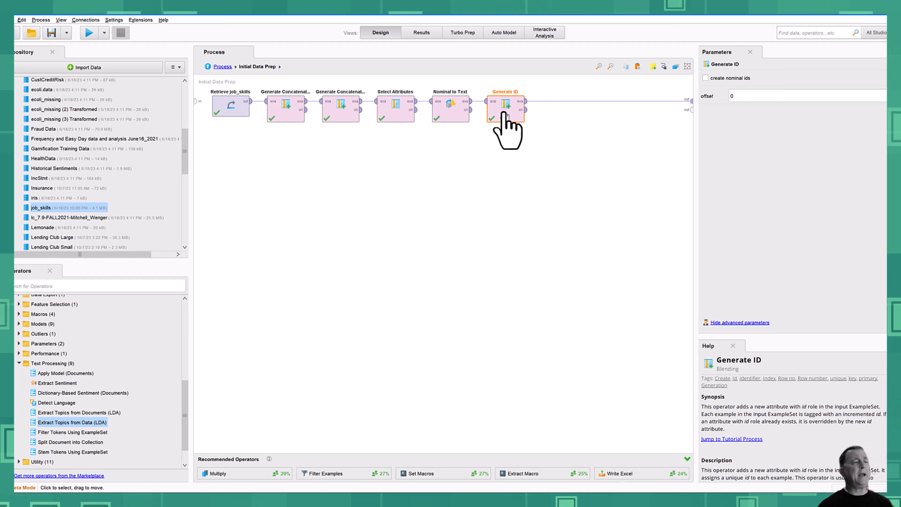
left_click(223, 67)
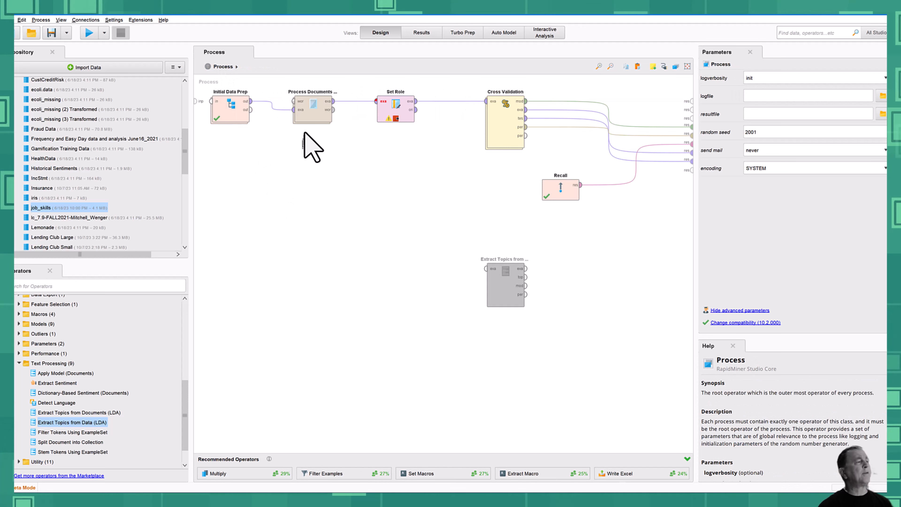
- Disable Process Documents from Data and move the Extract Topics from Data (LDA) operator below Set Role
left_click(313, 117)
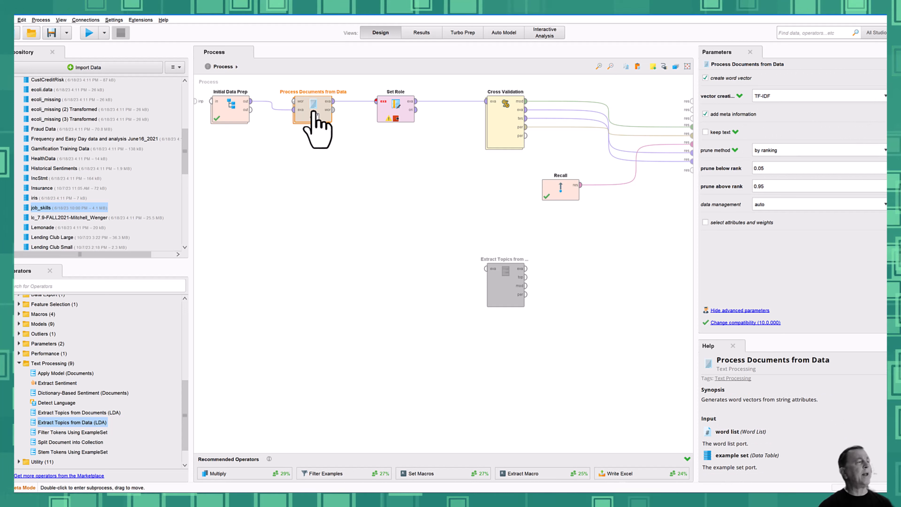
right_click(314, 113)
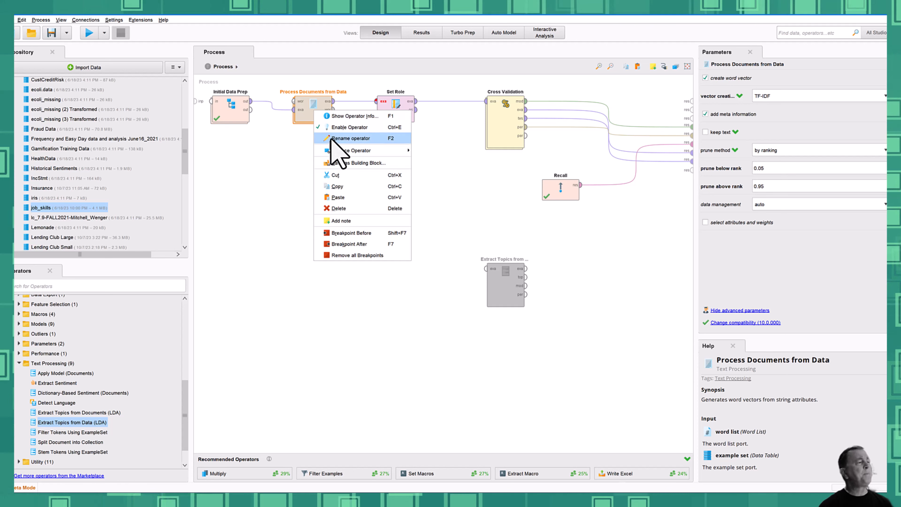
left_click(333, 127)
left_click_drag(503, 289, 401, 288)
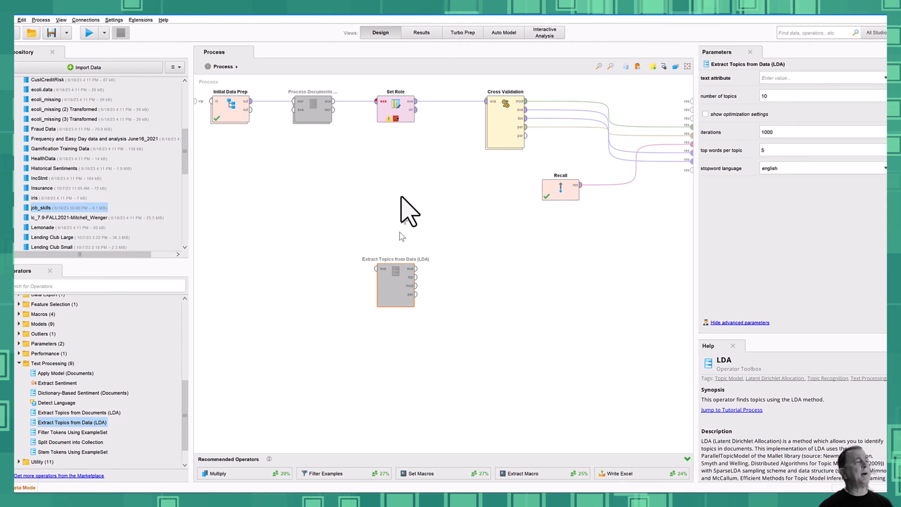
- Delete the connection between Initial Data Prep and Process Documents from Data
left_click(386, 119)
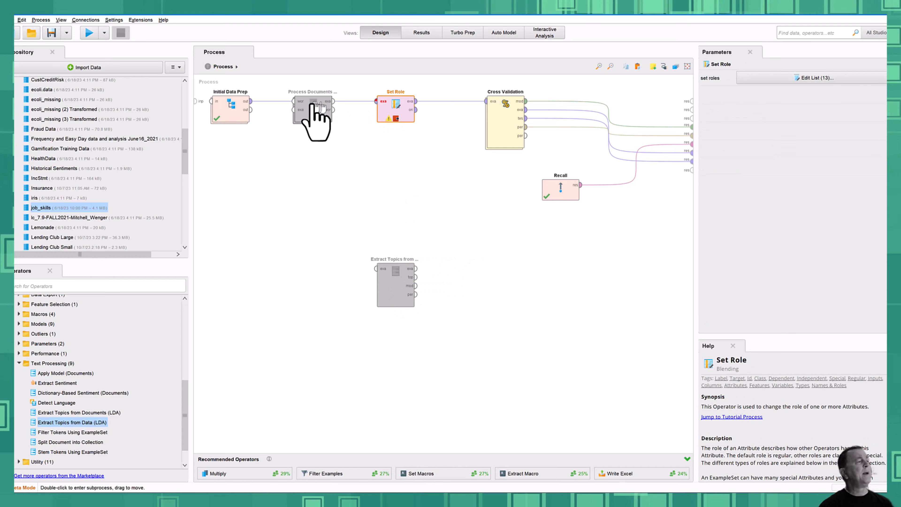
left_click(314, 116)
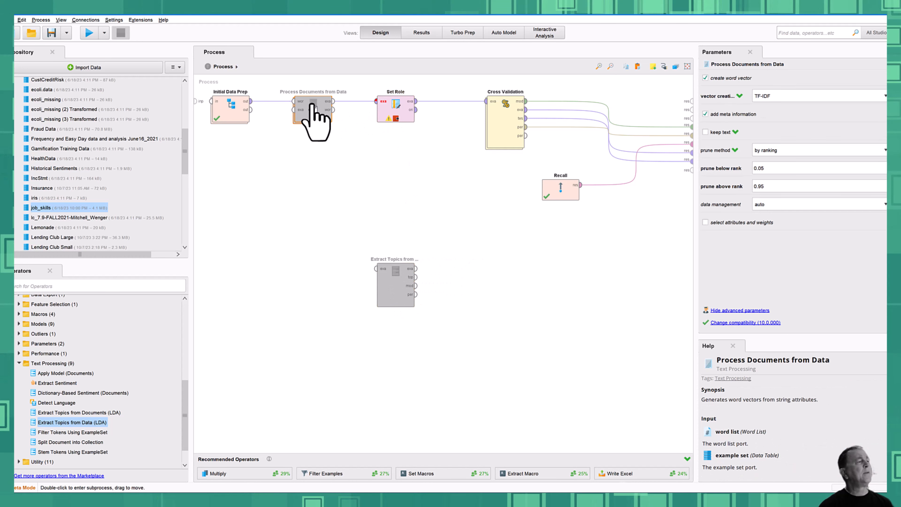
left_click(278, 101)
key("Delete")
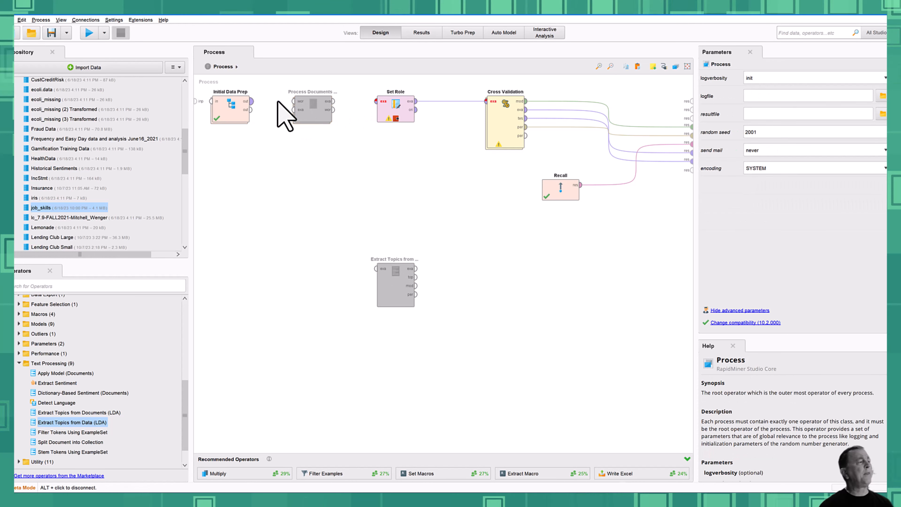
left_click(236, 110)
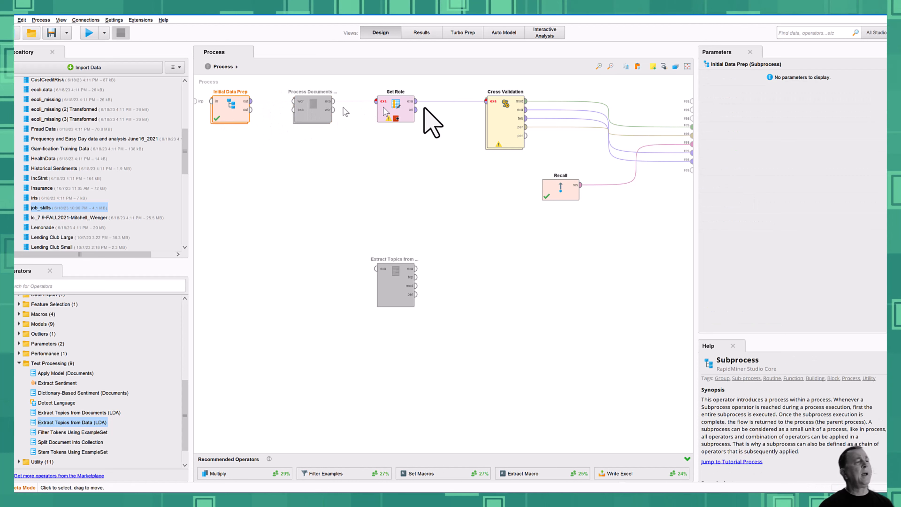
- Disable the Cross Validation and Set Role operators in the main process
left_click(509, 121)
right_click(510, 120)
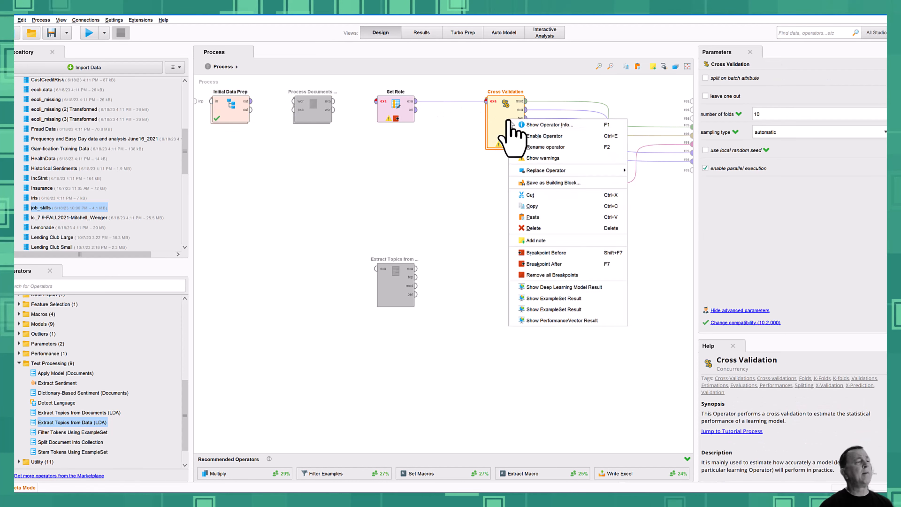
left_click(529, 135)
left_click(405, 117)
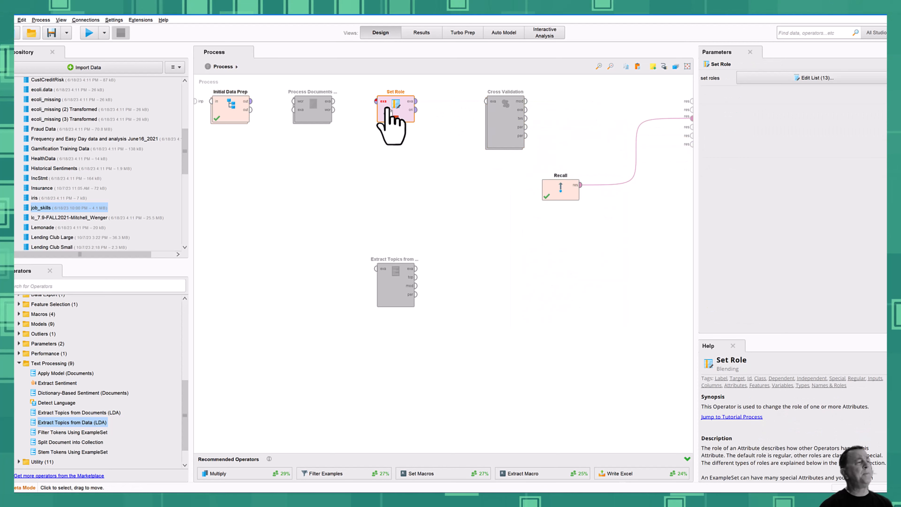
right_click(405, 117)
left_click(413, 132)
- Disable the Recall operator in the main process
left_click(557, 188)
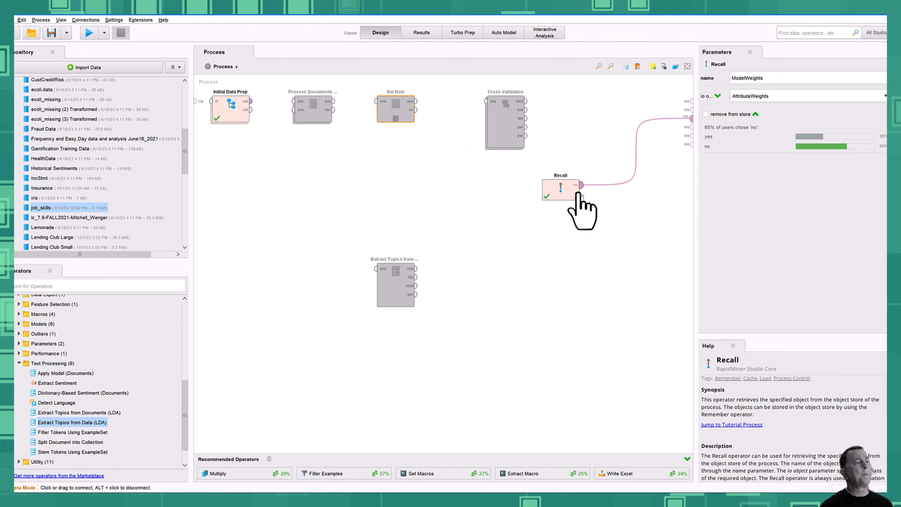
right_click(539, 186)
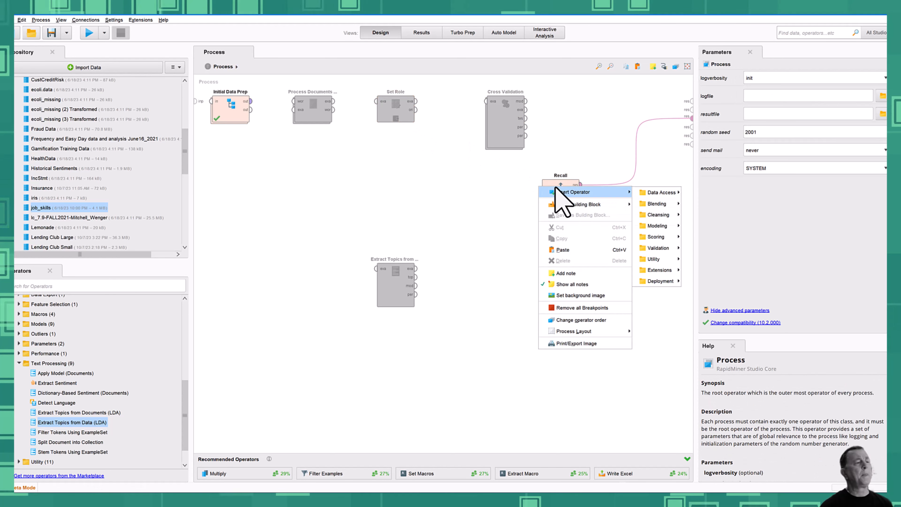
left_click(510, 177)
right_click(559, 188)
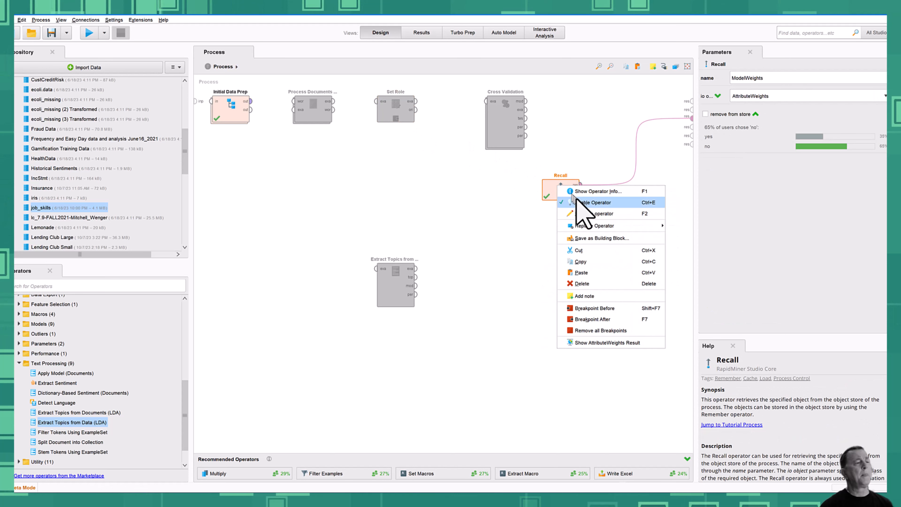
left_click(581, 202)
- Open the Initial Data Prep subprocess and read the parameters and help description of its Generate ID operator
left_click(237, 105)
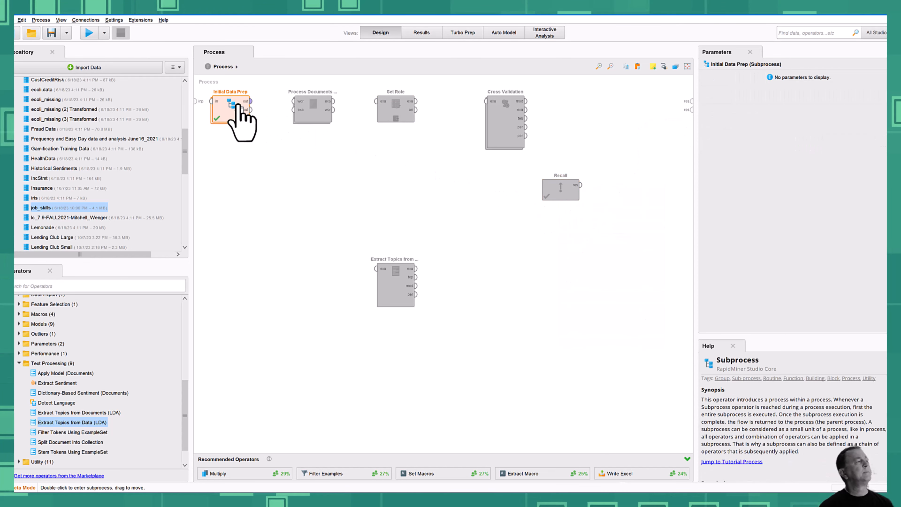
right_click(238, 104)
left_click(248, 109)
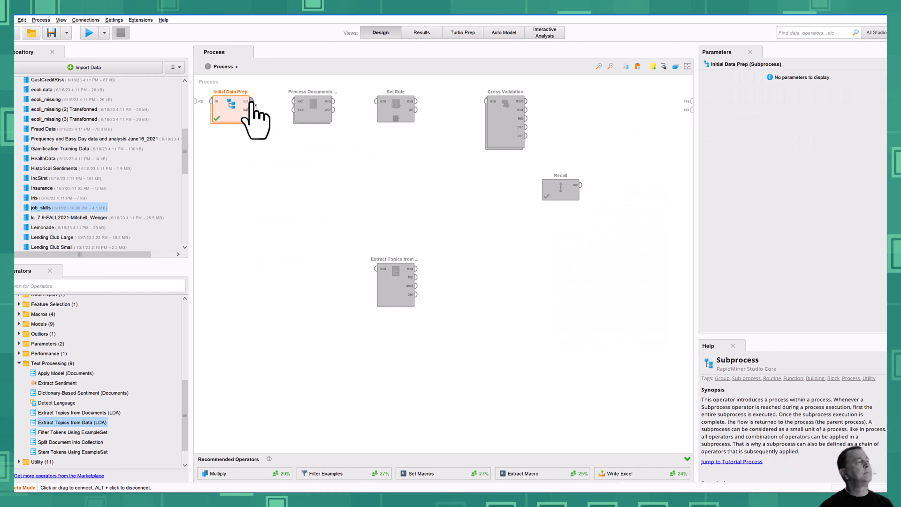
double_click(248, 108)
left_click(500, 111)
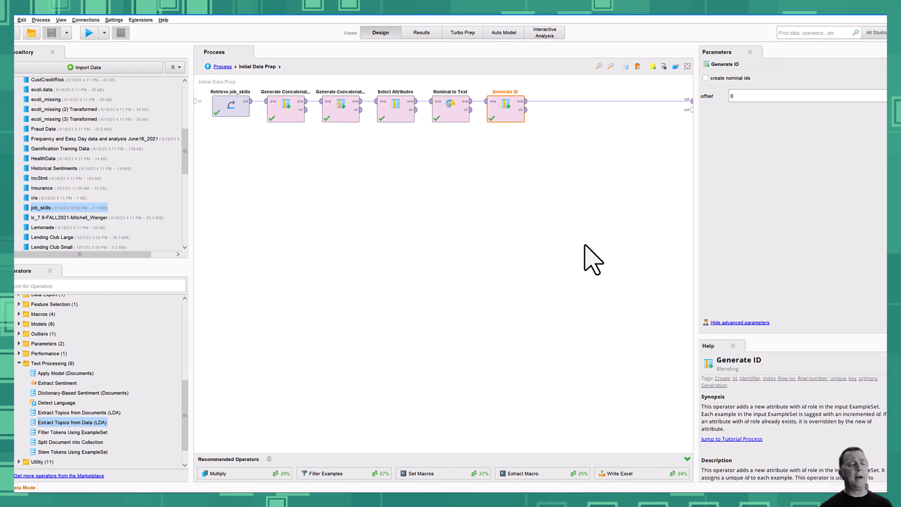
scroll(803, 445, "down", 3)
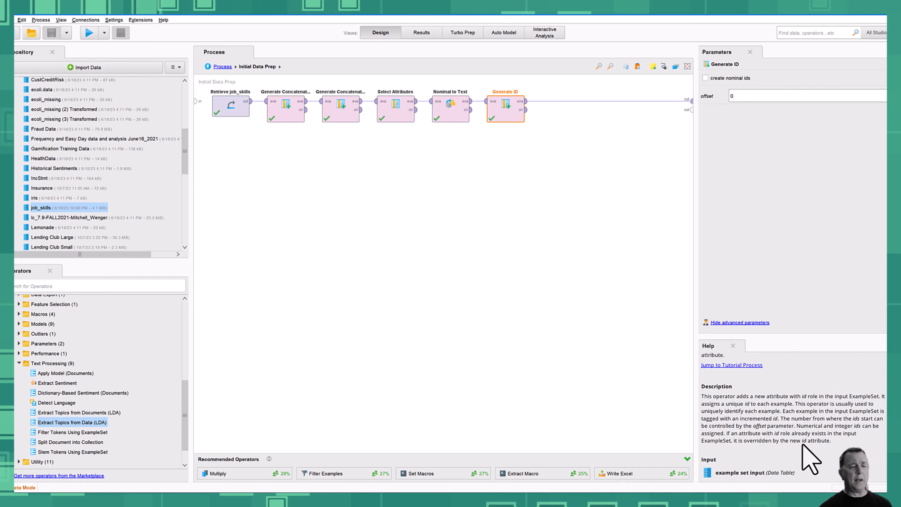
scroll(802, 445, "up", 3)
scroll(803, 458, "up", 1)
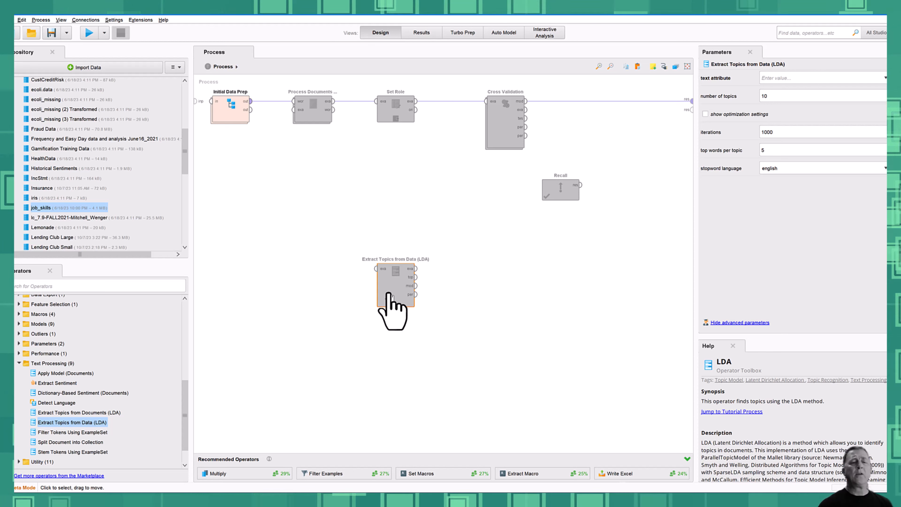
- Set the offset of the Generate ID operator inside the Initial Data Prep subprocess to -1
double_click(220, 117)
left_click(504, 117)
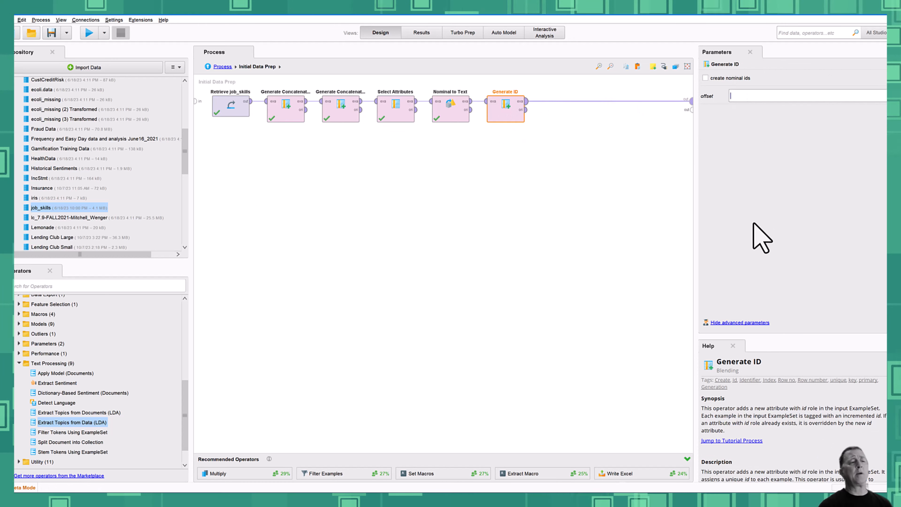
type("-")
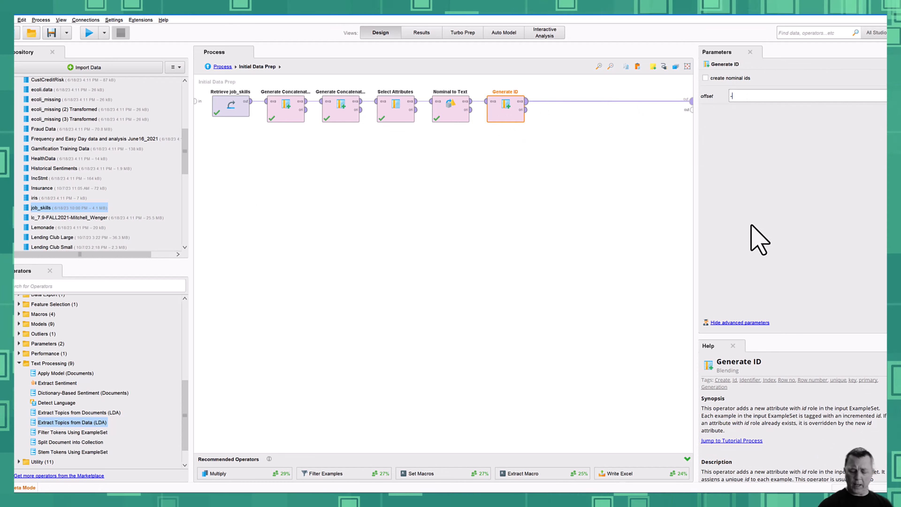
type("1")
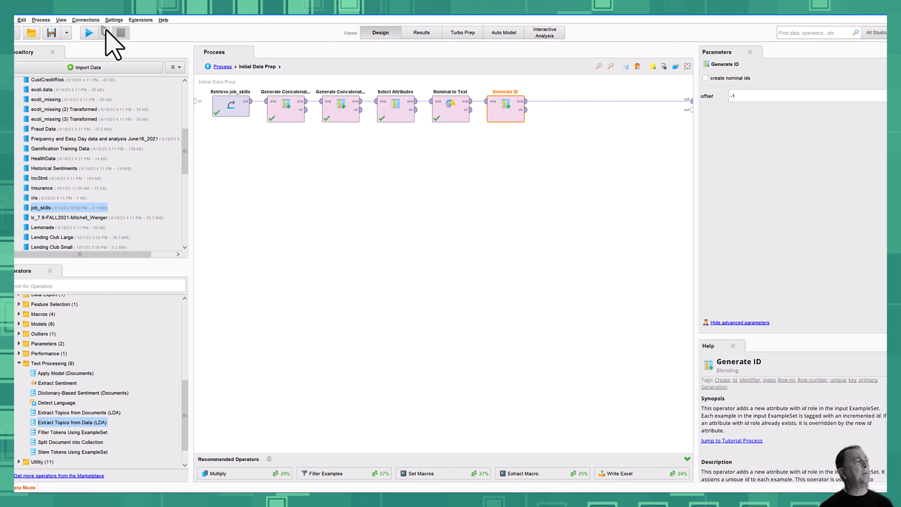
- Save and run the main process, and widen the result table's columns to check the generated IDs
left_click(218, 67)
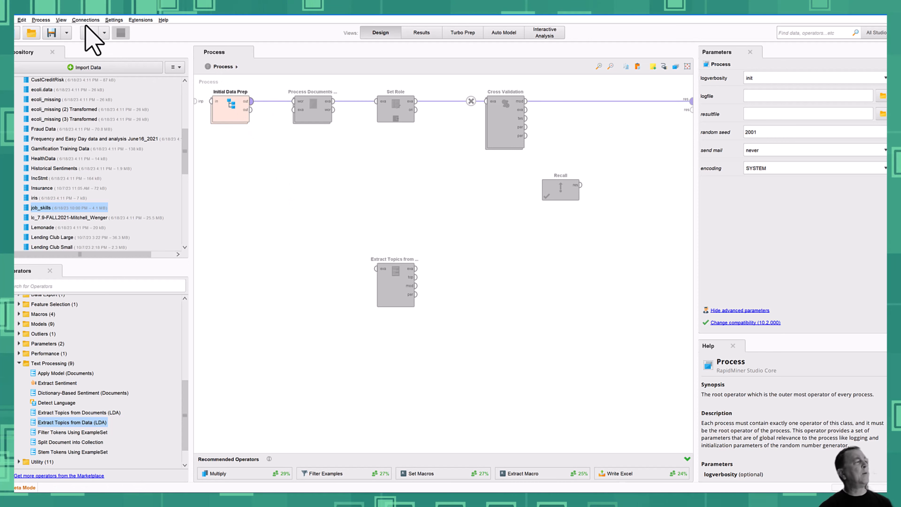
left_click(88, 33)
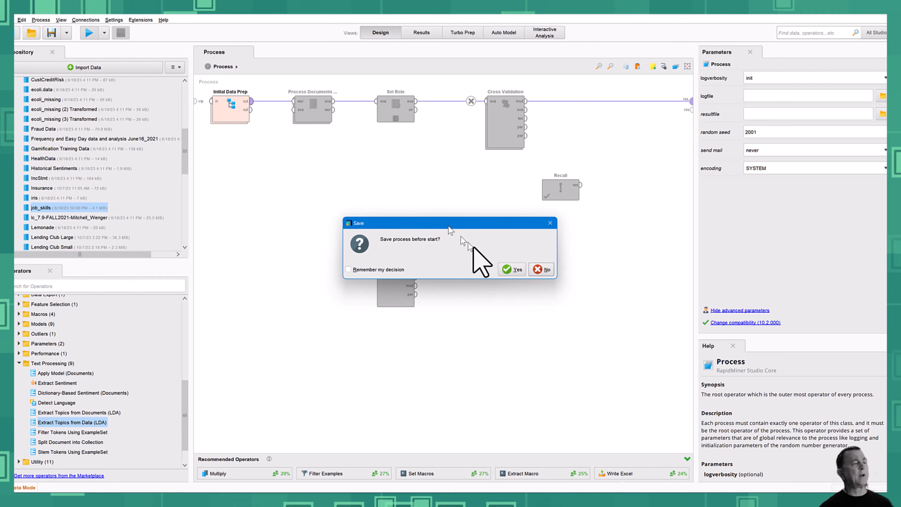
left_click(511, 269)
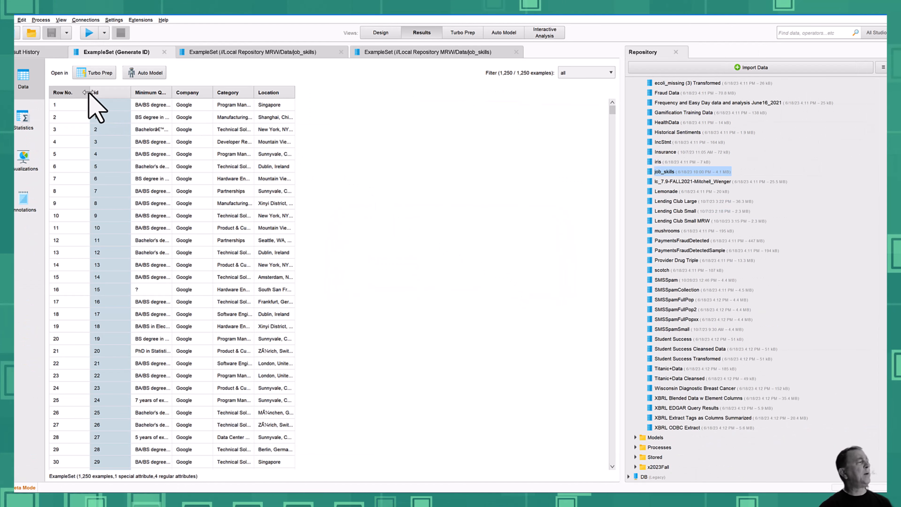
left_click_drag(131, 92, 541, 95)
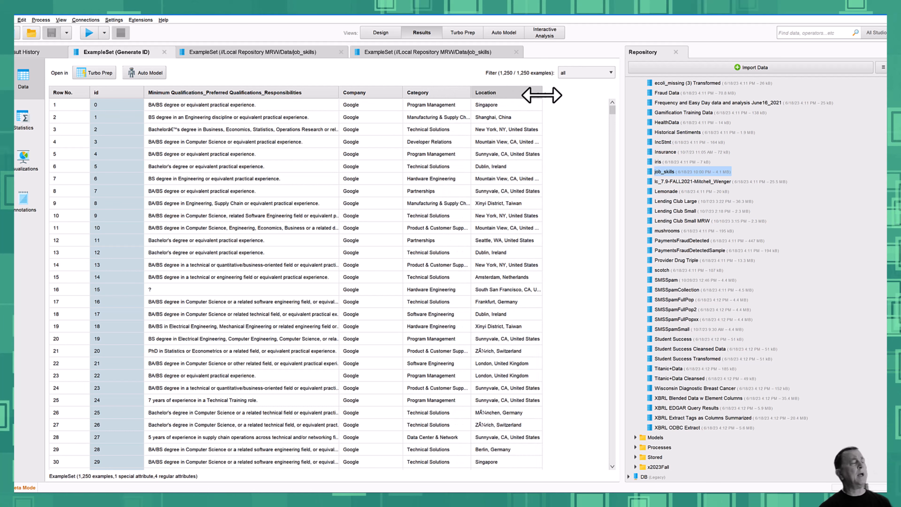
- Move the disabled Process Documents from Data and Set Role operators down in the design, clear of the connection line
left_click(379, 32)
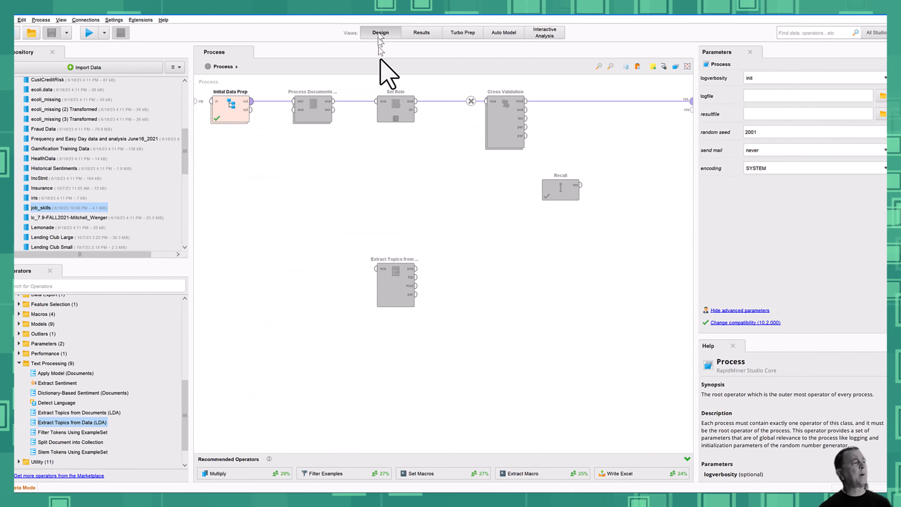
left_click(319, 119)
left_click_drag(322, 122, 350, 142)
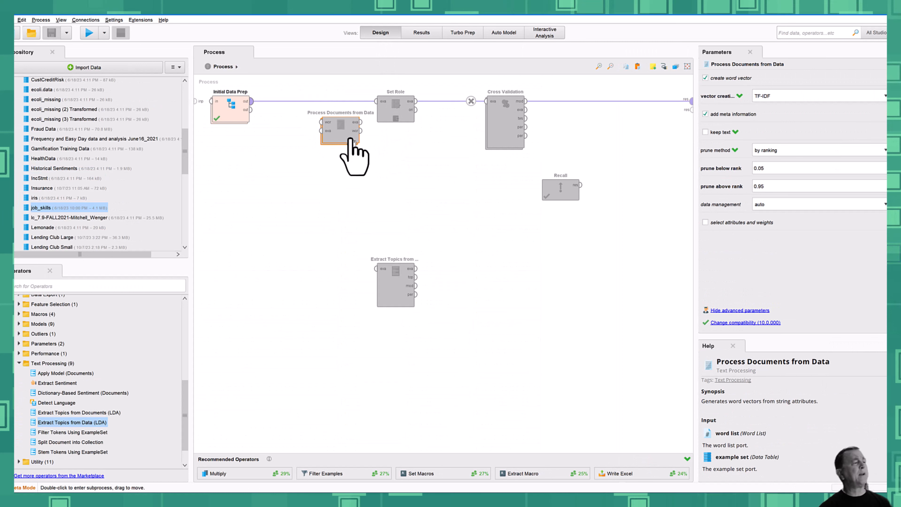
left_click_drag(409, 111, 409, 130)
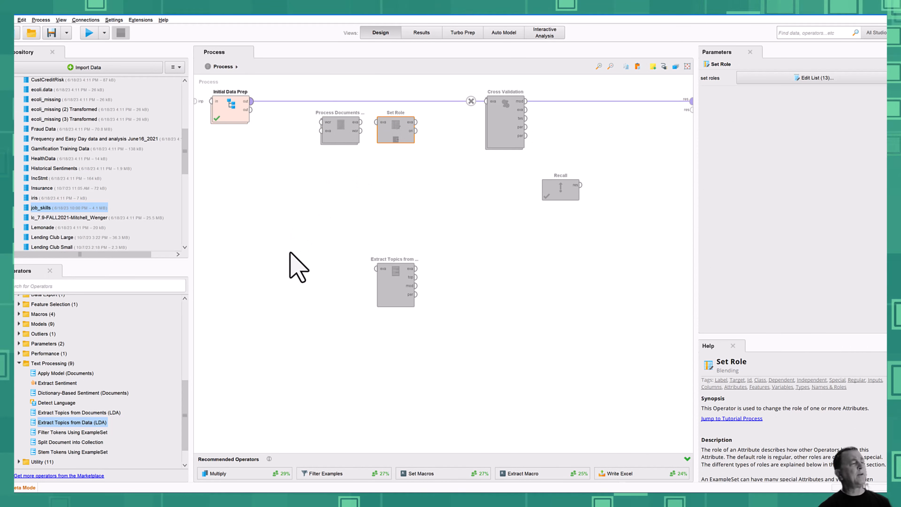
- Enable the Extract Topics from Data (LDA) operator and connect Initial Data Prep's first output to its example set input
left_click(390, 291)
right_click(390, 292)
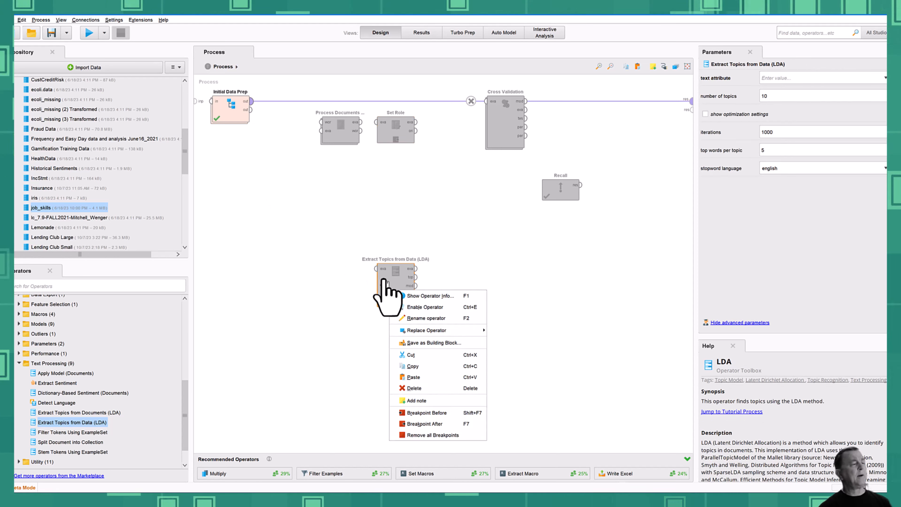
left_click_drag(386, 281, 381, 242)
right_click(382, 242)
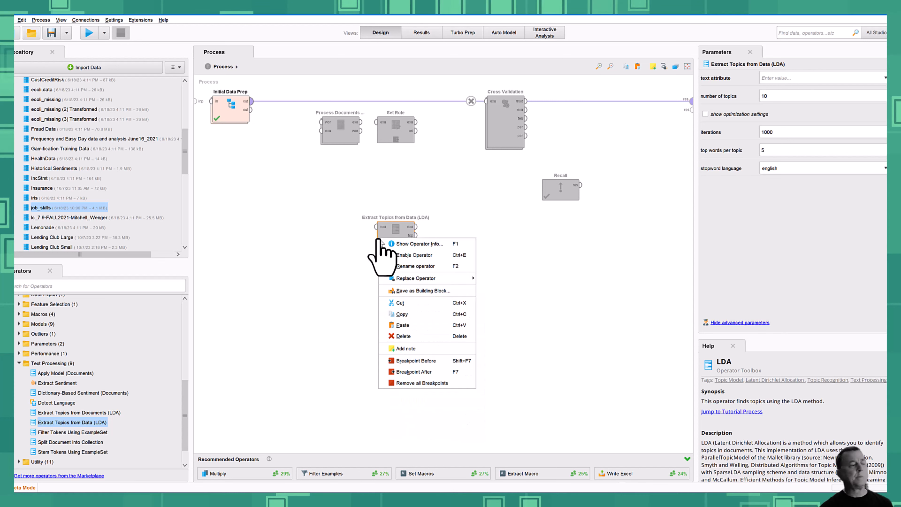
left_click(253, 105)
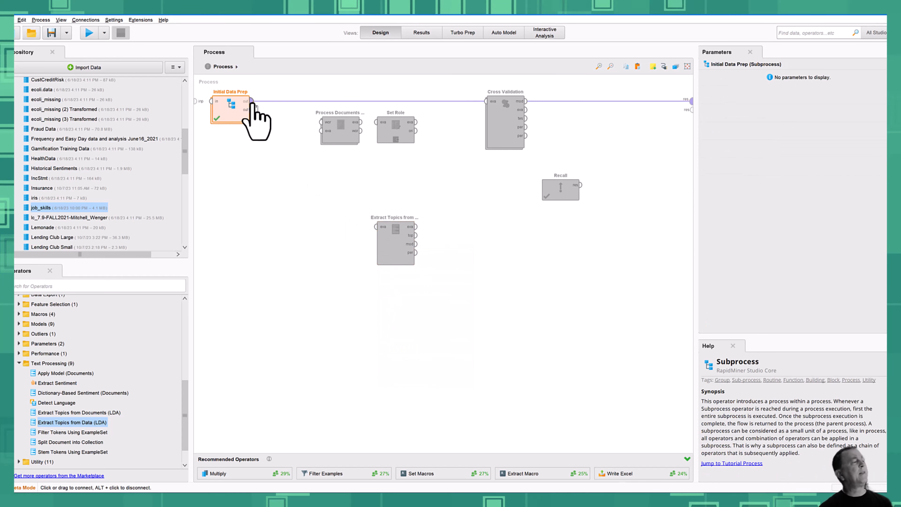
left_click(253, 105)
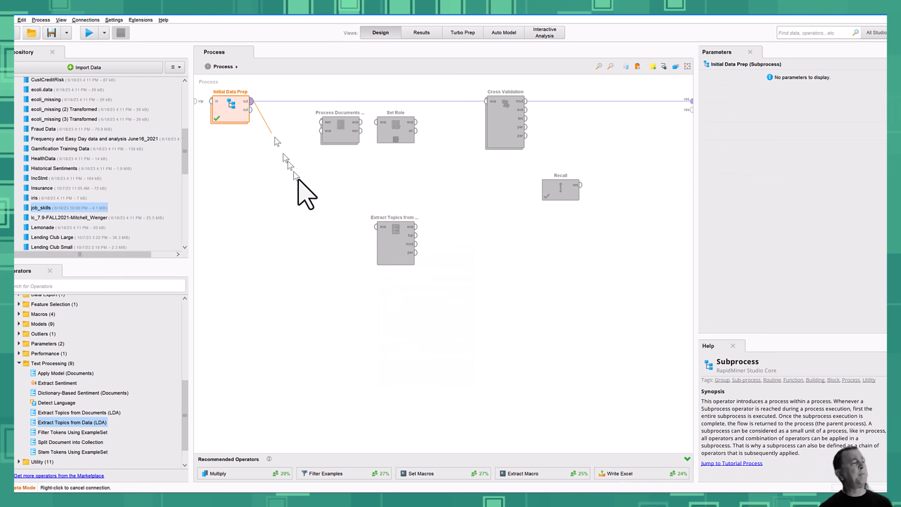
left_click(376, 227)
left_click_drag(392, 250, 365, 248)
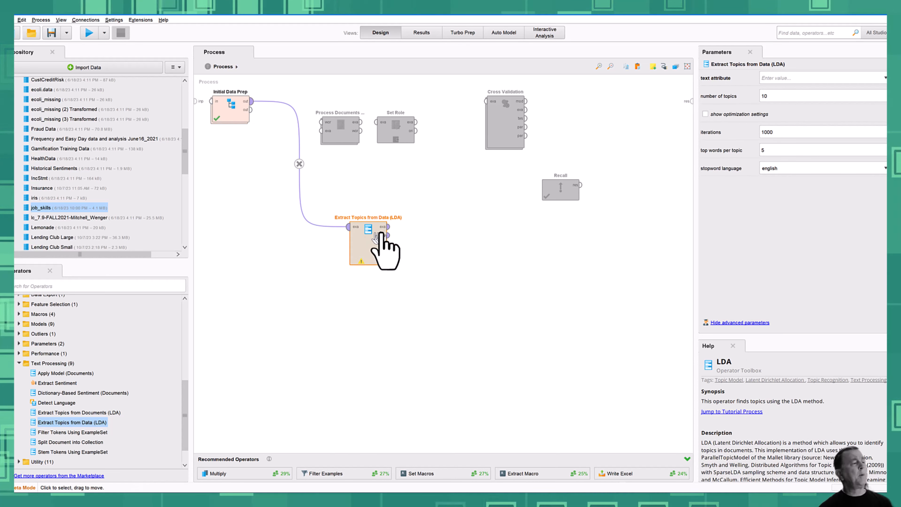
- Connect all four outputs of the Extract Topics from Data (LDA) operator to the process result ports
mouse_move(388, 230)
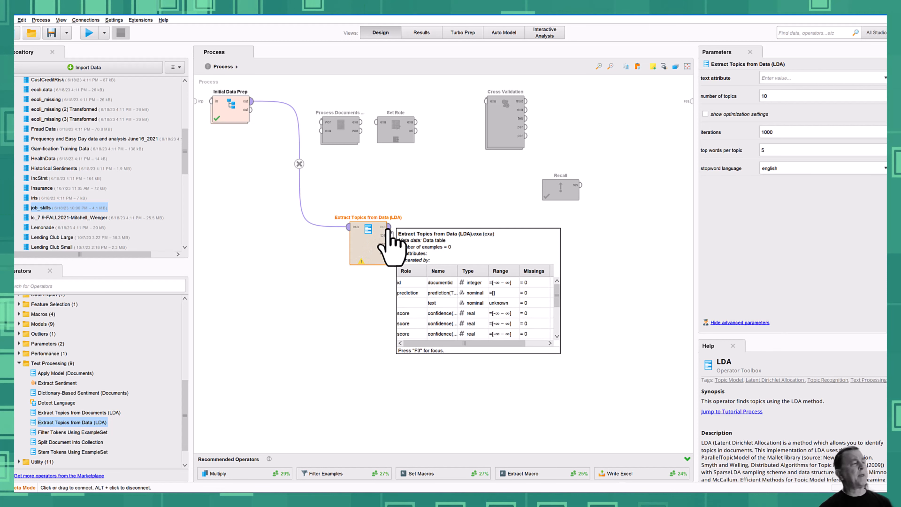
left_click(388, 235)
left_click(388, 244)
left_click(389, 252)
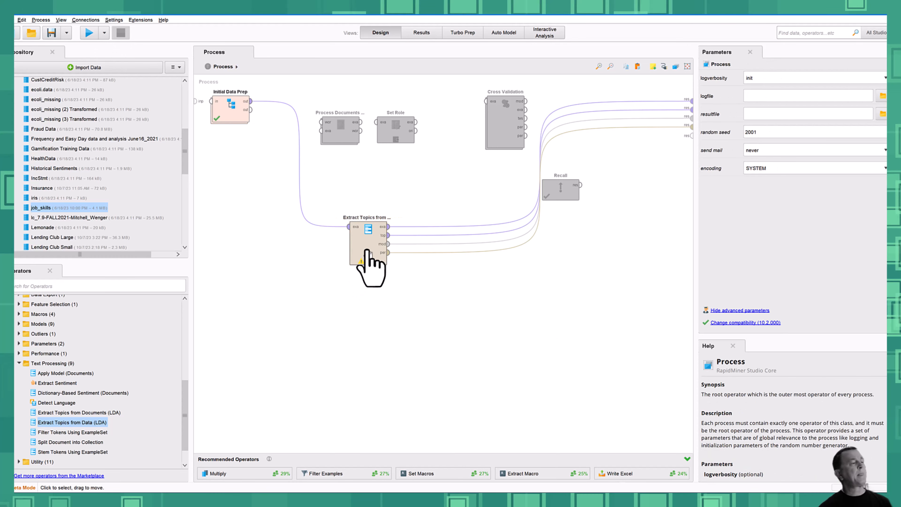
- Set the LDA operator's text attribute to Minimum Qualifications_Preferred Qualifications_Responsibilities
left_click(367, 252)
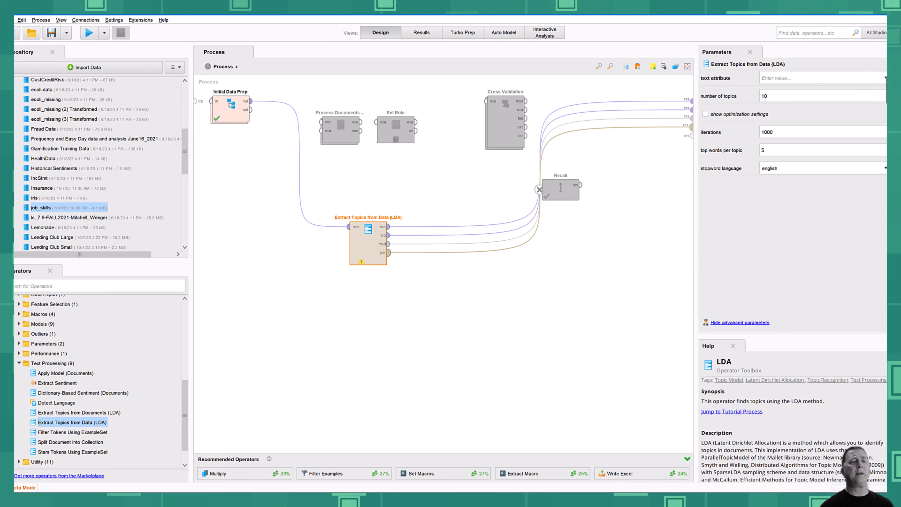
left_click(884, 77)
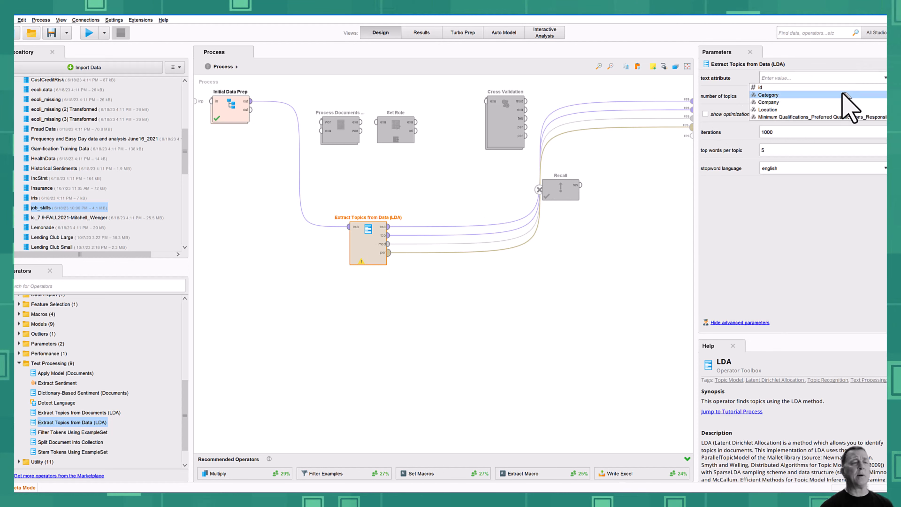
left_click(827, 117)
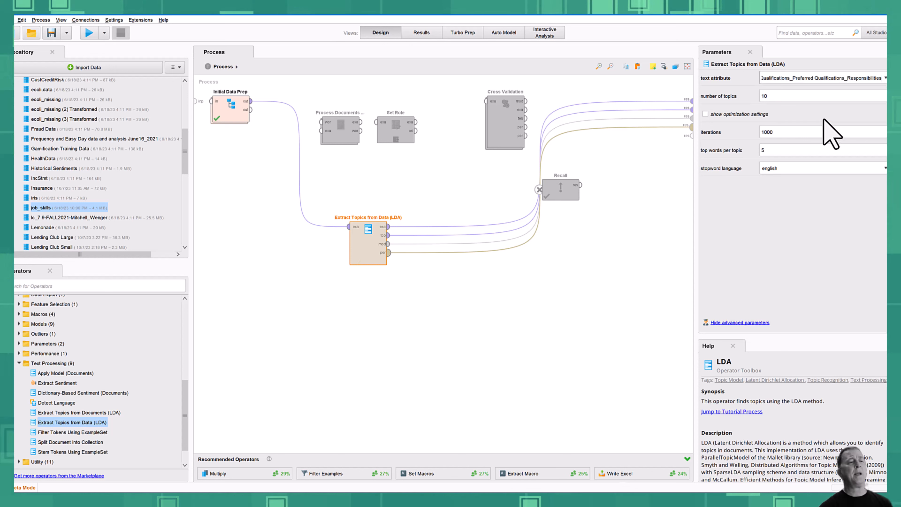
- Review the LDA operator's number of topics, optimization settings and iterations parameters
left_click(793, 98)
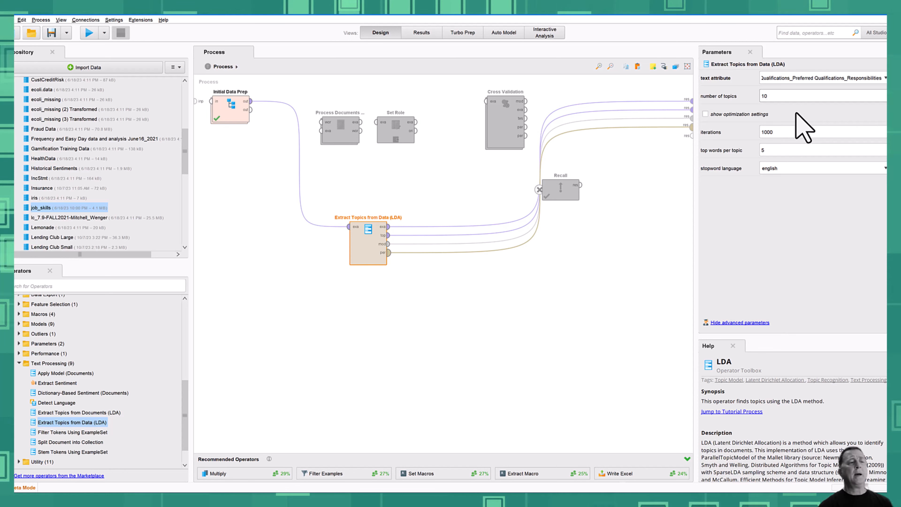
left_click(705, 115)
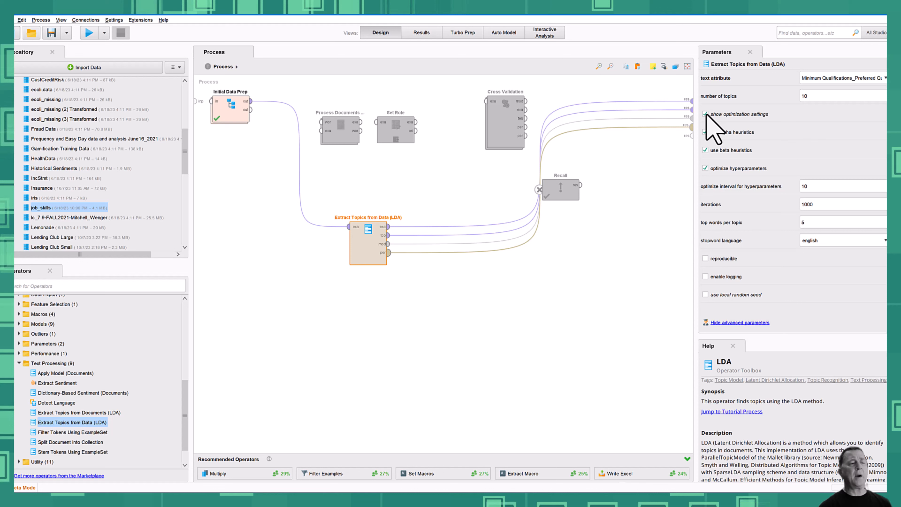
left_click(705, 115)
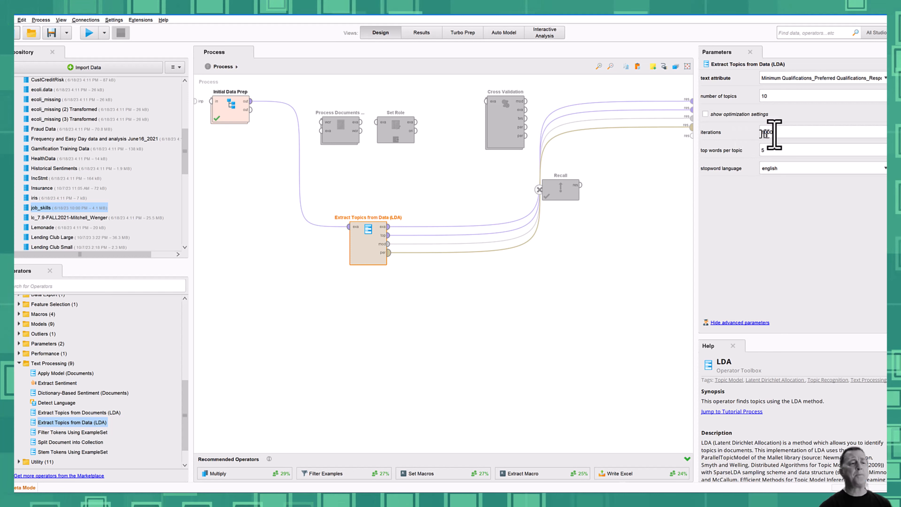
left_click(782, 134)
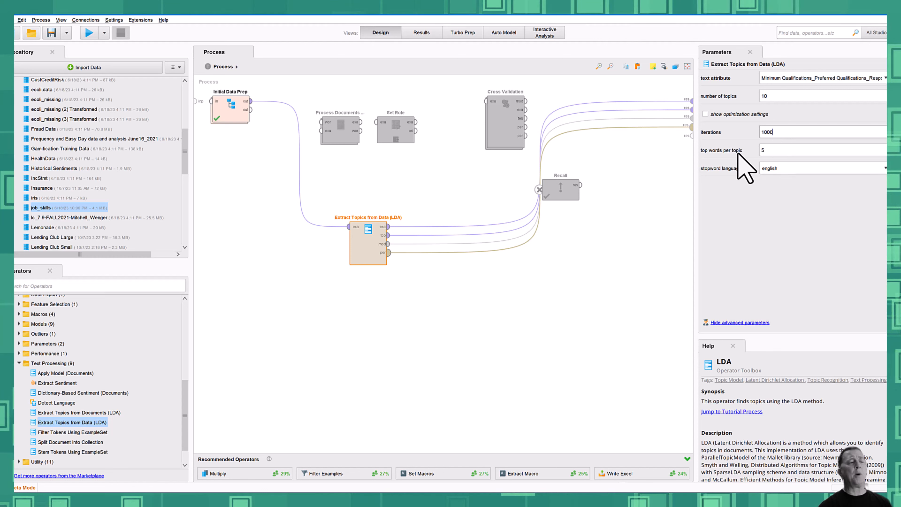
- Set the LDA operator's top words per topic to 7, and save and run the process
key("Tab")
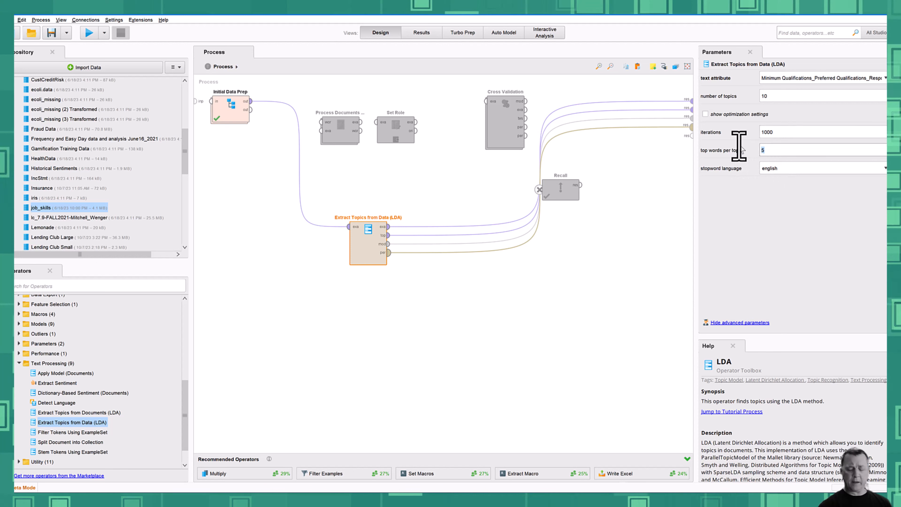
type("7")
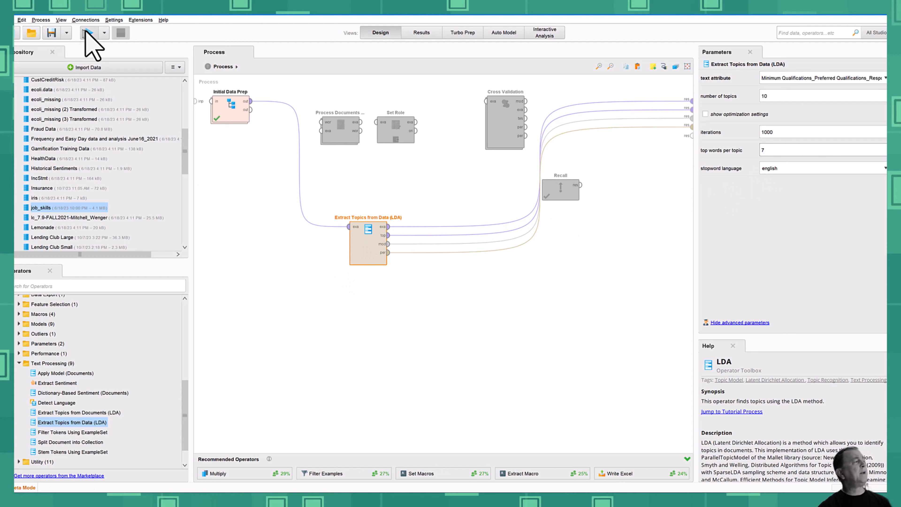
left_click(89, 33)
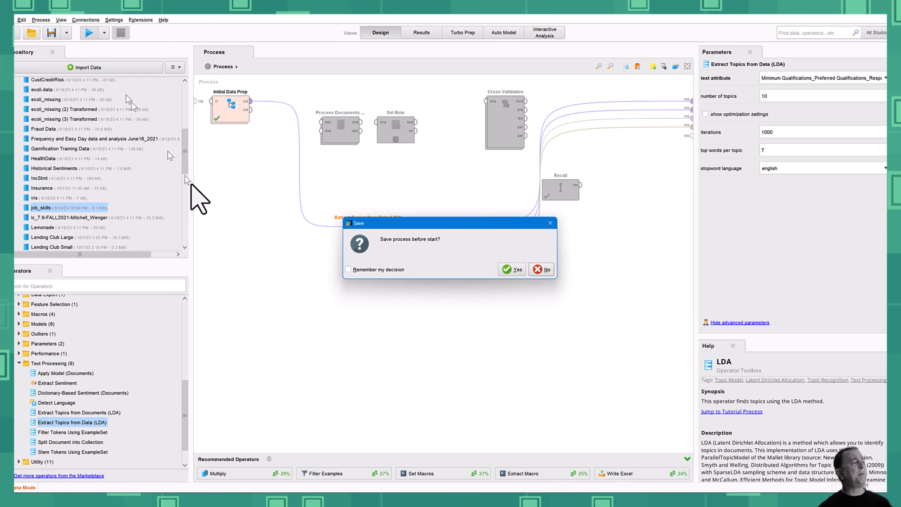
left_click(512, 270)
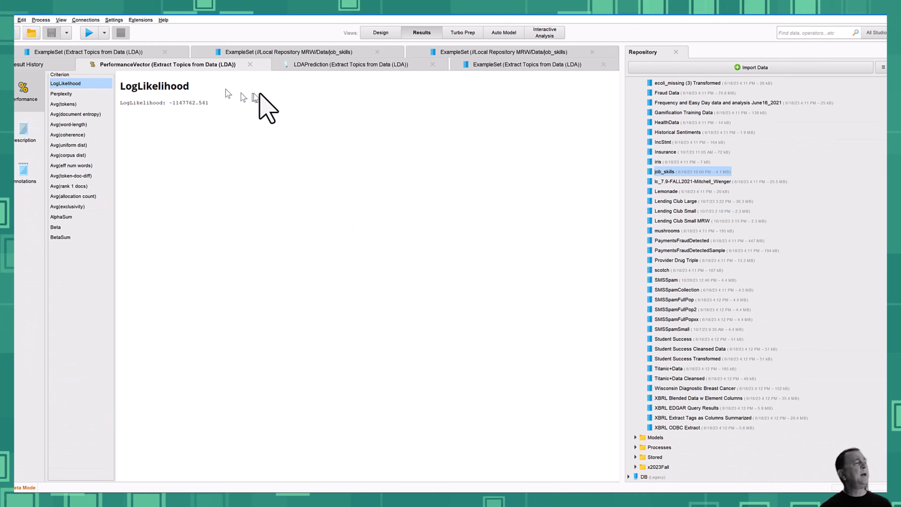
- Examine the LDAPrediction model description and the table of words and weights for each topic
left_click(315, 79)
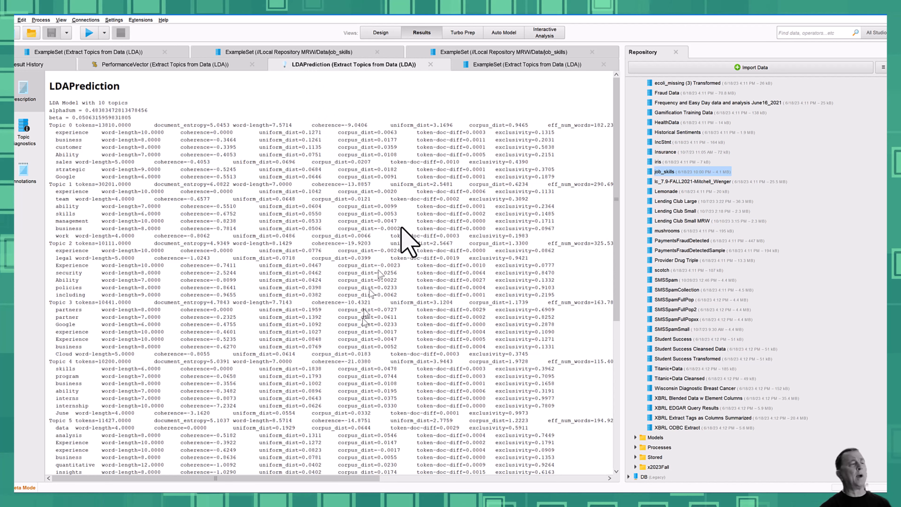
left_click(493, 66)
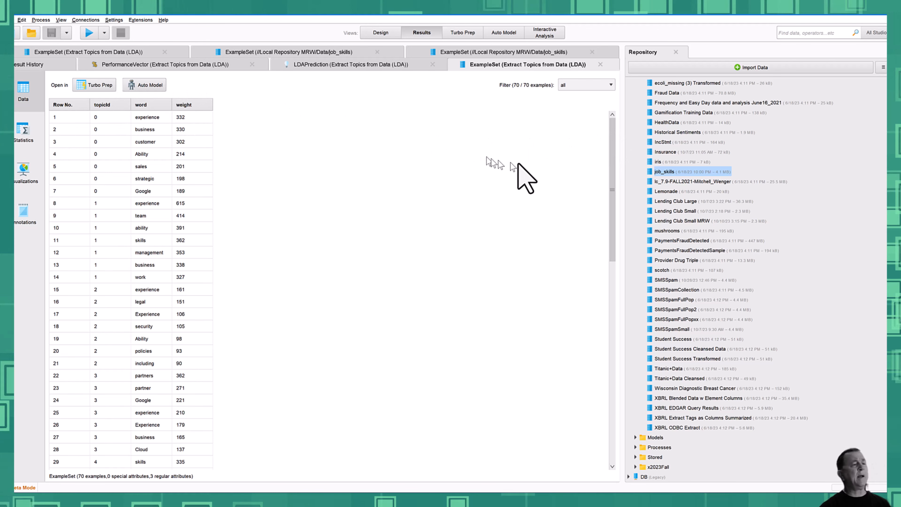
left_click_drag(613, 132, 620, 100)
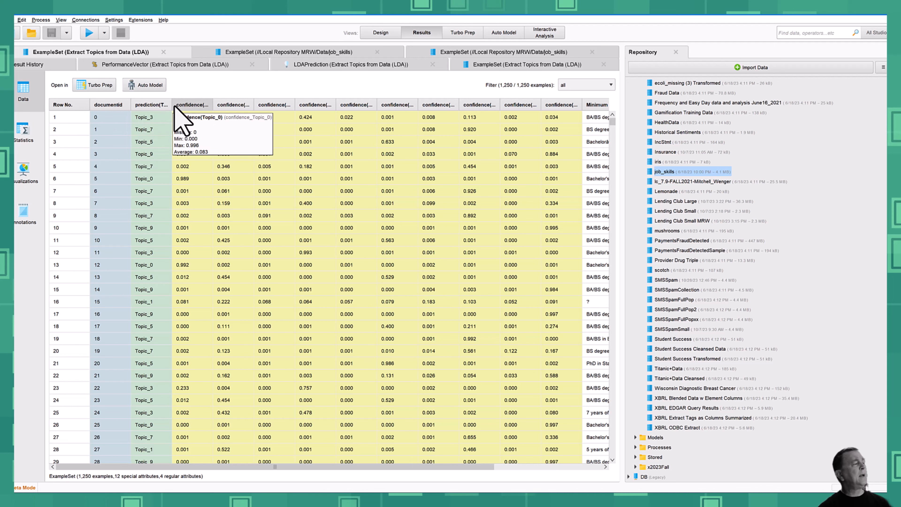
- Widen the prediction and first two confidence columns of the document table, and check the first document's confidence for its predicted topic
left_click_drag(173, 104, 195, 104)
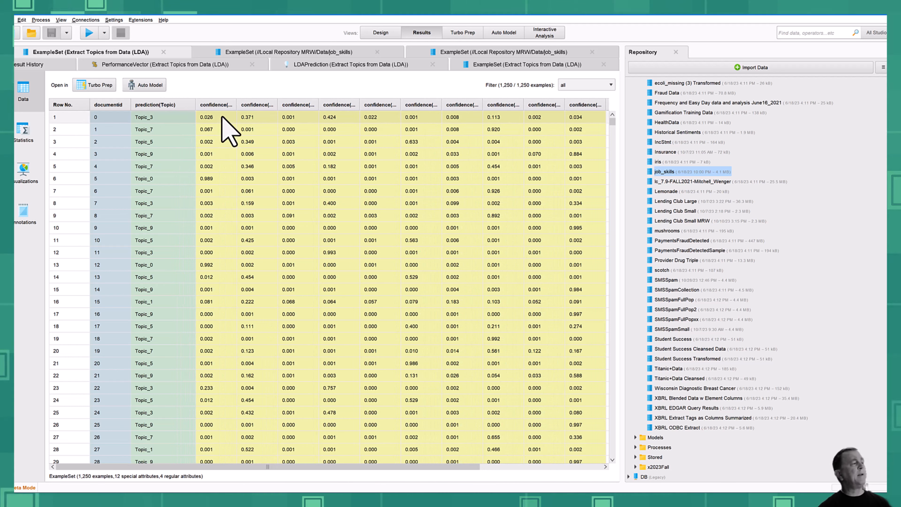
left_click_drag(236, 105, 261, 104)
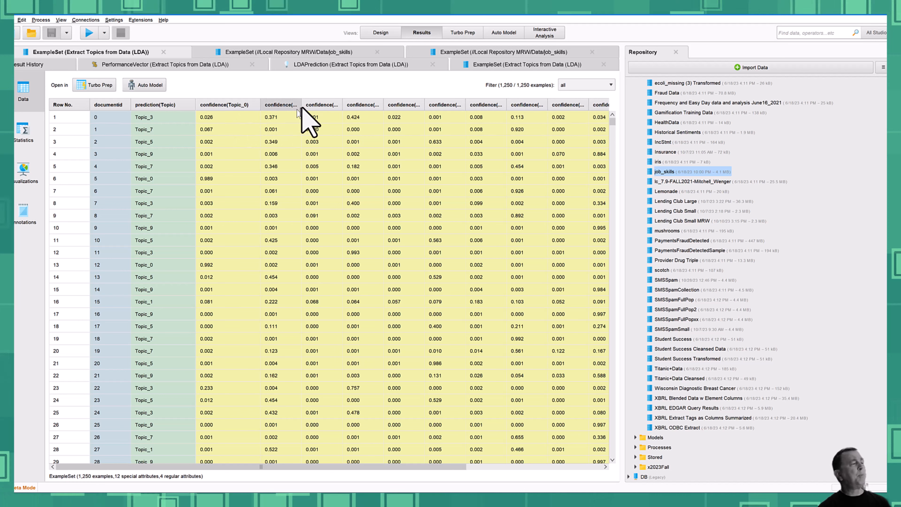
left_click_drag(302, 105, 323, 105)
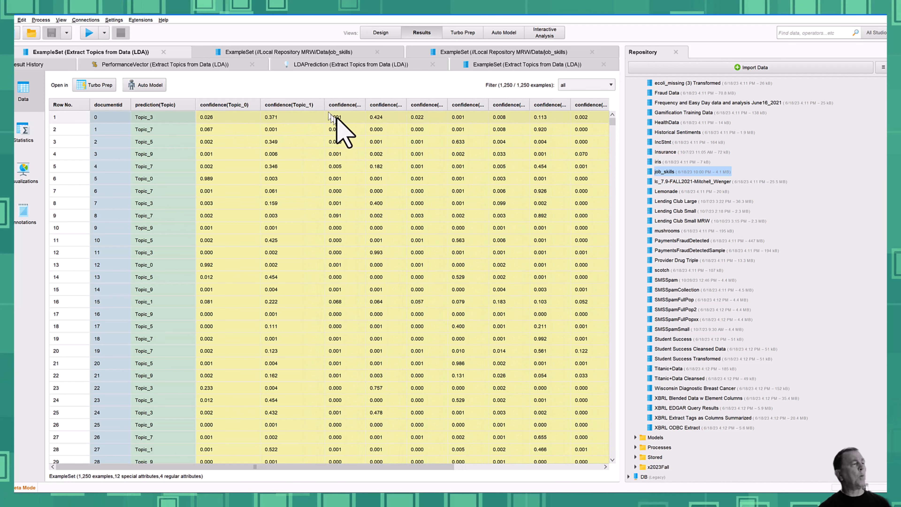
left_click(393, 119)
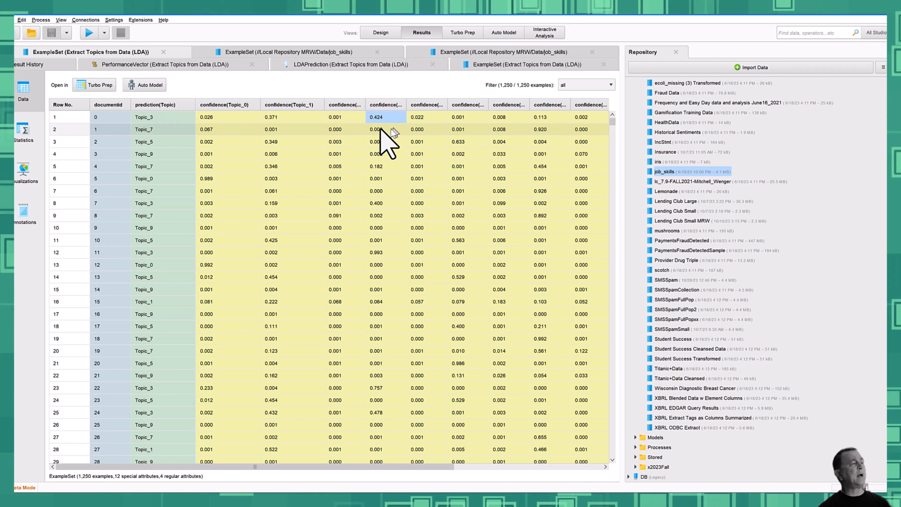
- Check the second and third documents' confidences for their predicted topics in the LDA document table
left_click(390, 130)
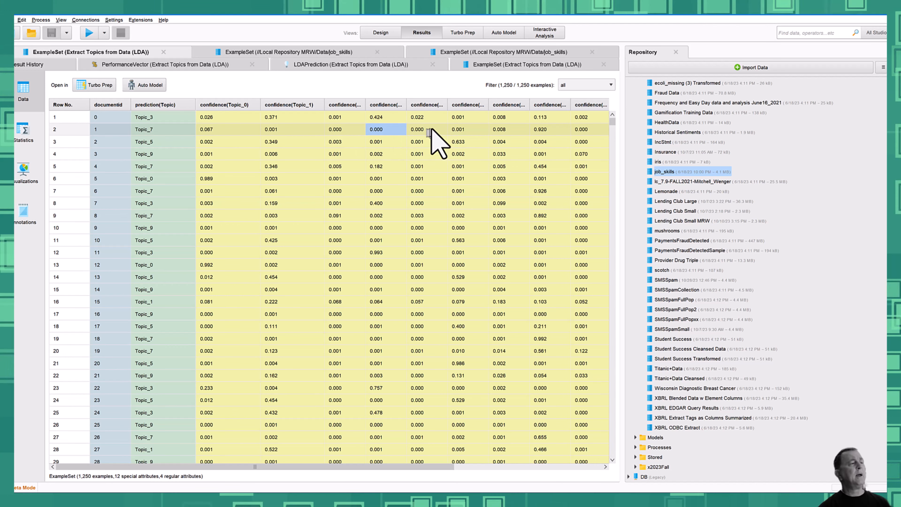
left_click(537, 130)
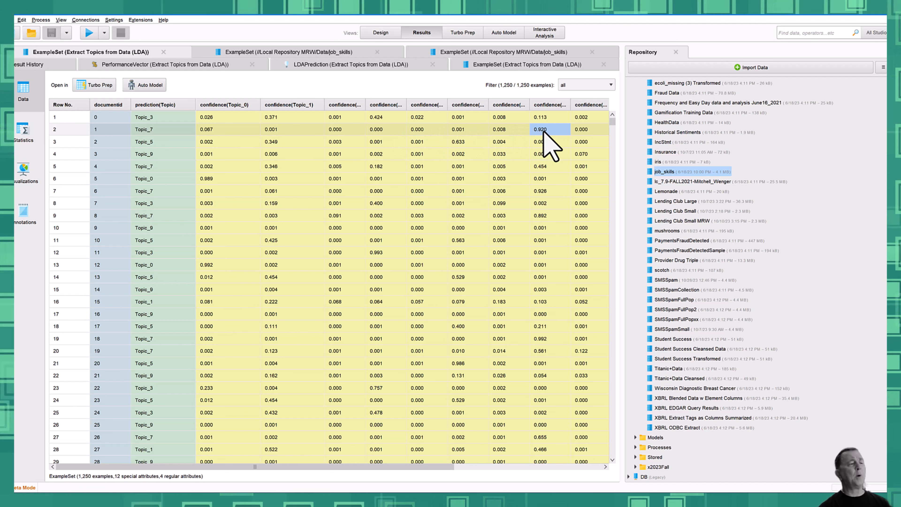
left_click(457, 142)
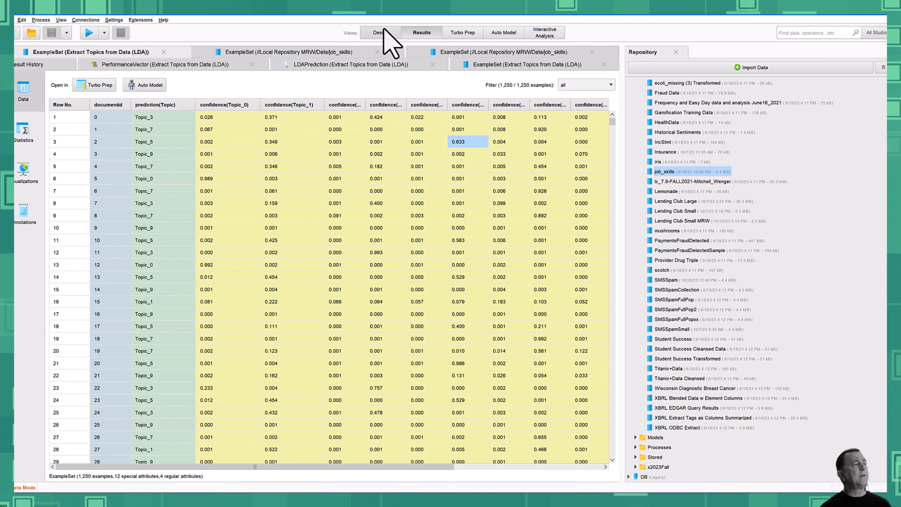
- Widen the Minimum Qualifications column at the far end of the LDA document table
left_click_drag(407, 467, 583, 468)
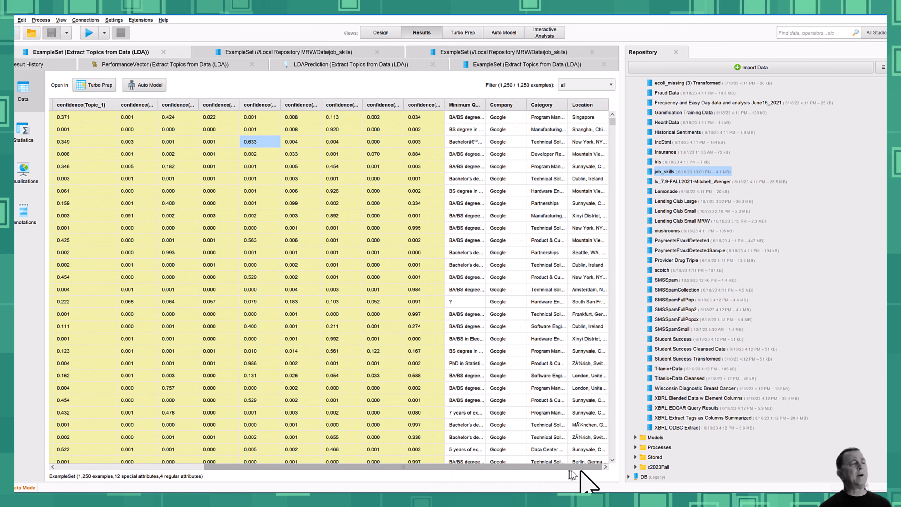
left_click(463, 117)
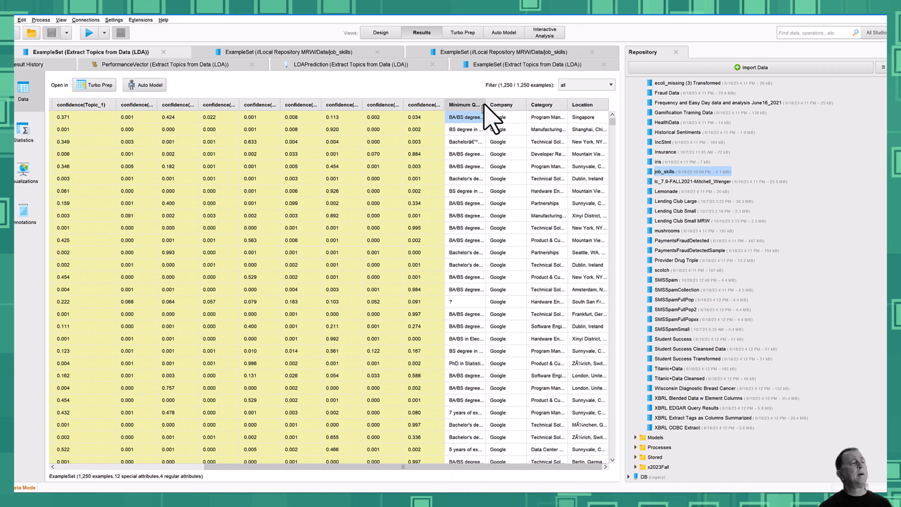
left_click_drag(486, 103, 497, 120)
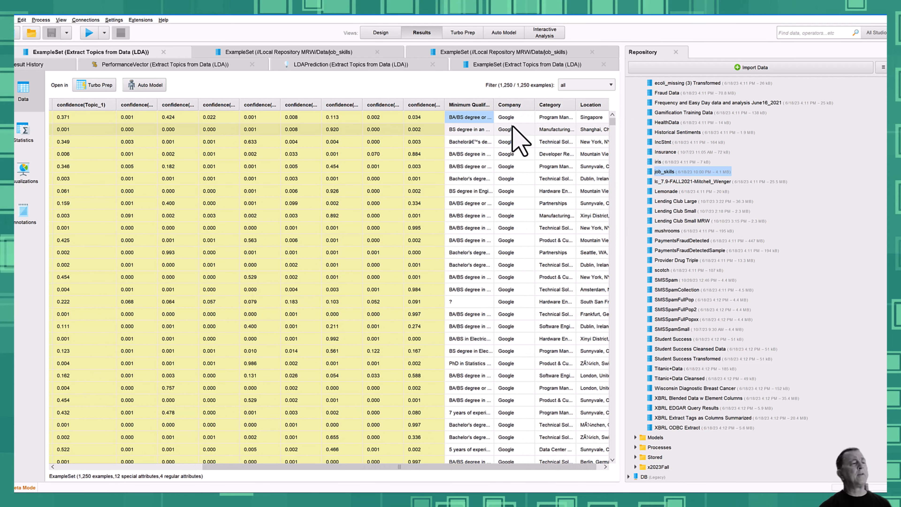
- Disconnect all four outputs of the Extract Topics from Data (LDA) operator from the process results
left_click(381, 35)
left_click(396, 342)
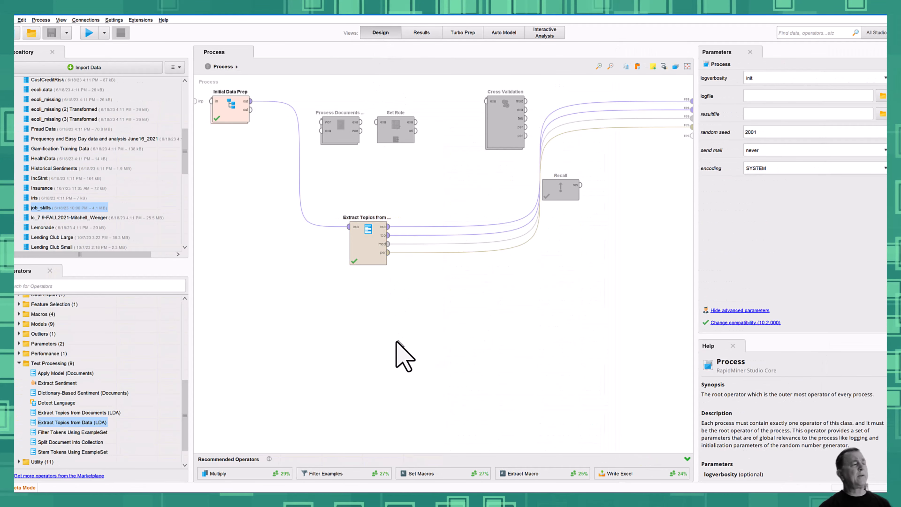
left_click(448, 253)
key("Delete")
key("Delete")
left_click(439, 236)
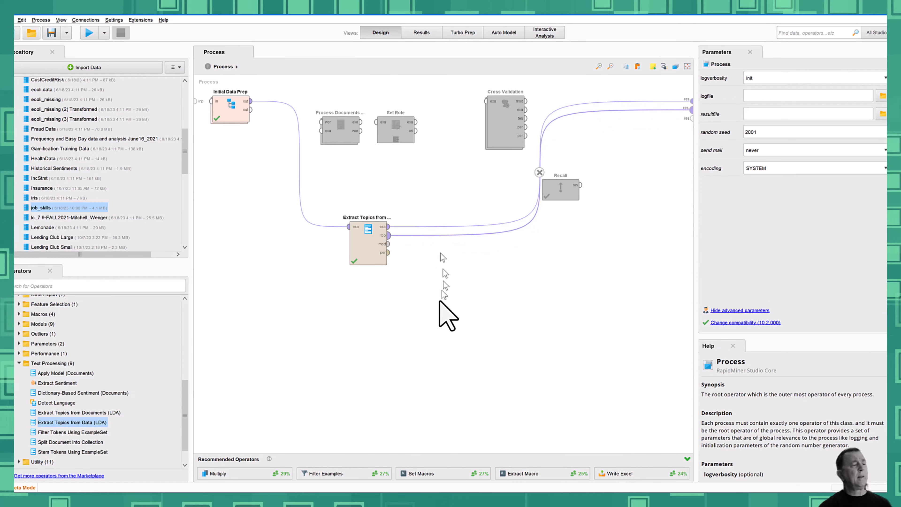
key("Delete")
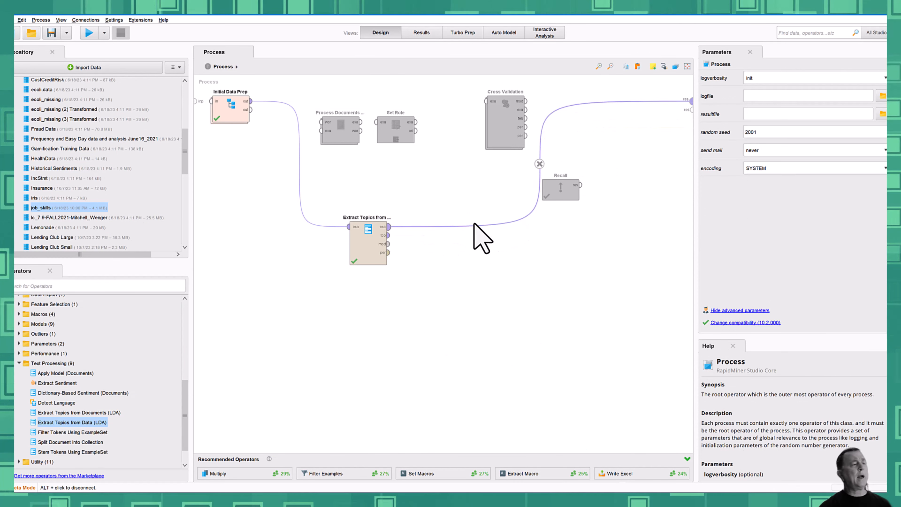
left_click(472, 237)
key("Delete")
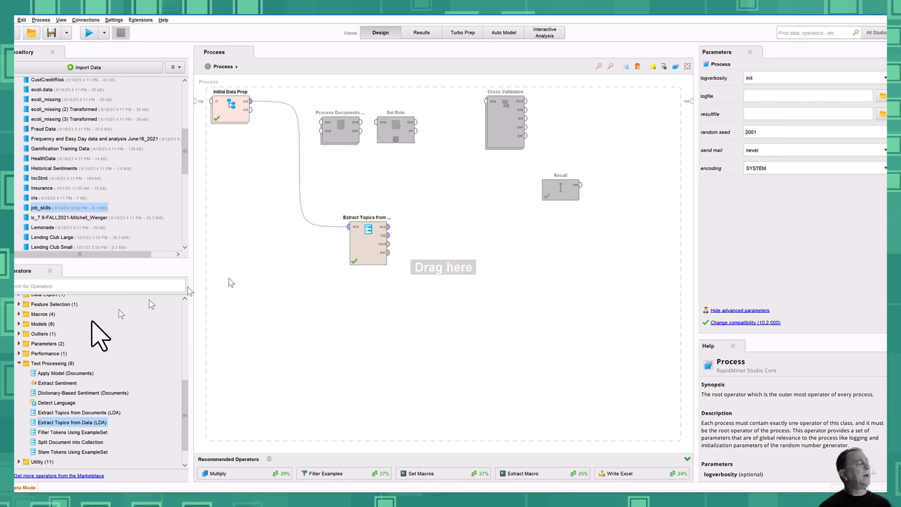
- Add a Select Attributes operator beside the LDA operator and feed it the LDA operator's example set output
left_click(67, 289)
type("sele")
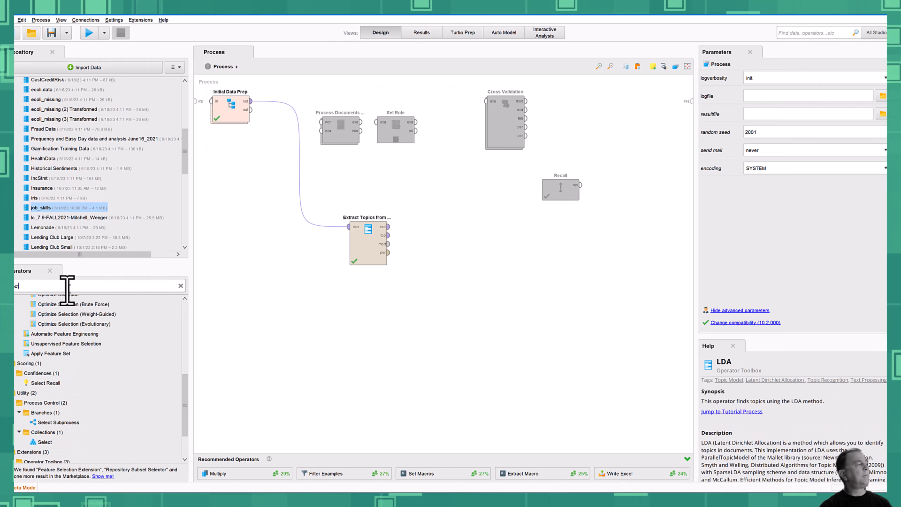
type("ct attribut")
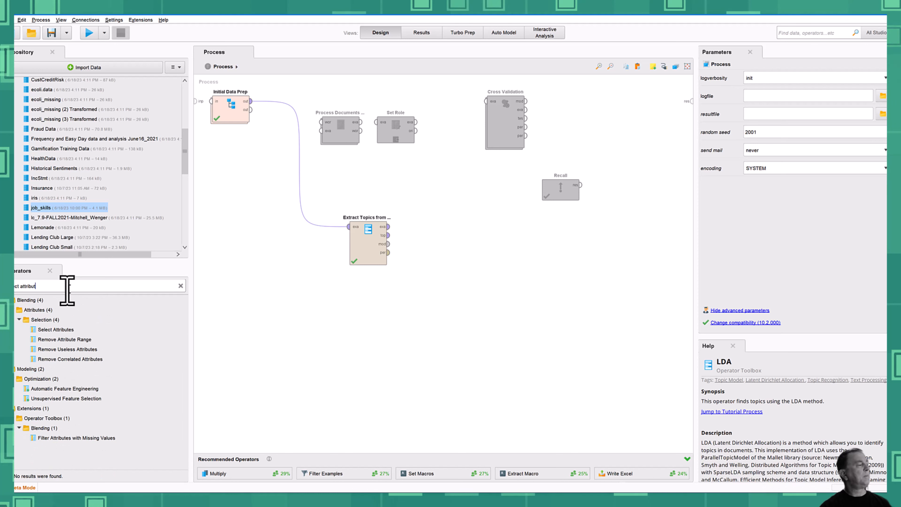
left_click_drag(56, 329, 448, 233)
left_click(388, 226)
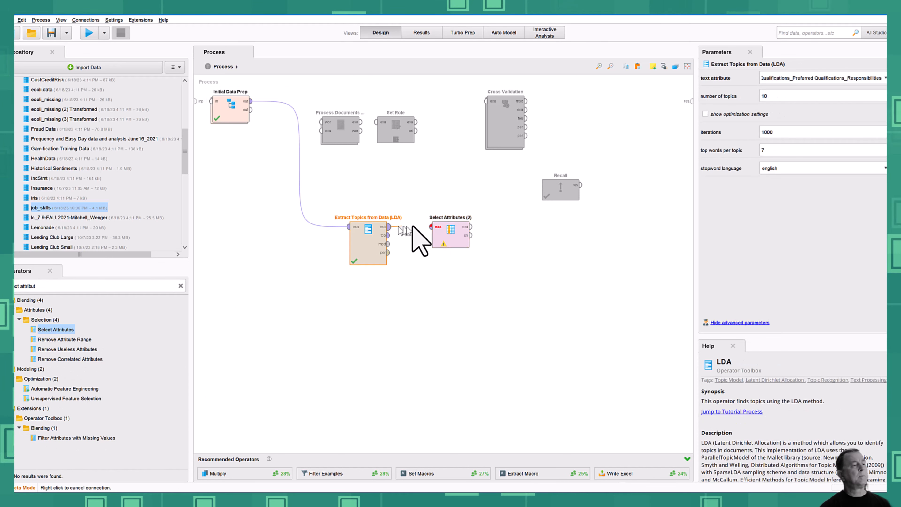
left_click(431, 227)
- Set the new Select Attributes operator's attribute filter type to a subset
left_click(446, 236)
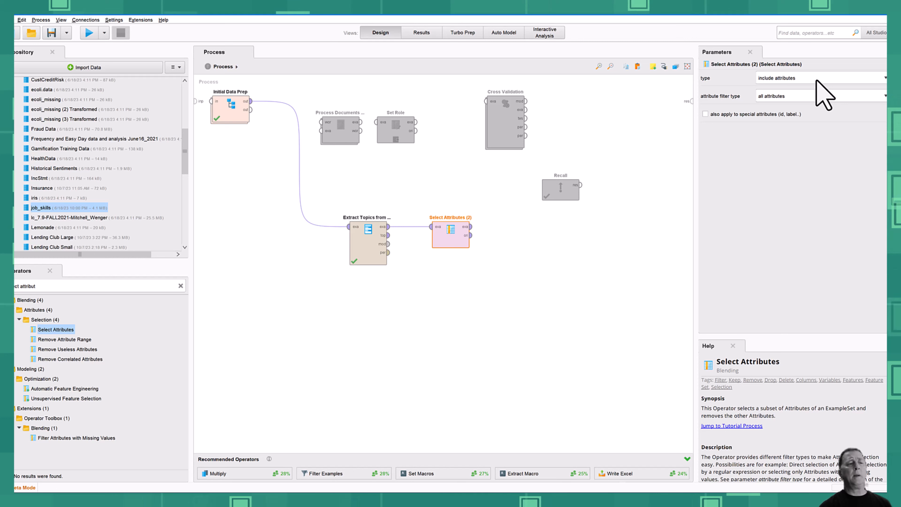
left_click(862, 97)
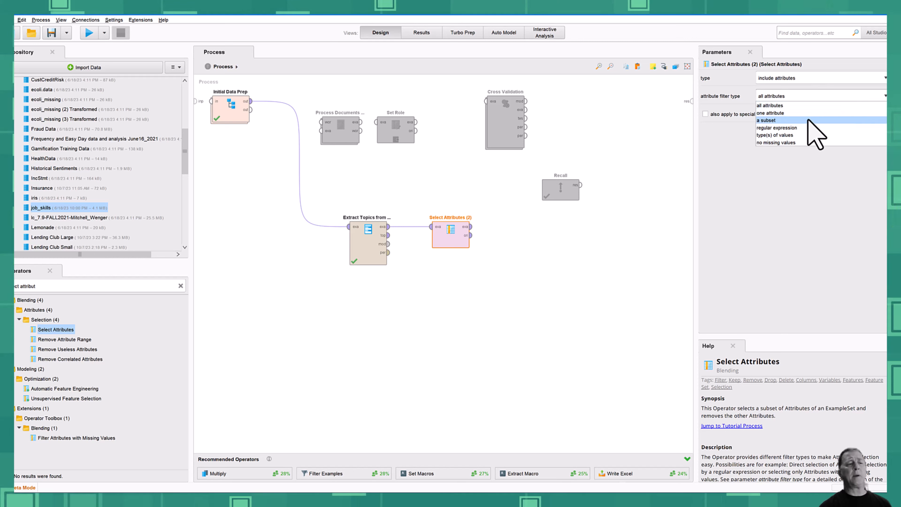
left_click(780, 121)
left_click(791, 116)
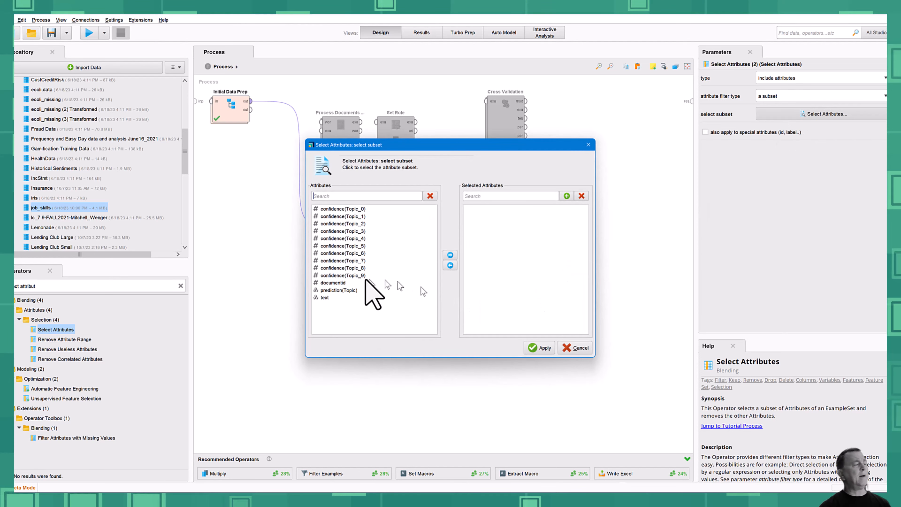
left_click(333, 210)
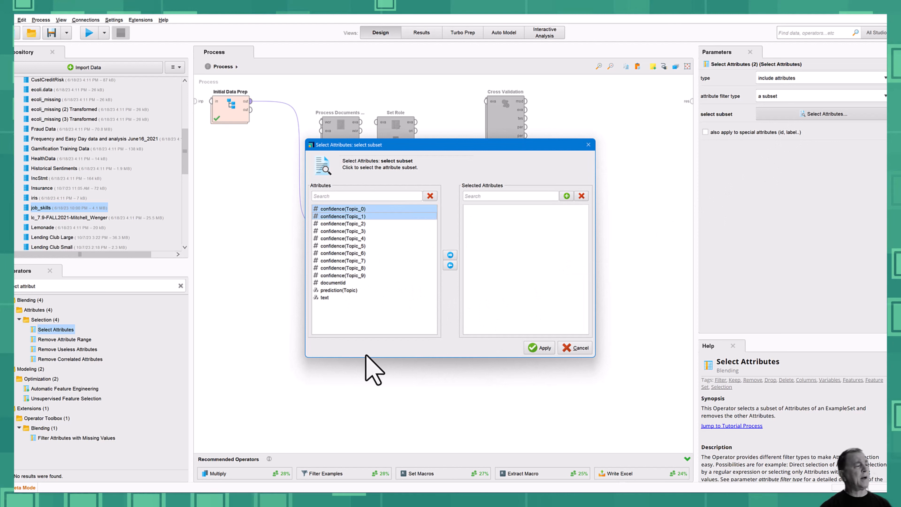
key("shift+Down")
key("shift+Down")
key("shift+Down")
key("shift+Down")
key("shift+Down")
key("shift+Down")
key("shift+Down")
key("shift+Down")
key("shift+Down")
key("shift+Down")
key("shift+Down")
key("shift+Up")
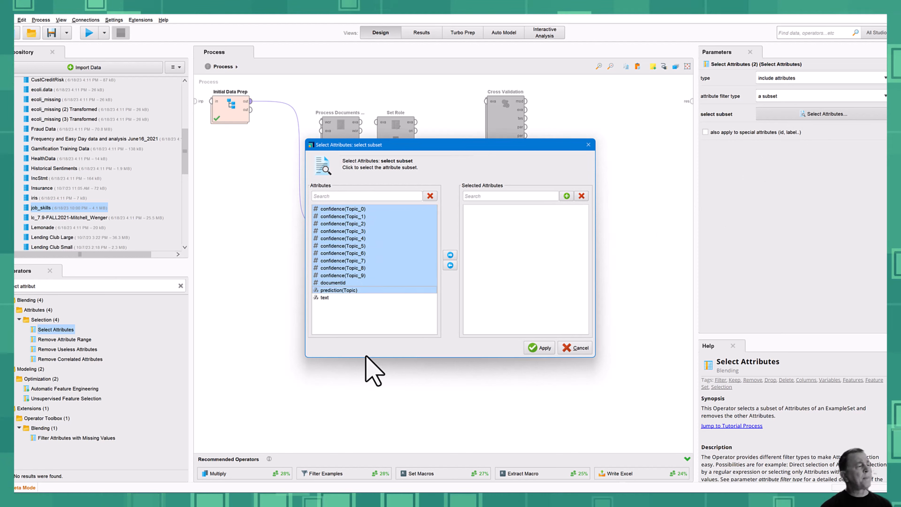
key("Down")
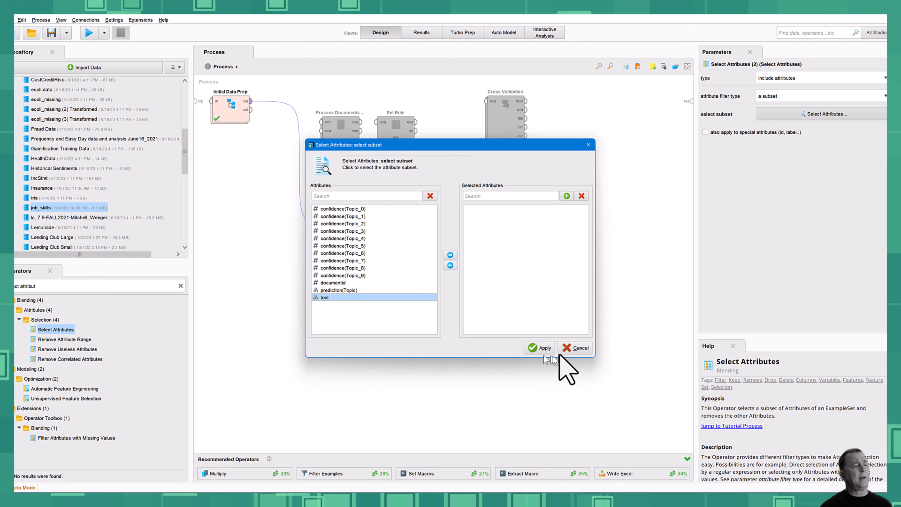
left_click(575, 349)
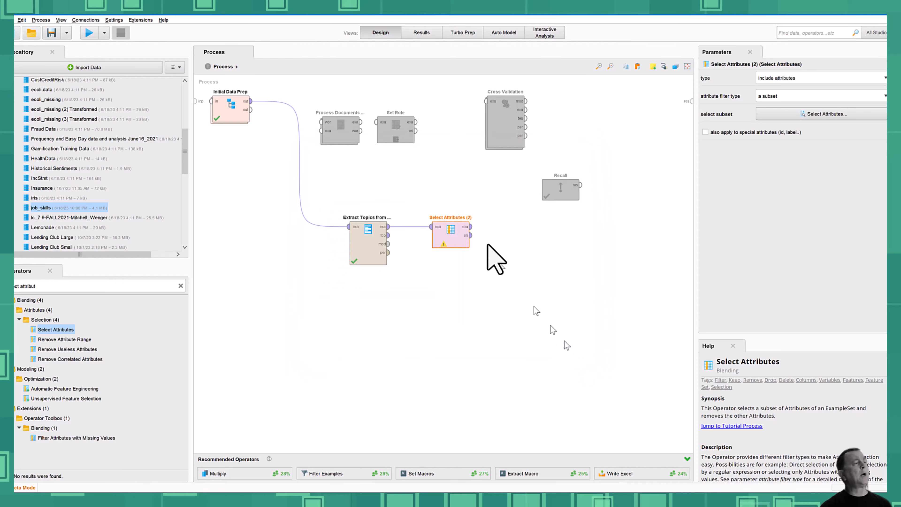
- Review the Minimum Qualifications, Company, Category and Location columns in the LDA document results
left_click(422, 32)
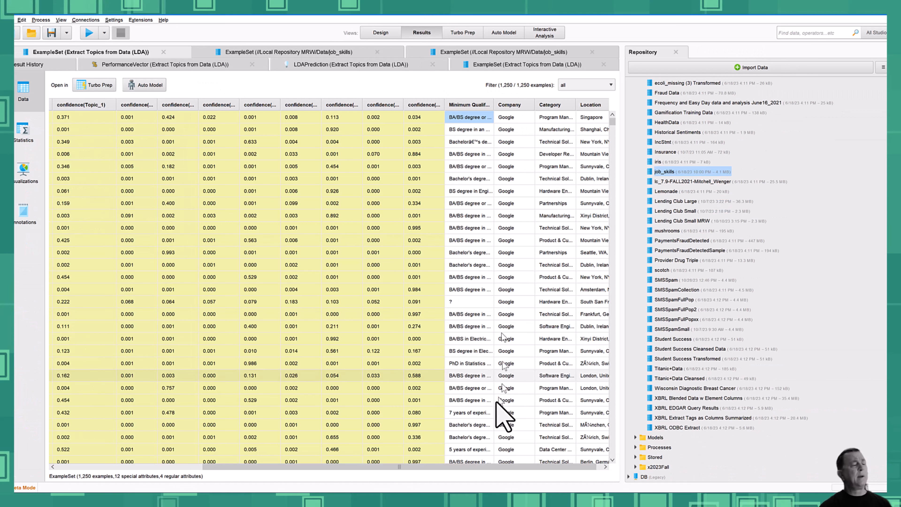
scroll(553, 472, "right", 1)
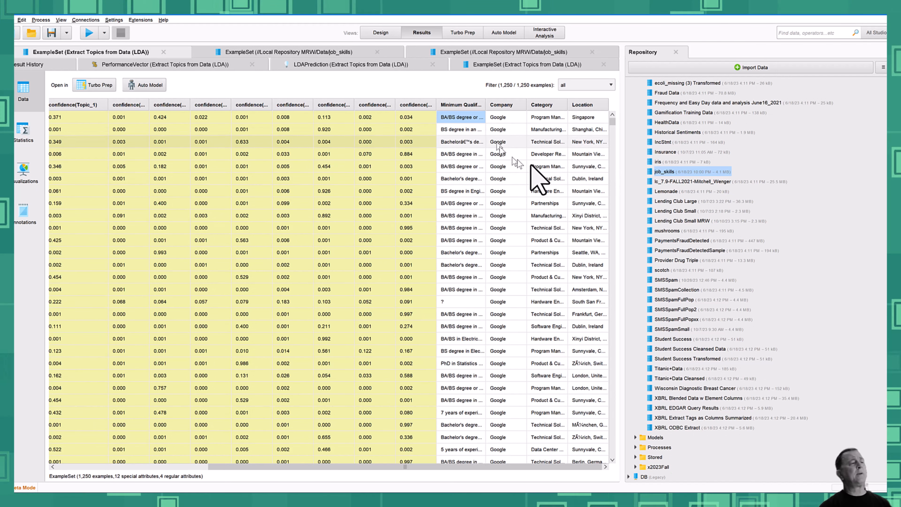
mouse_move(575, 466)
left_mouse_down()
mouse_move(283, 460)
mouse_move(575, 459)
left_mouse_up()
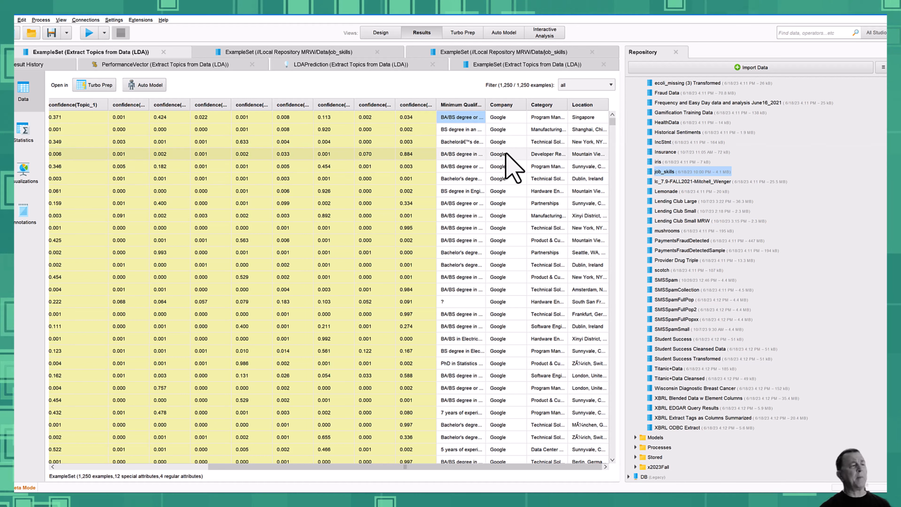
- Replace the direct connection from Initial Data Prep to the LDA operator with a Multiply operator wired between them
left_click(381, 32)
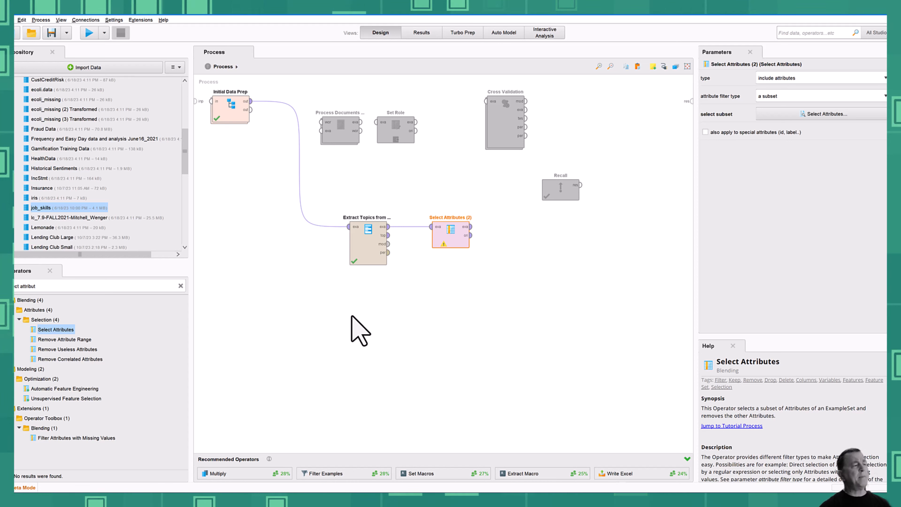
left_click(301, 195)
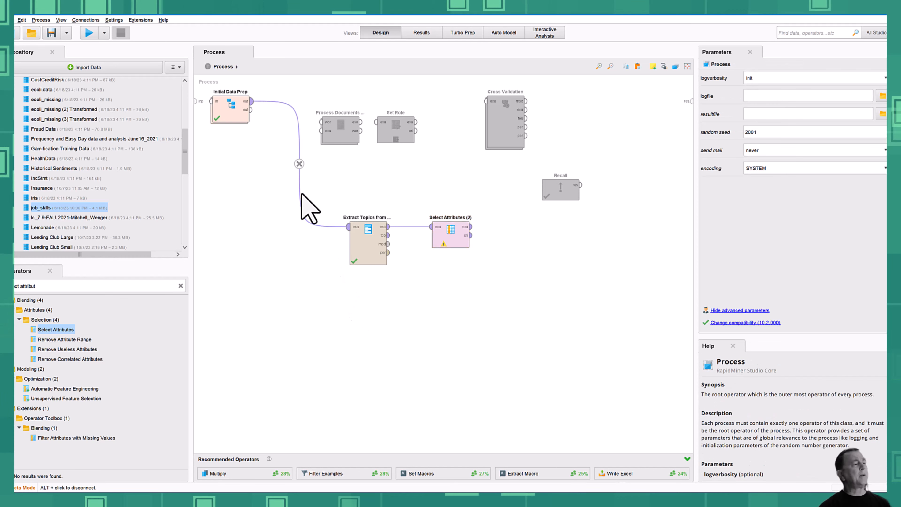
left_click(298, 164)
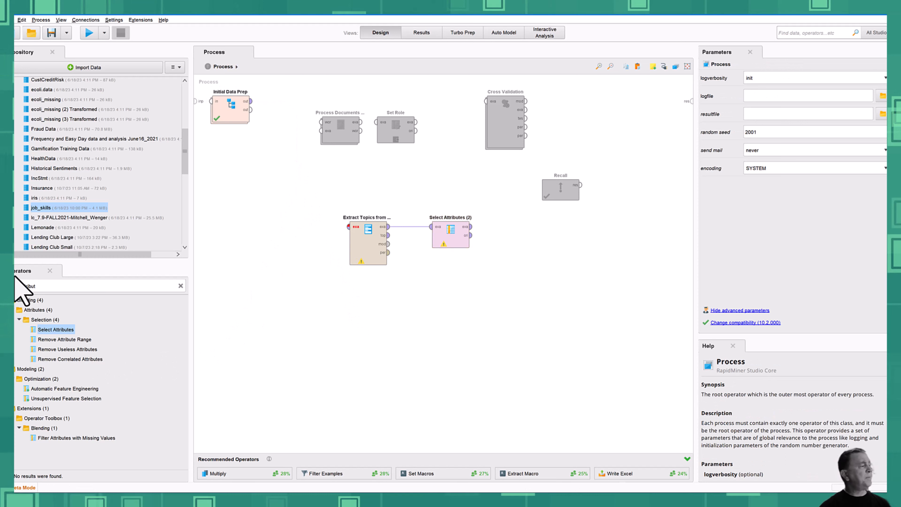
type("multipl")
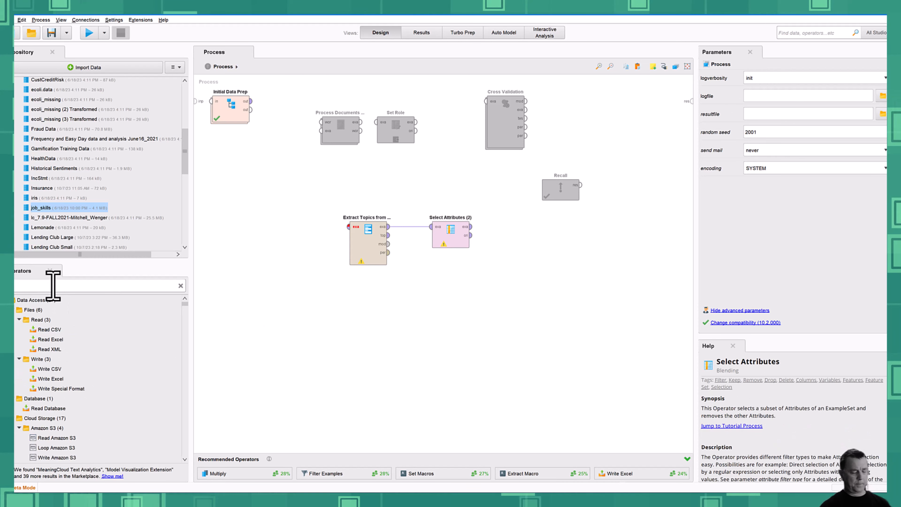
type("y")
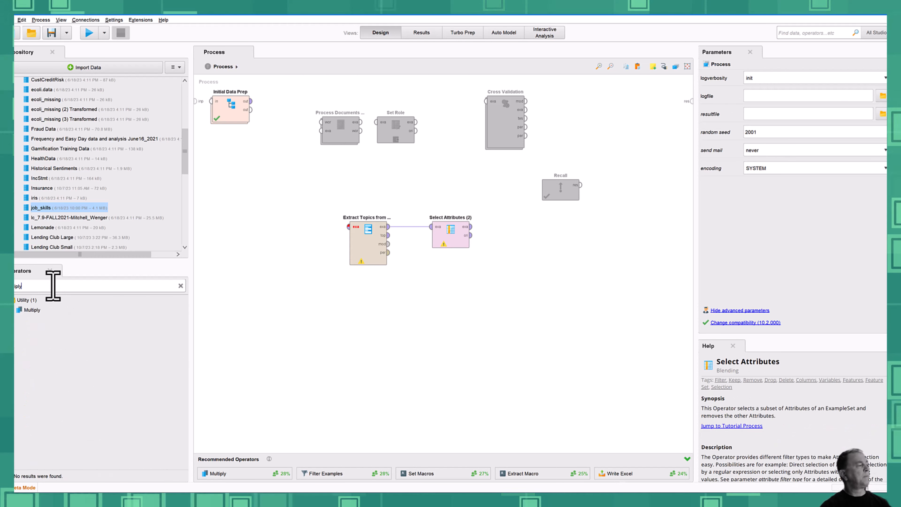
left_click_drag(31, 309, 268, 141)
mouse_move(251, 101)
left_mouse_down()
mouse_move(267, 164)
mouse_move(348, 226)
left_mouse_up()
left_click(285, 170)
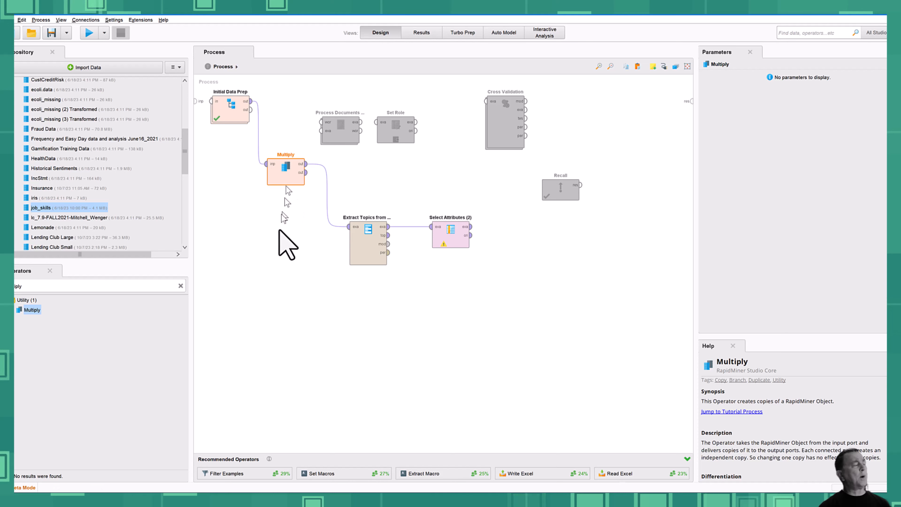
left_click(180, 285)
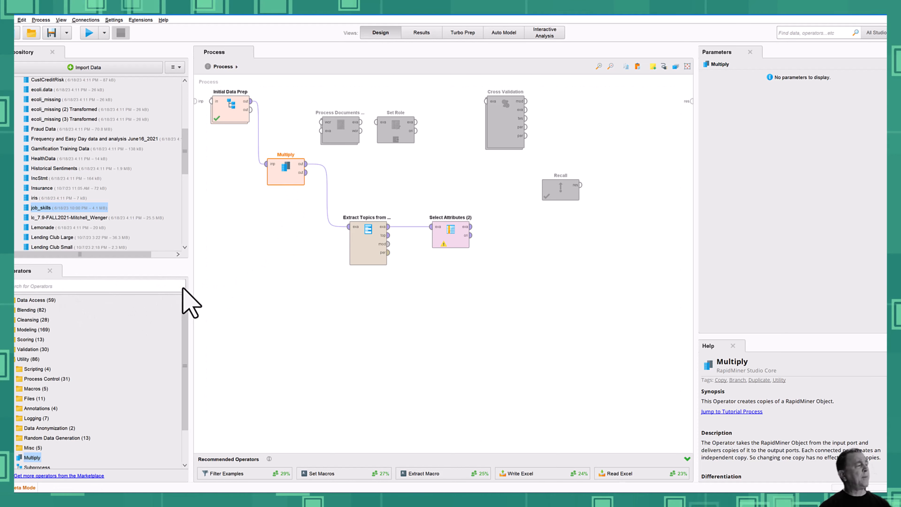
- Rename the Select Attributes operator after LDA as Select LDA Attributes and move it closer to the LDA operator
double_click(457, 217)
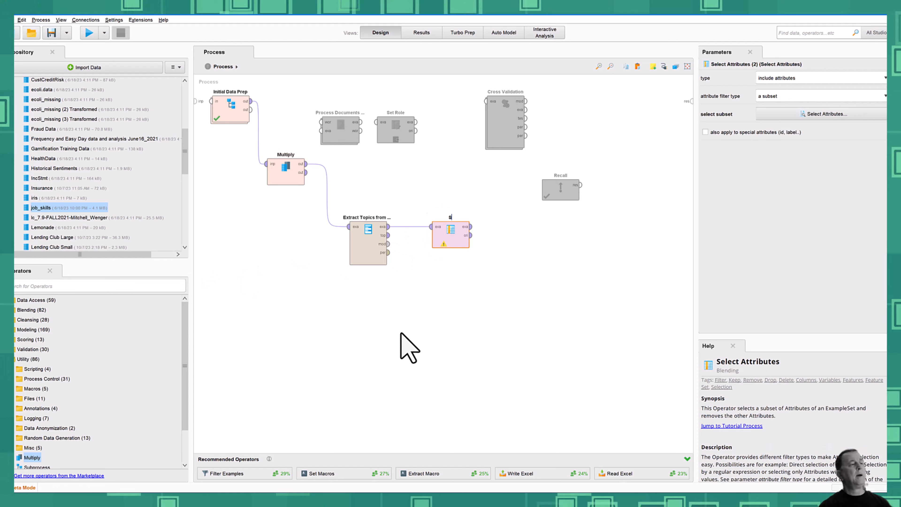
type("SelectL D")
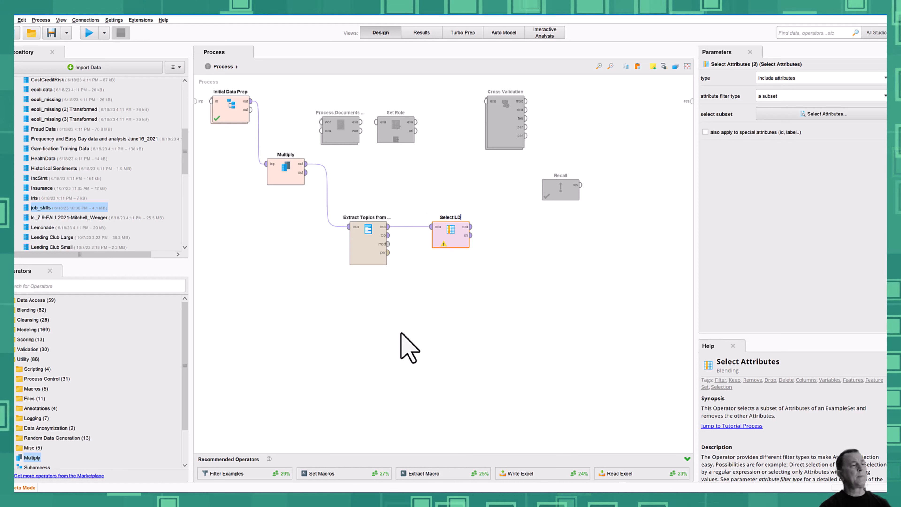
key("BackSpace")
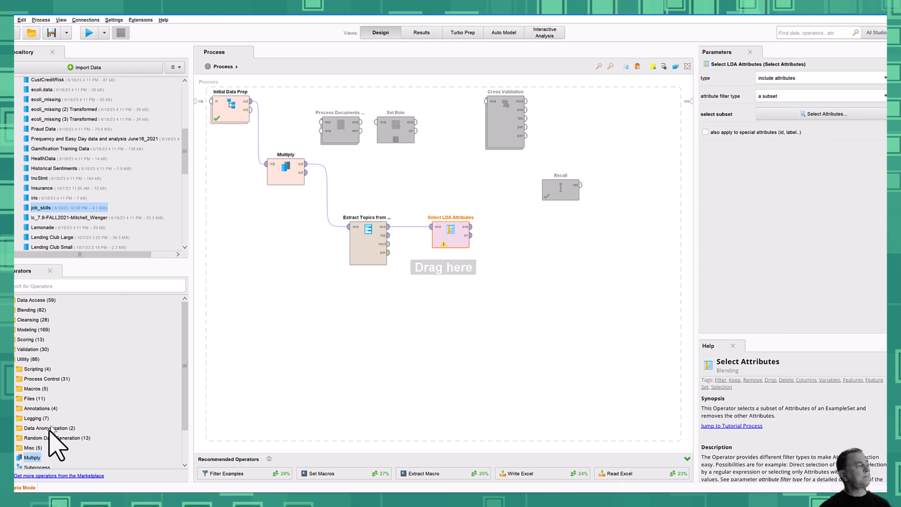
left_click(355, 251)
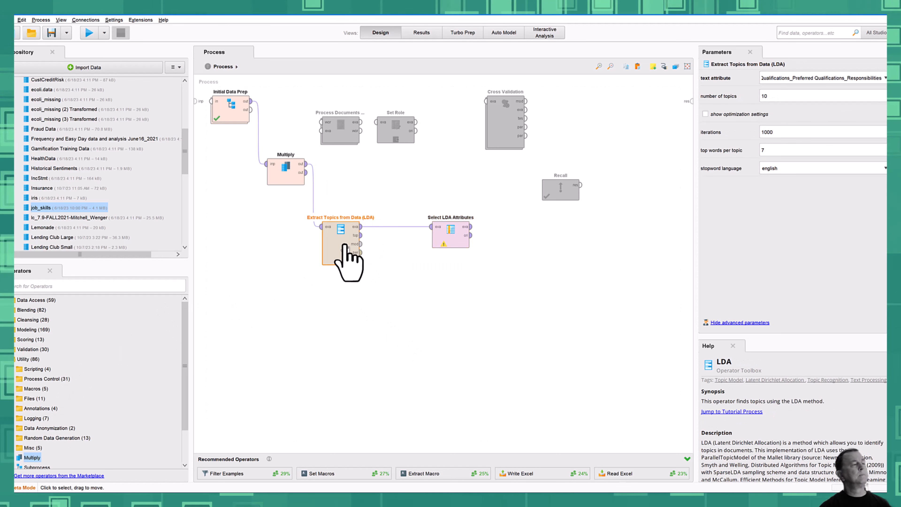
left_click_drag(441, 245, 414, 246)
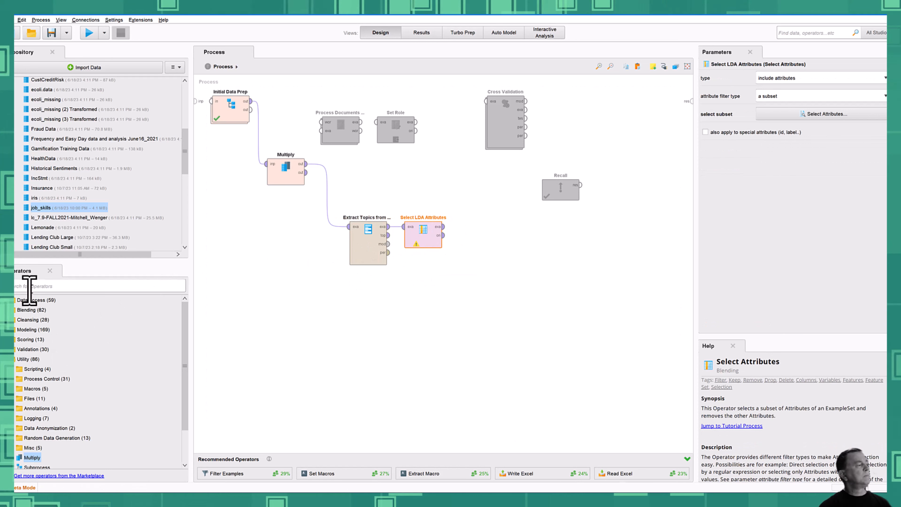
- Add a second Select Attributes operator below the LDA operator and connect Multiply's second output to its input
type("s")
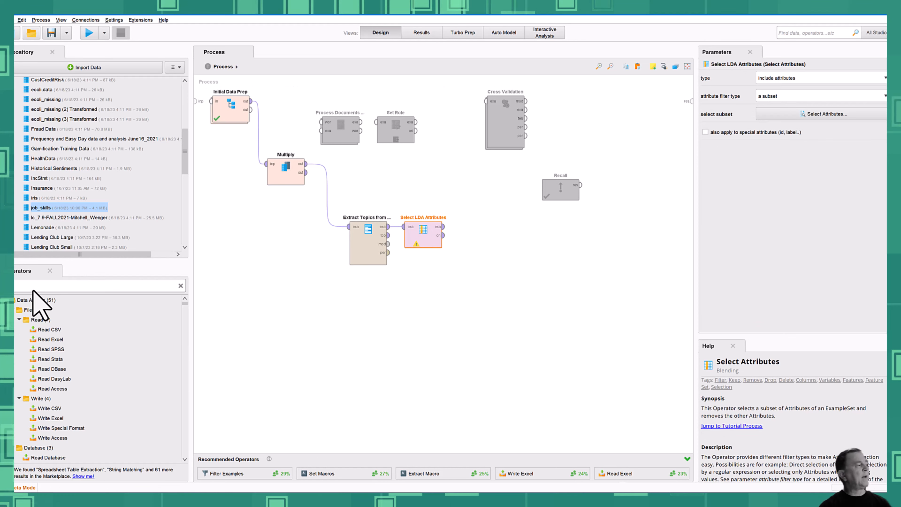
type("ele")
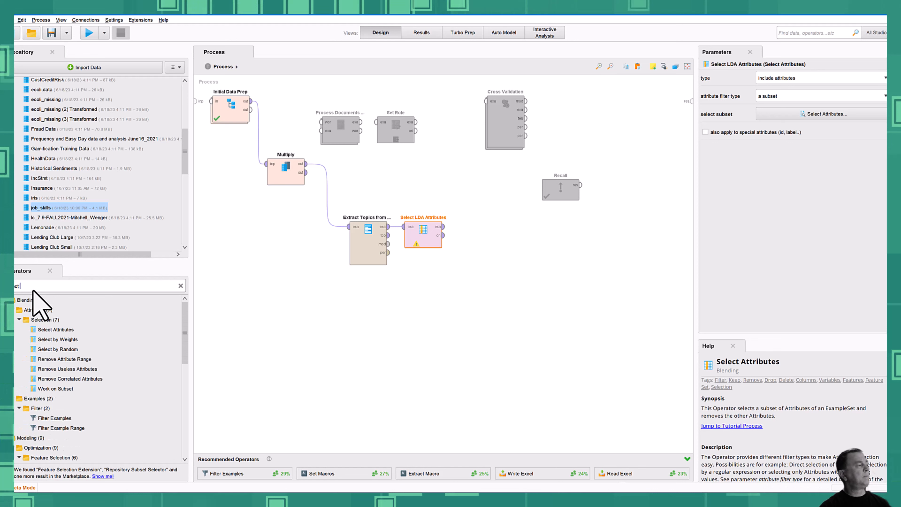
left_click_drag(40, 330, 365, 296)
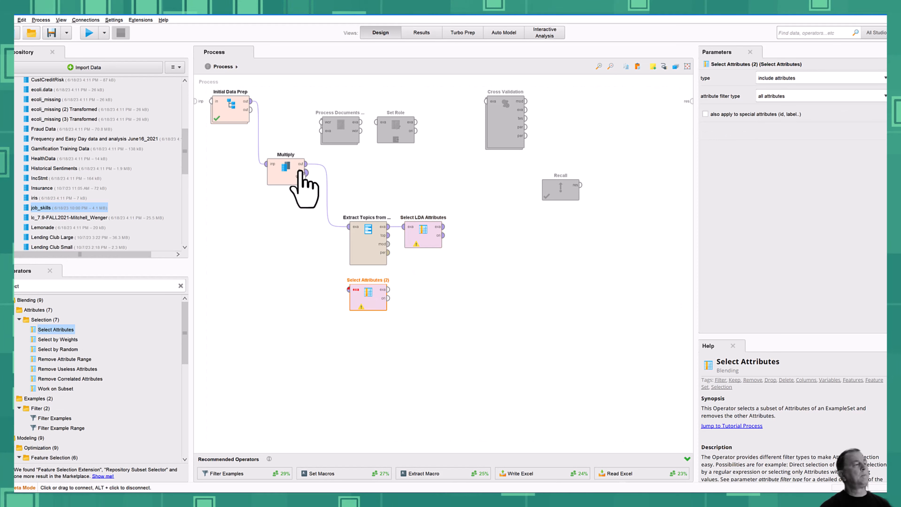
left_click_drag(301, 173, 349, 290)
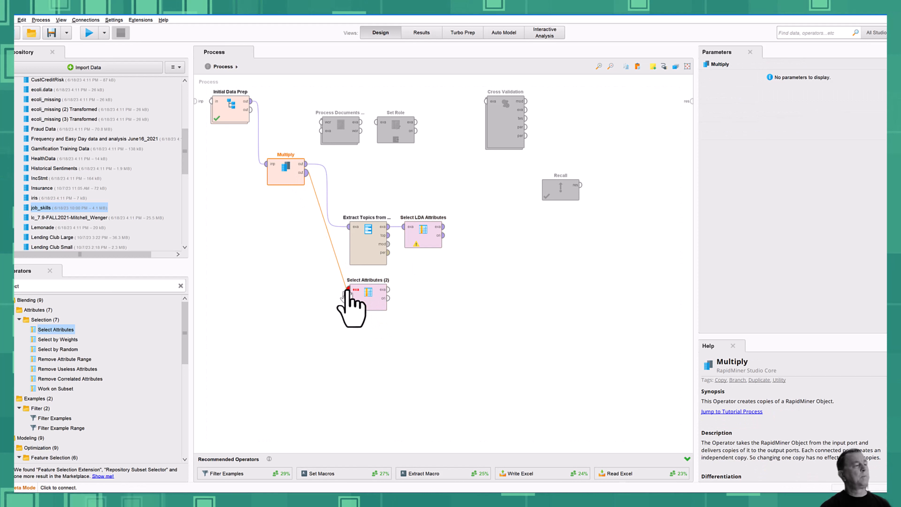
- Rename the new Select Attributes operator below LDA as Select Orig Attributes
left_click(368, 291)
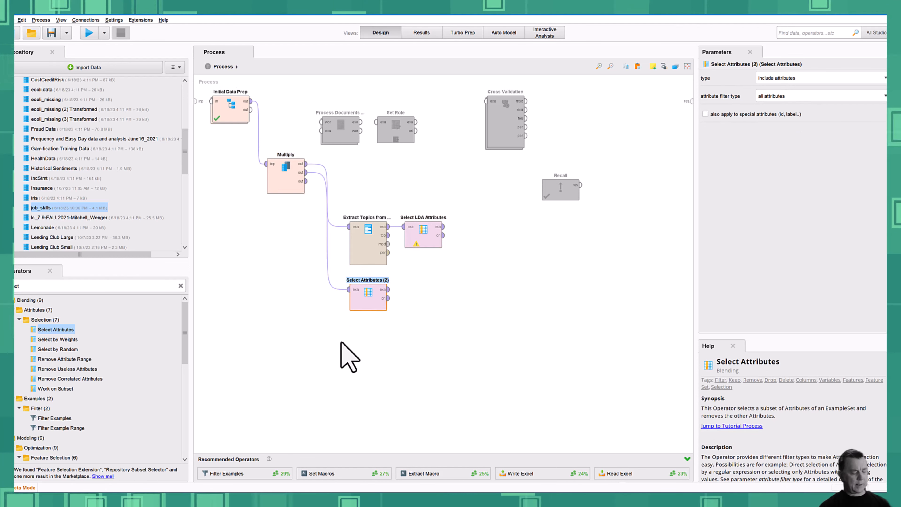
type("Select Ori")
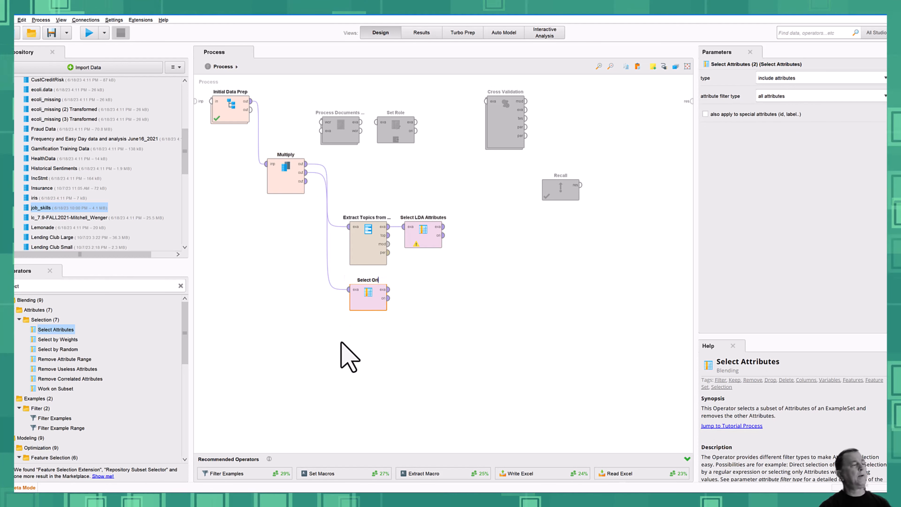
type("g Attribut")
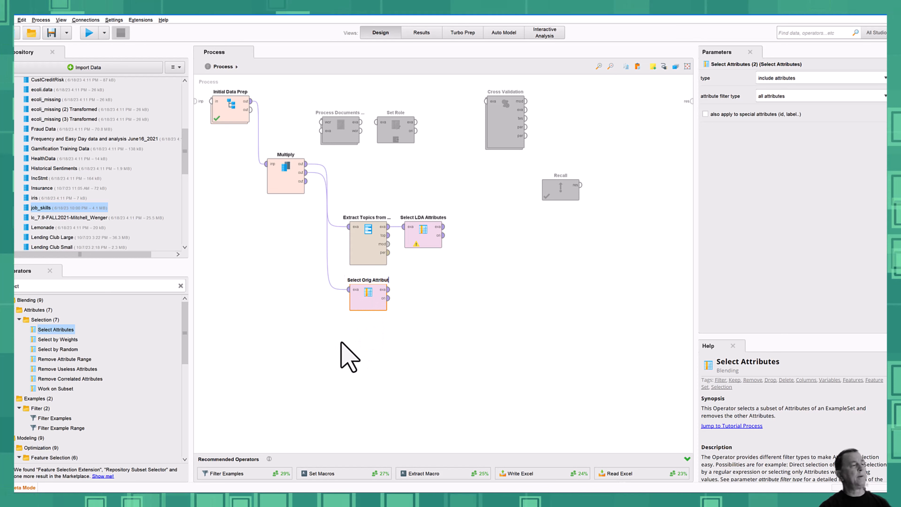
type("es")
key("Return")
left_click(389, 289)
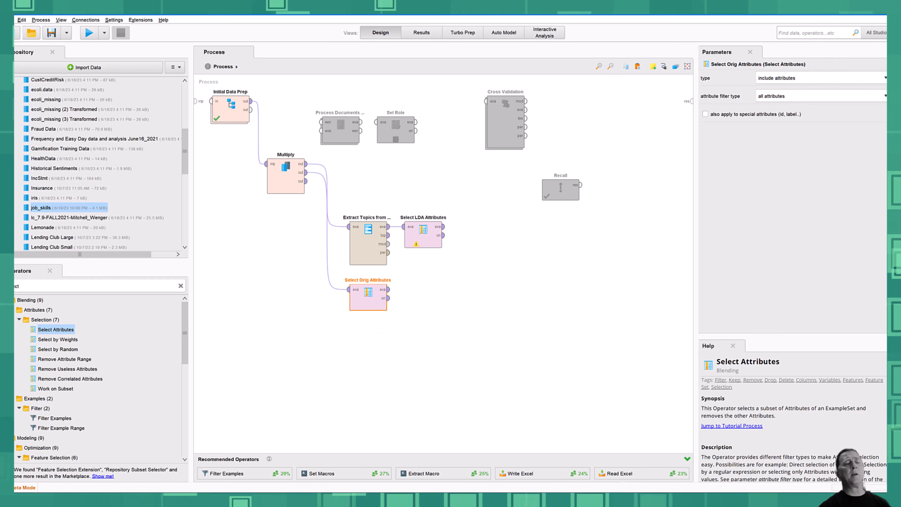
- Set the attribute filter type of Select Orig Attributes to a subset and add id to its selected attributes
left_click(823, 96)
left_click(795, 119)
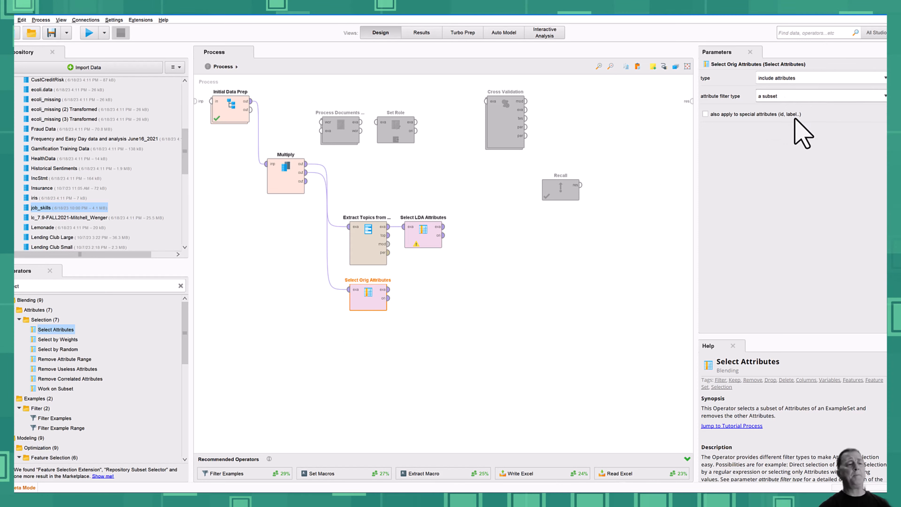
left_click(819, 114)
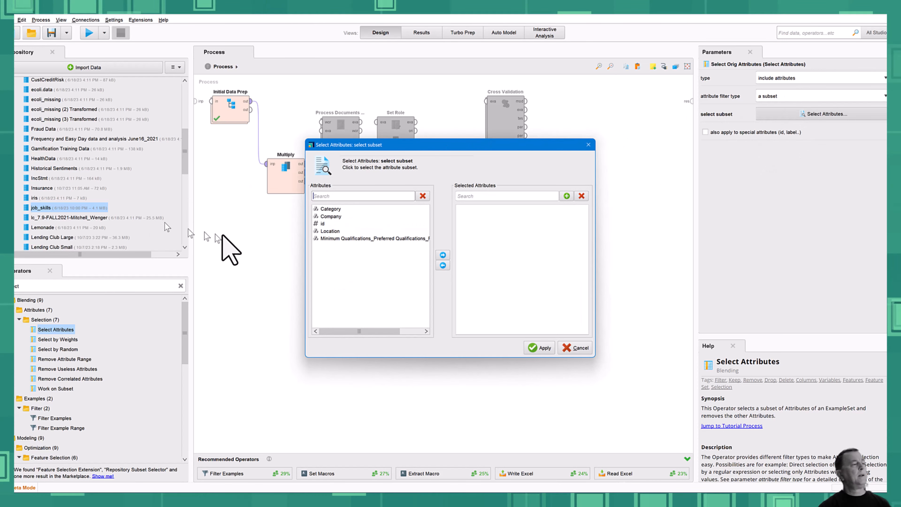
left_click(316, 223)
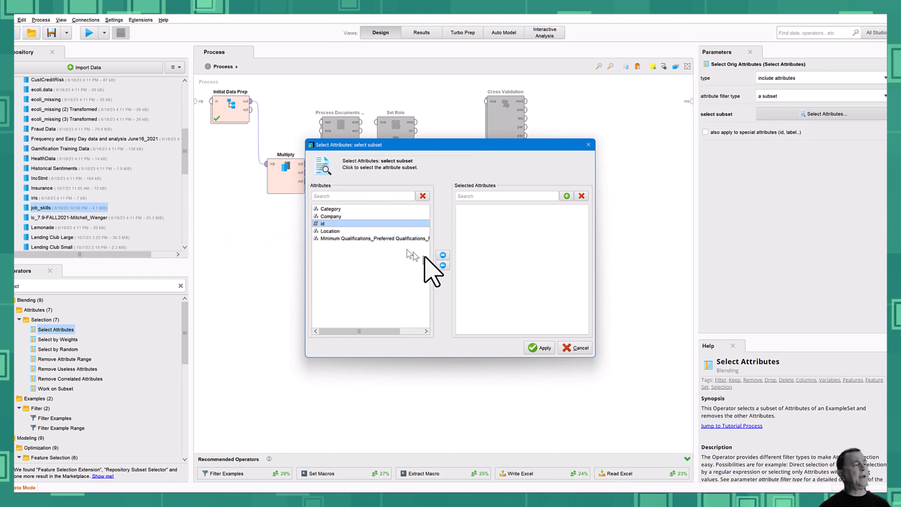
left_click(443, 254)
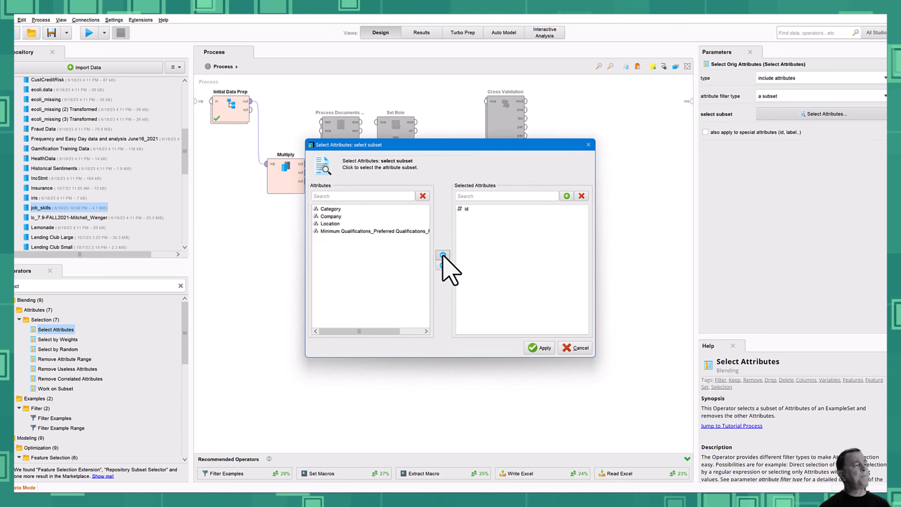
- Highlight Category, Company and Location among the available attributes and apply the subset selection
left_click(331, 209)
key("shift+Down")
key("shift+Down")
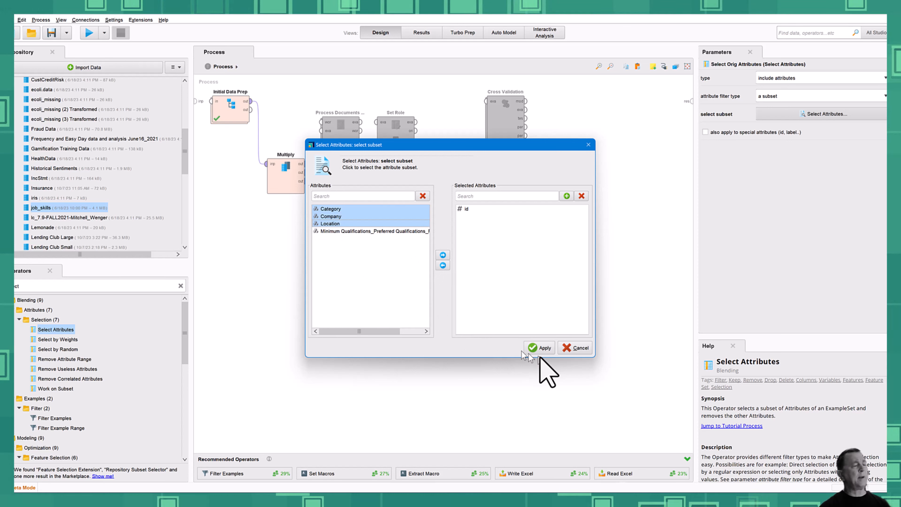
left_click(538, 348)
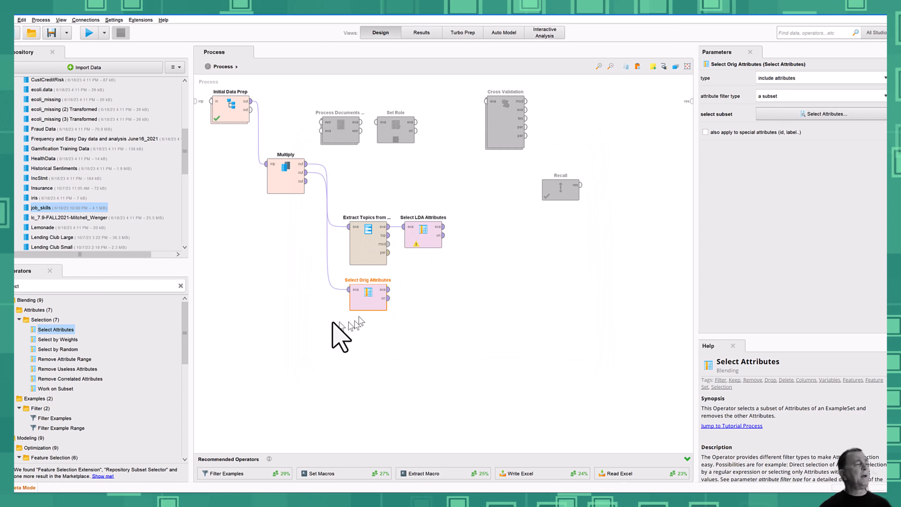
- Add a Join operator, wiring Select LDA Attributes to its left input and Select Orig Attributes to its right input
left_click(30, 286)
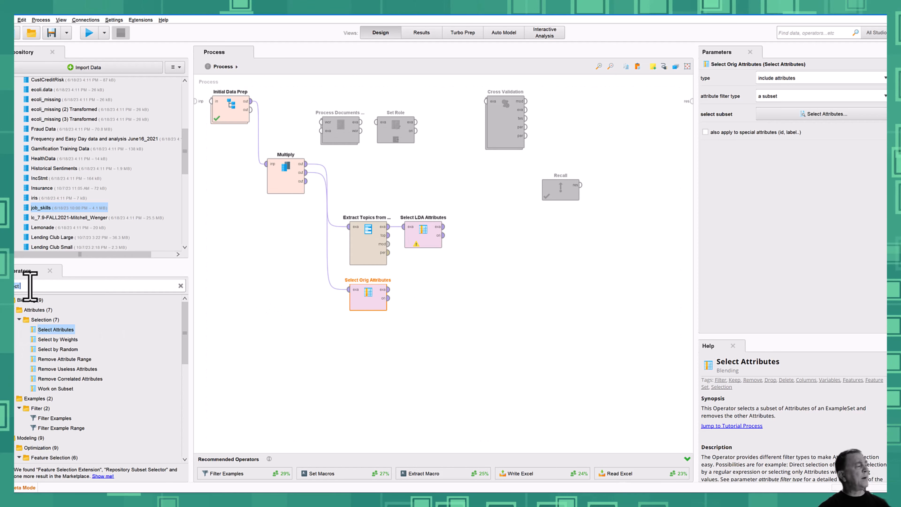
key("BackSpace")
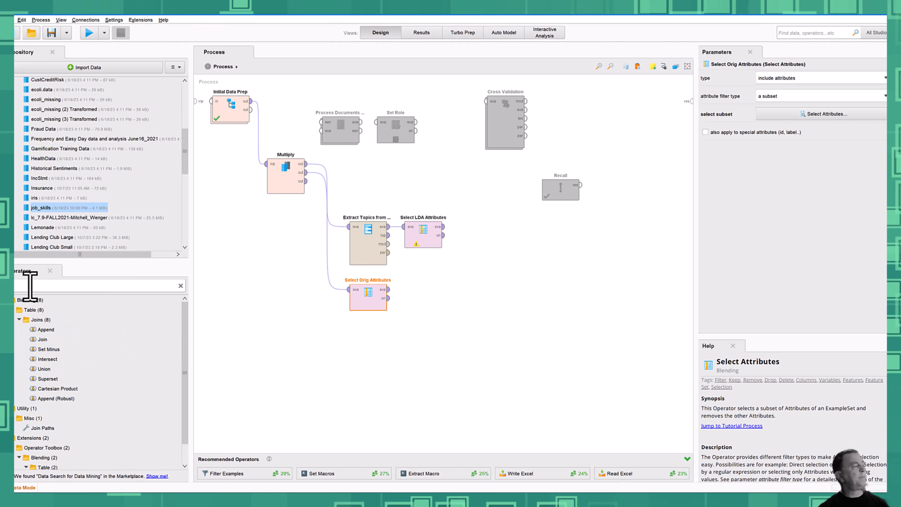
left_click_drag(37, 339, 500, 265)
left_click_drag(443, 227, 486, 269)
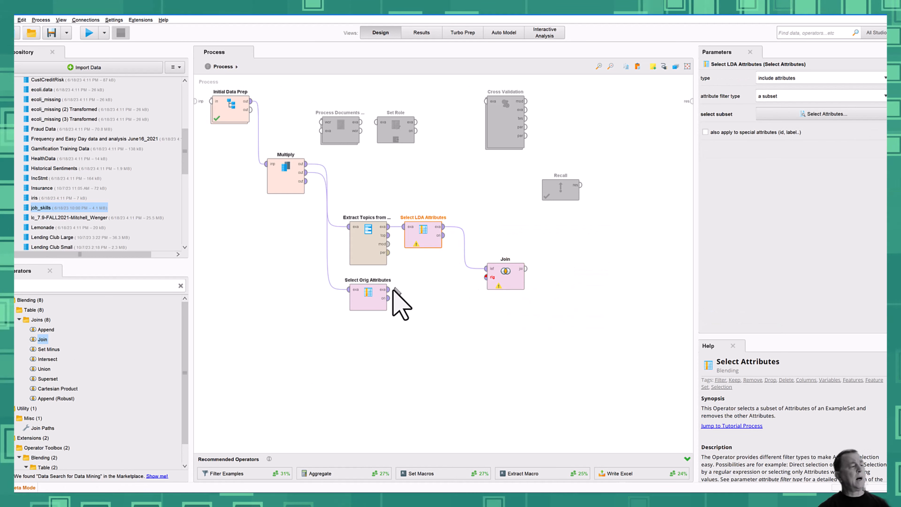
left_click_drag(390, 290, 478, 278)
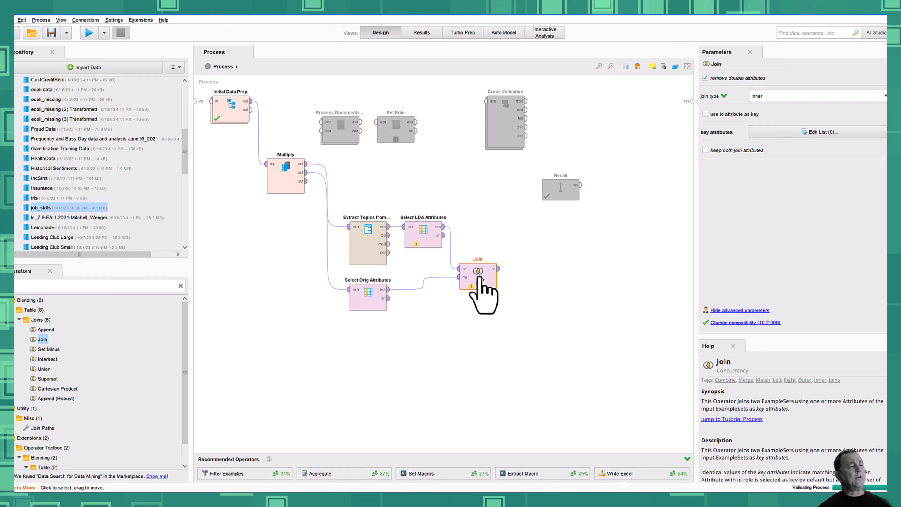
- Set the Join key attributes to match documentId on the left with id on the right
double_click(480, 277)
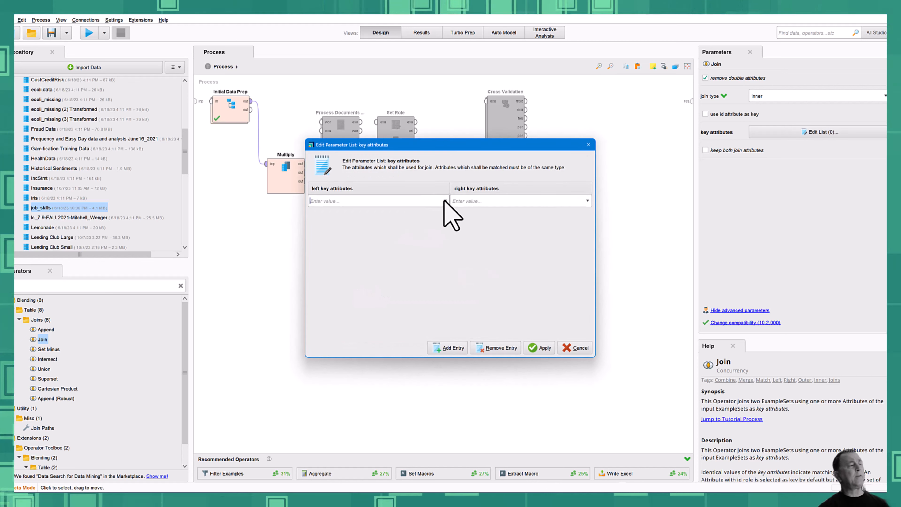
left_click(444, 201)
left_click_drag(444, 216, 444, 240)
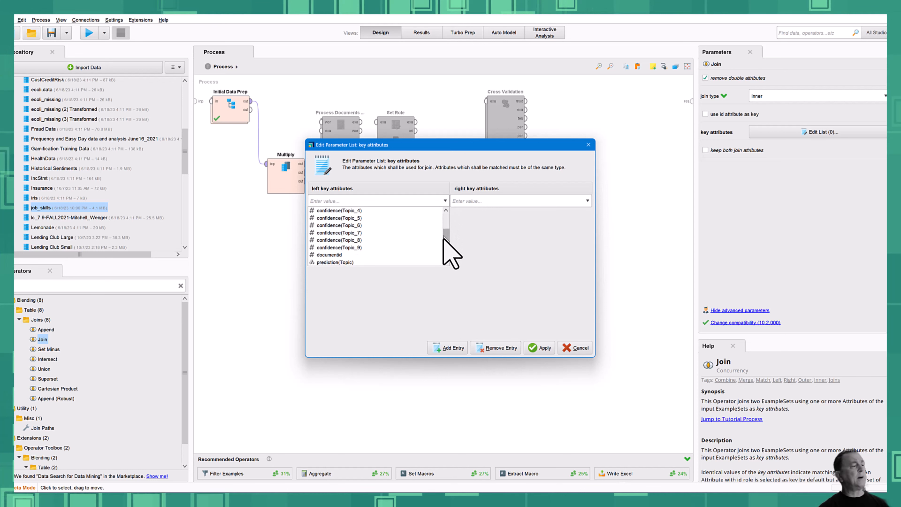
left_click(339, 255)
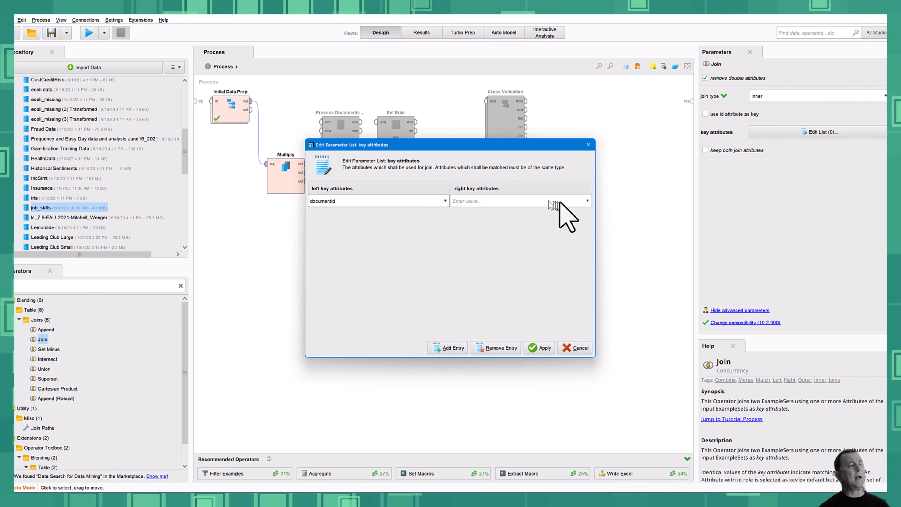
left_click(587, 201)
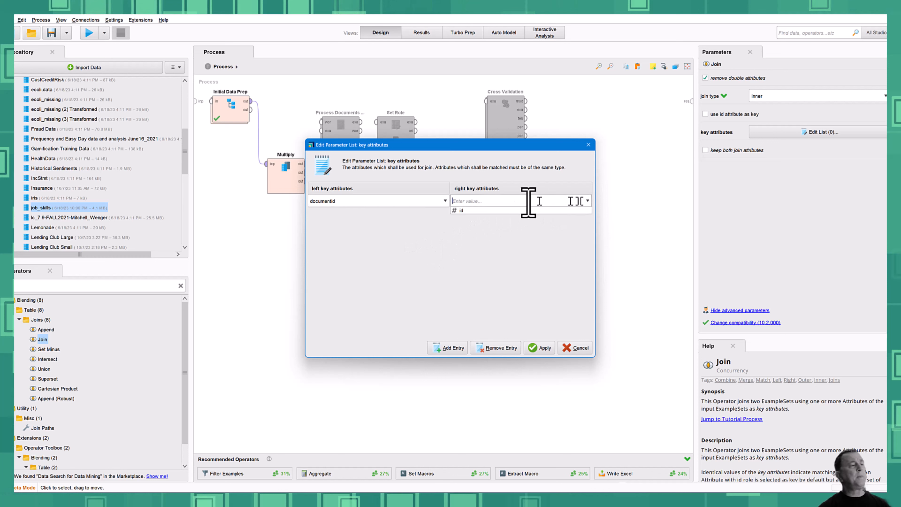
type("id")
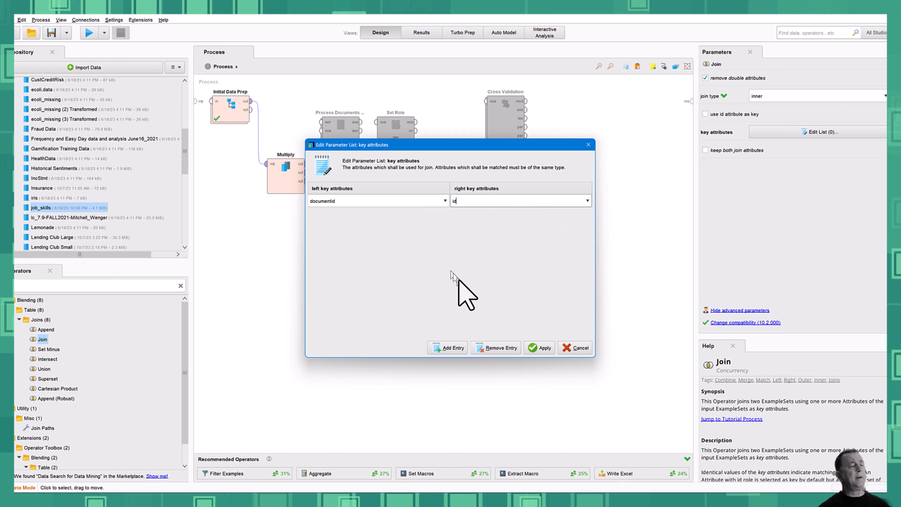
left_click(538, 347)
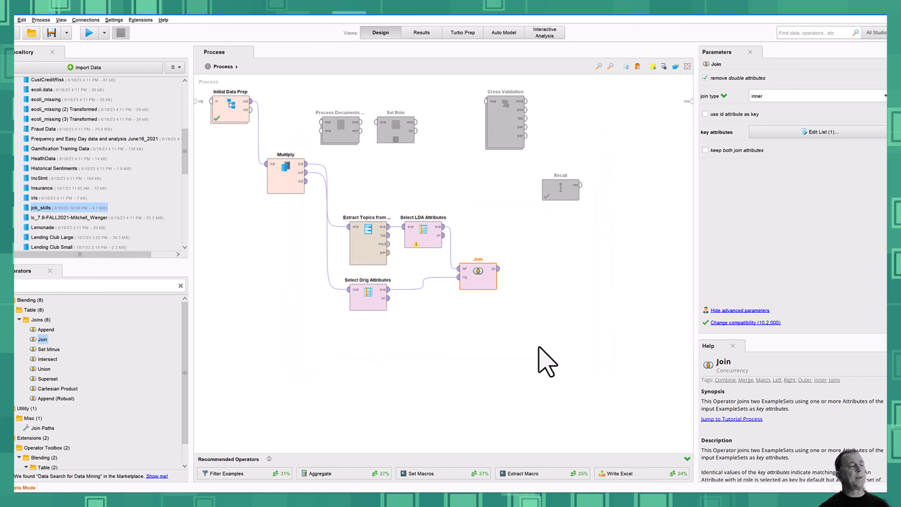
- Connect the Join output to the process result port and run the process, saving it first
left_click(533, 338)
double_click(498, 269)
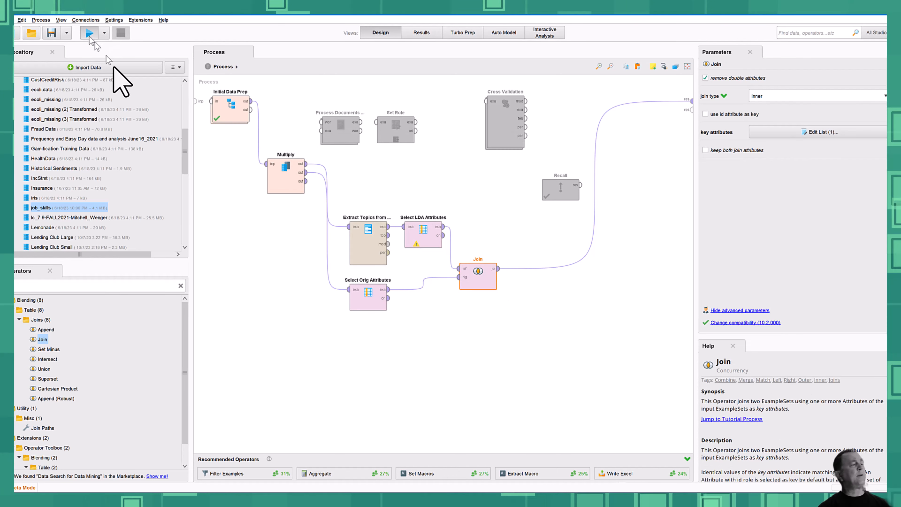
left_click(89, 33)
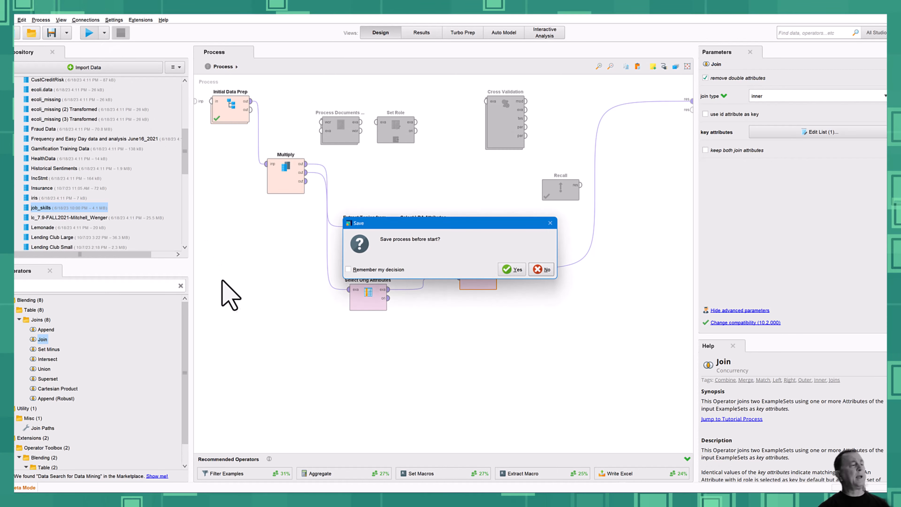
left_click(510, 271)
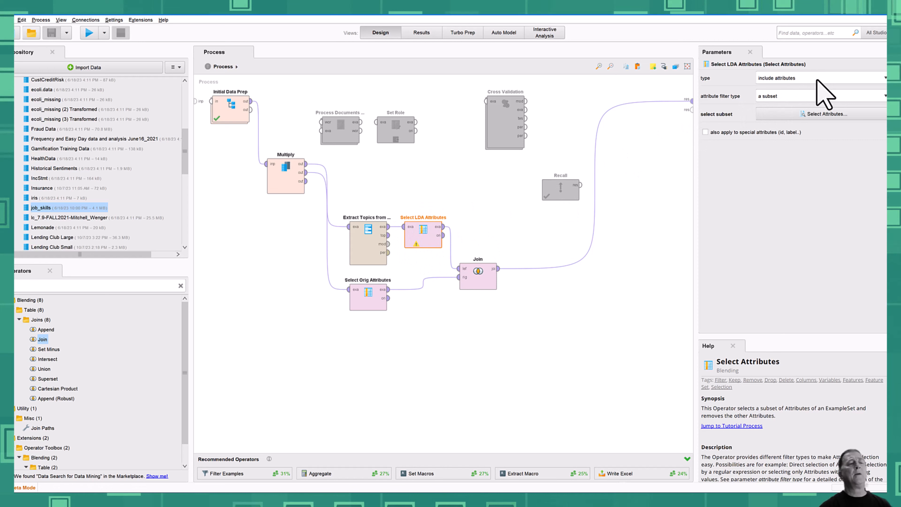
- Highlight confidence(Topic_0) through confidence(Topic_9), documentId and prediction(Topic) among the available attributes of Select LDA Attributes and apply the dialog
left_click(823, 114)
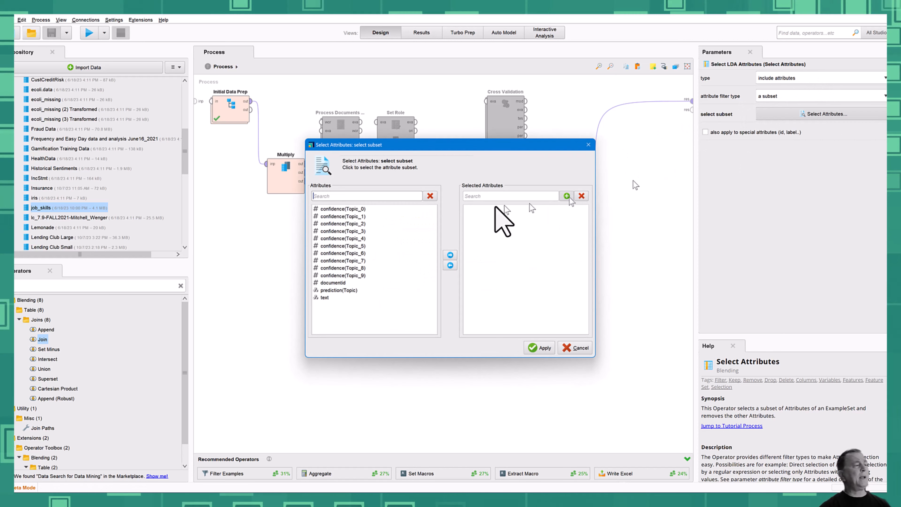
left_click(336, 209)
key("shift+Down")
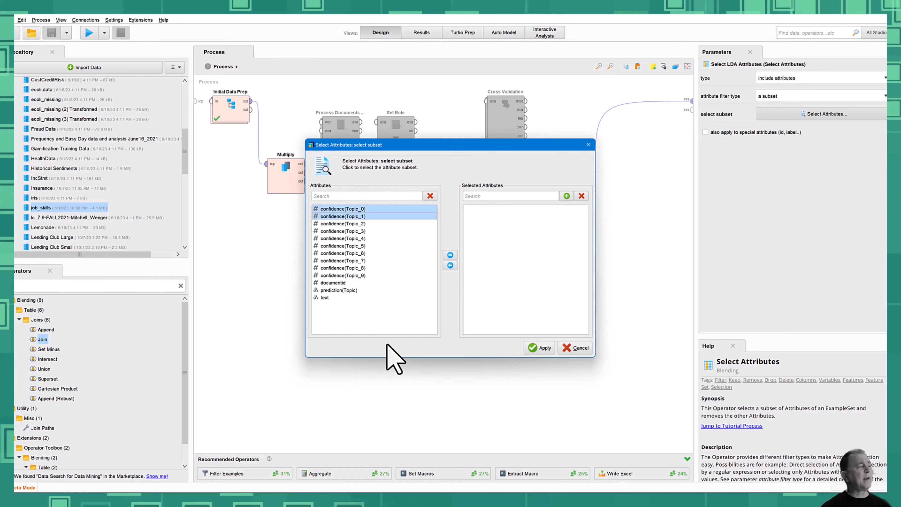
key("shift+Down")
key("shift+Down")
key("shift+Down")
key("shift+Down")
key("shift+Down")
key("shift+Down")
key("shift+Down")
key("shift+Down")
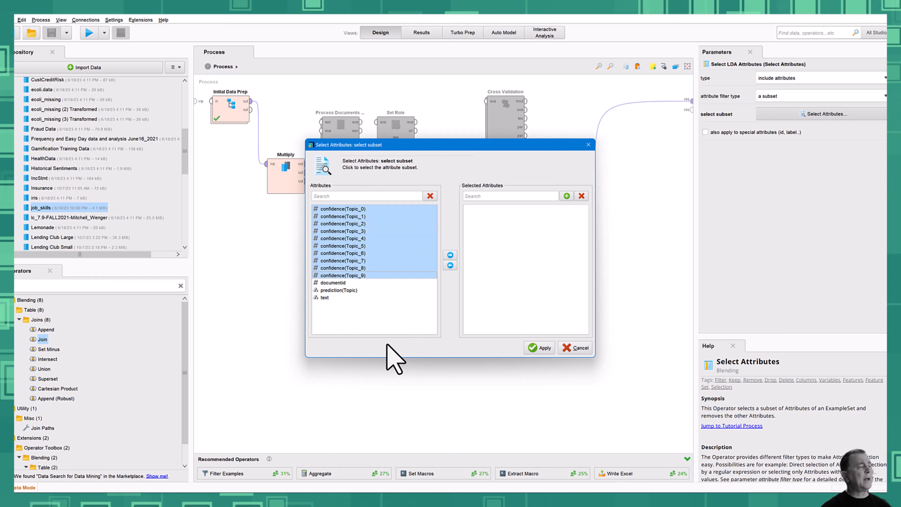
left_click(337, 291, "ctrl")
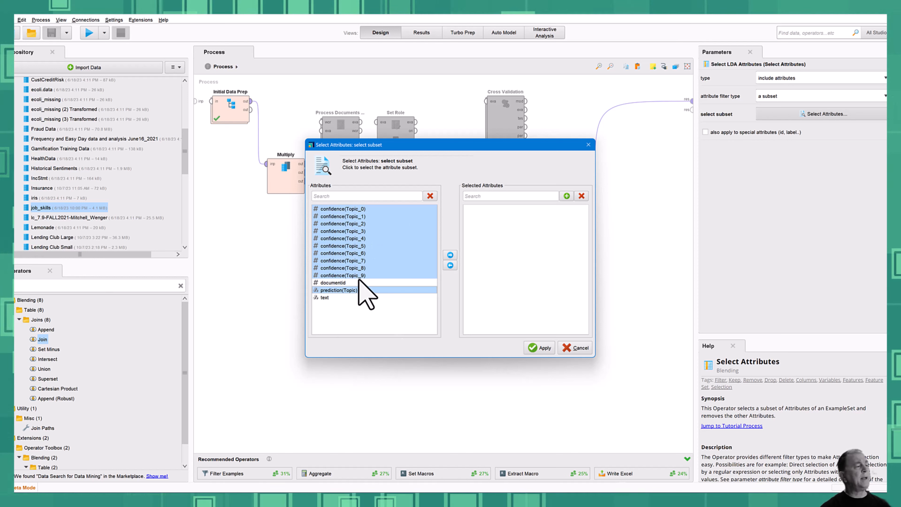
left_click_drag(395, 146, 435, 111)
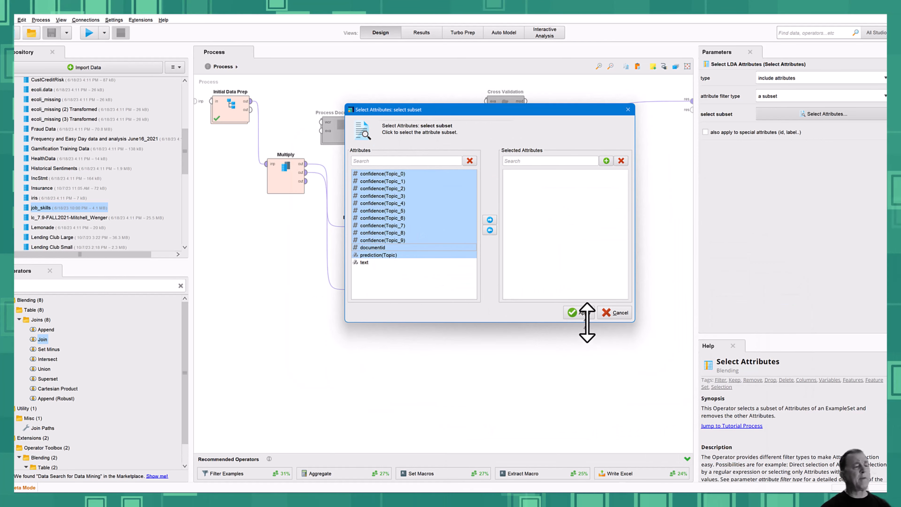
left_click(580, 312)
left_click(578, 353)
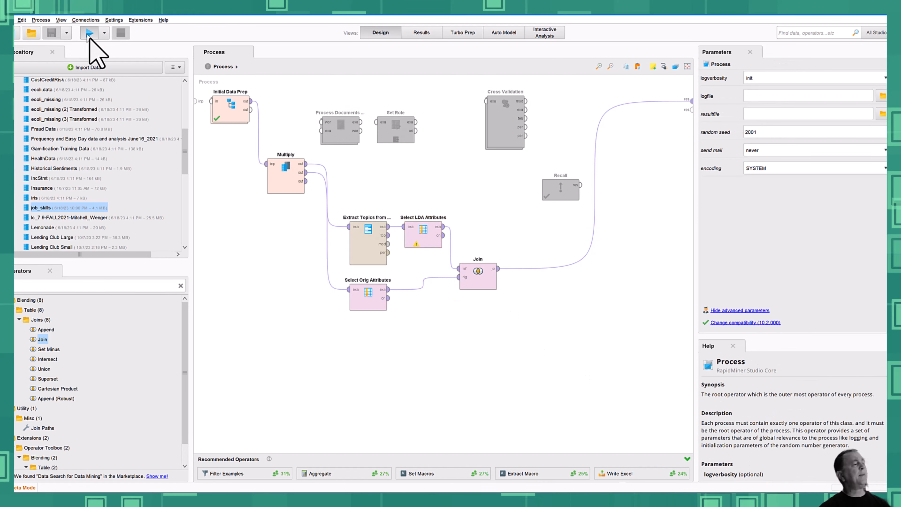
- Include confidence(Topic_0) through confidence(Topic_9), documentId and prediction(Topic) in the Select LDA Attributes subset, and save and run the process
left_click(89, 34)
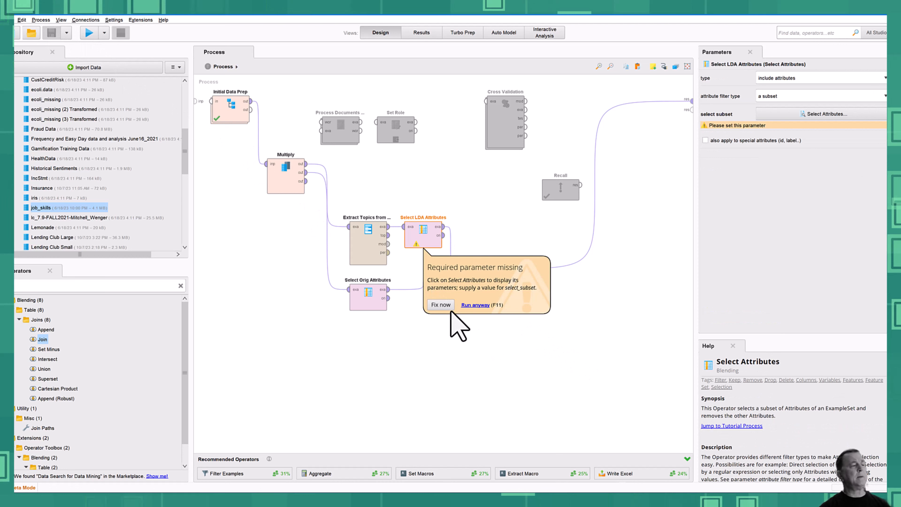
left_click(438, 304)
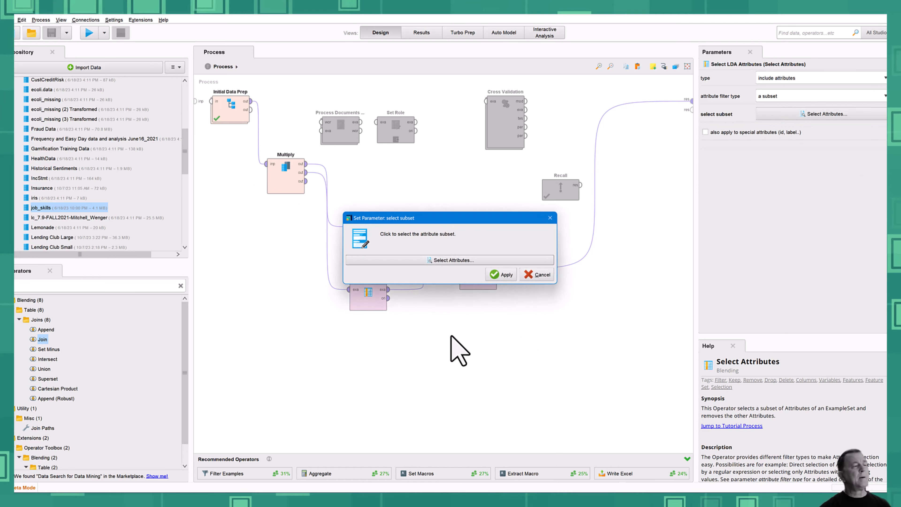
left_click(477, 260)
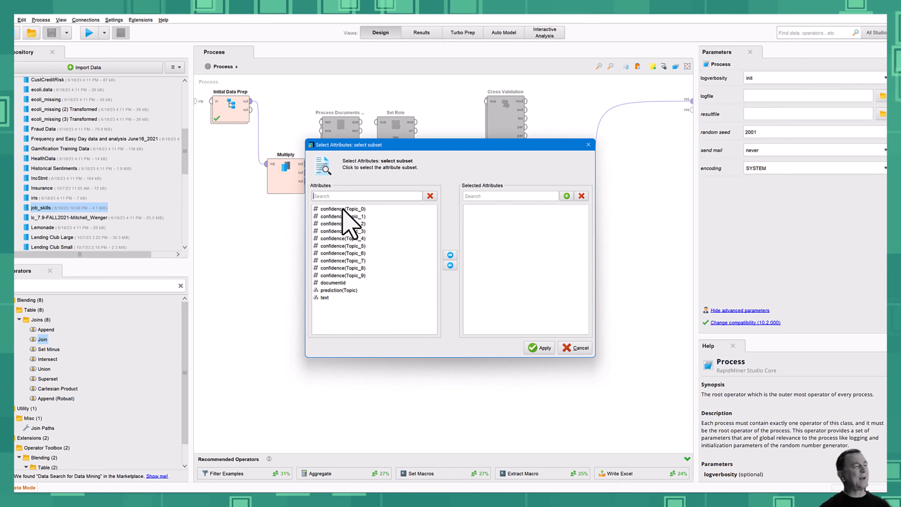
left_click(342, 209)
key("shift+Down")
key("shift+Down")
key("shift+Down")
key("shift+Down")
key("shift+Down")
key("shift+Down")
key("shift+Down")
key("shift+Down")
key("shift+Down")
key("shift+Down")
key("shift+Down")
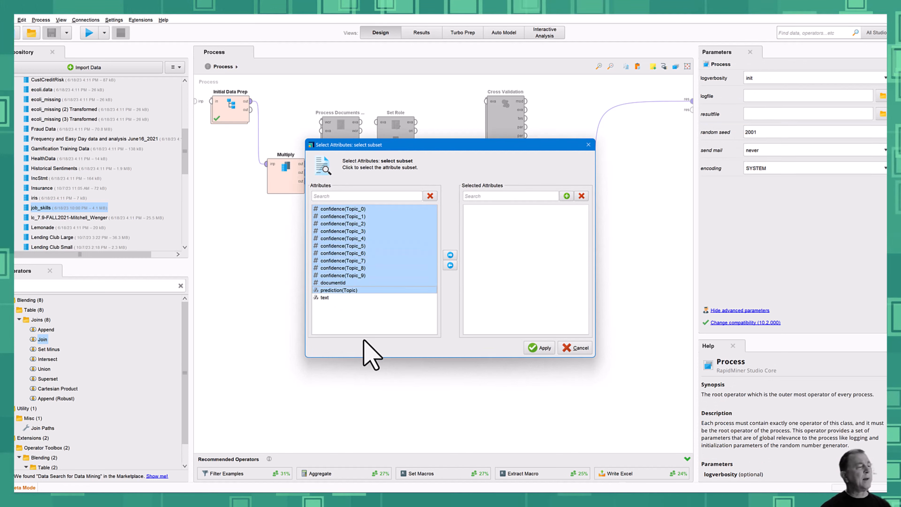
left_click(449, 254)
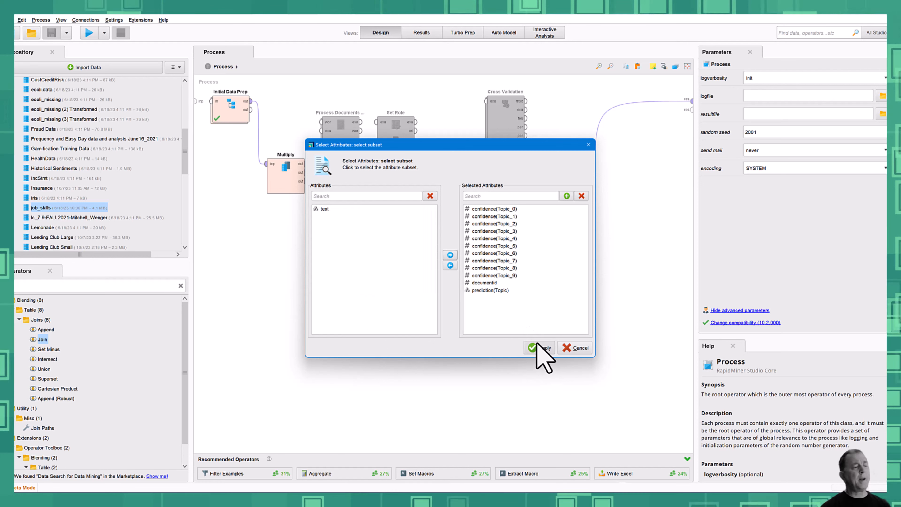
left_click(540, 348)
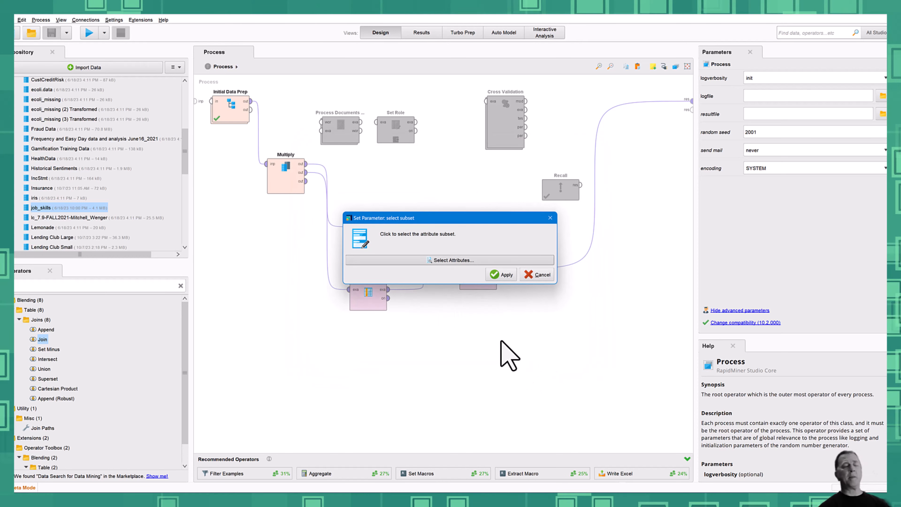
left_click(501, 274)
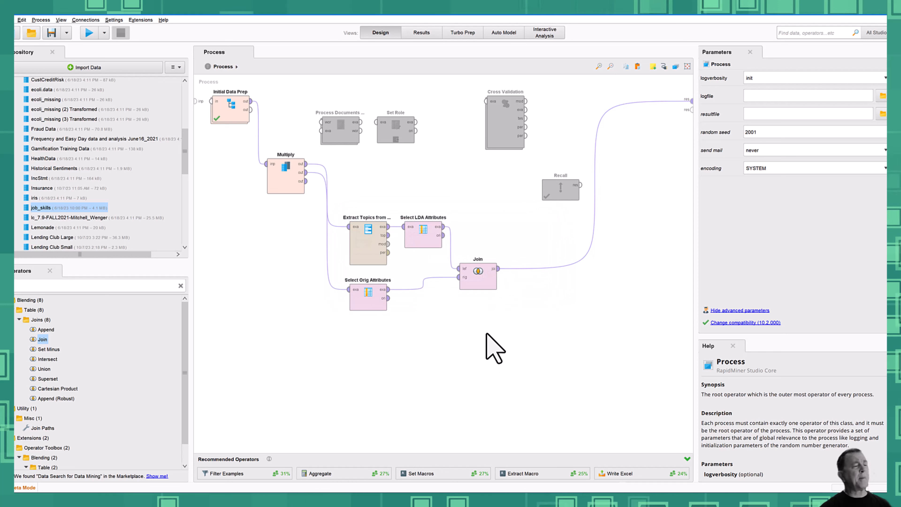
left_click(89, 32)
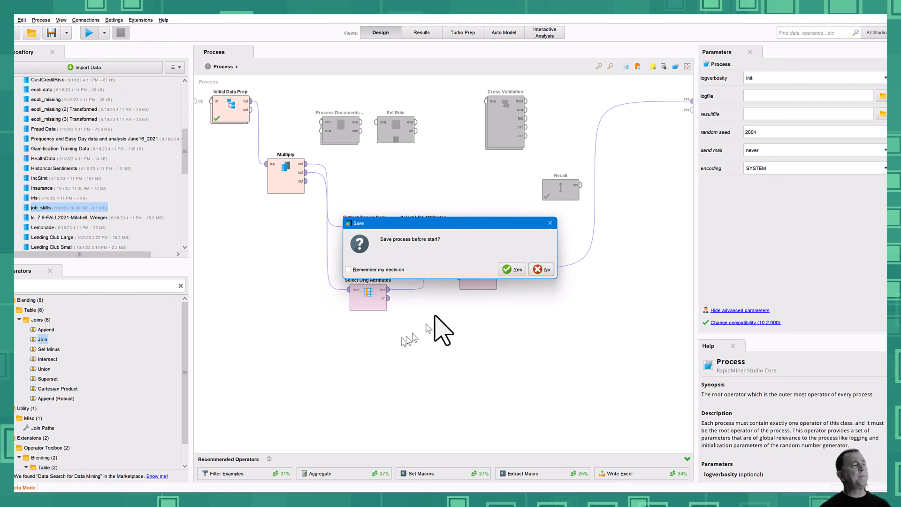
left_click(512, 269)
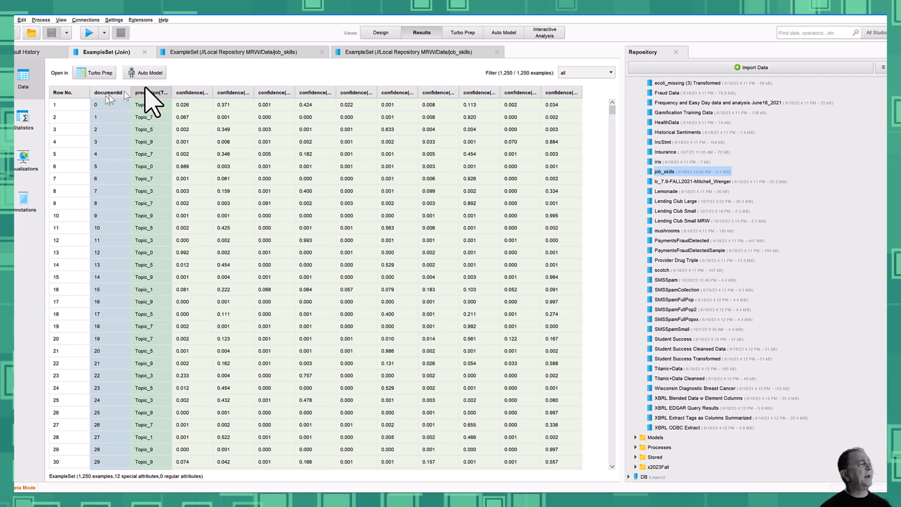
- Add Category, Company and Location to the attribute subset of the Select Orig Attributes operator
left_click(368, 34)
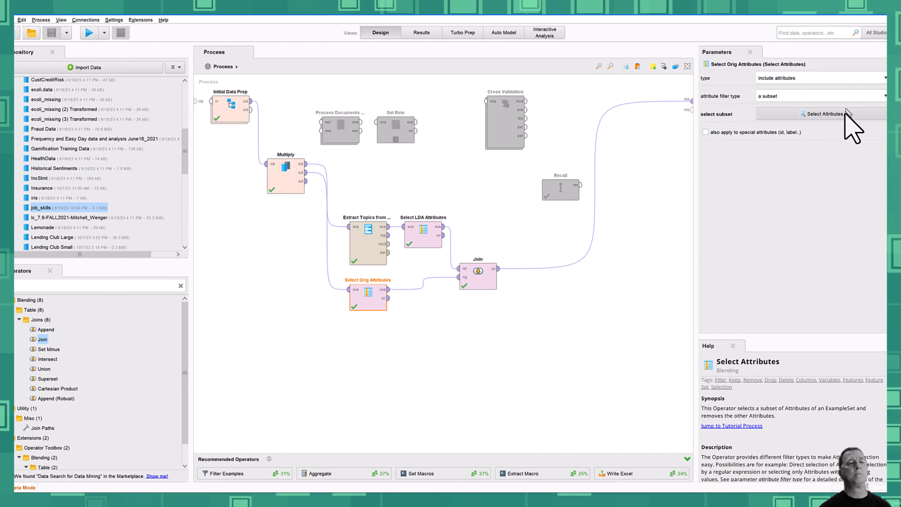
left_click(844, 118)
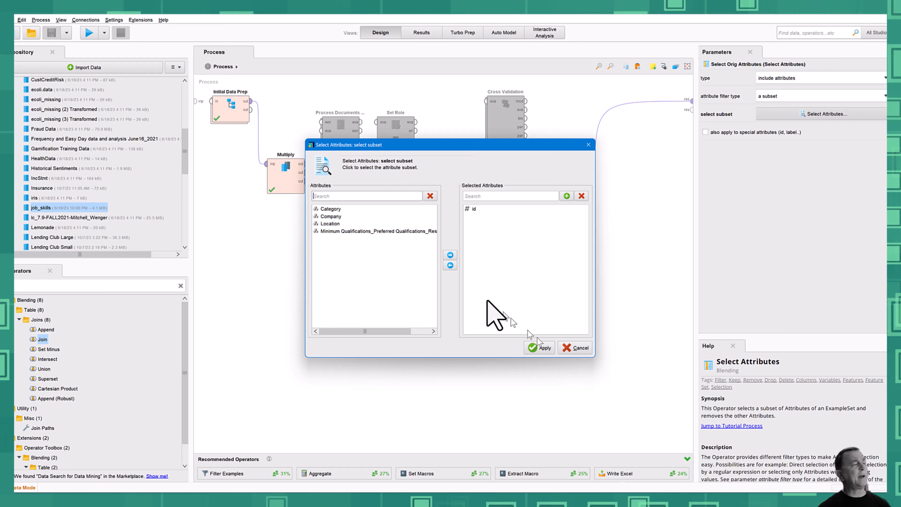
left_click(326, 209)
key("shift+Down")
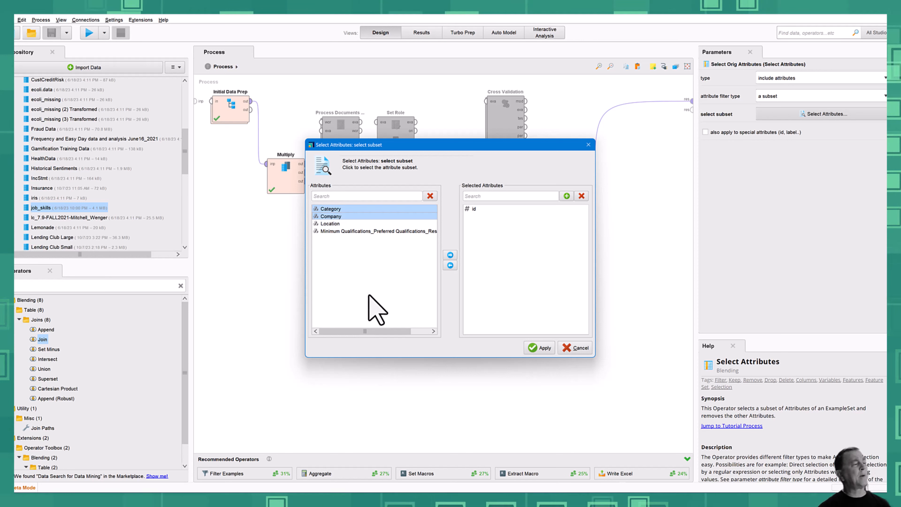
key("shift+Down")
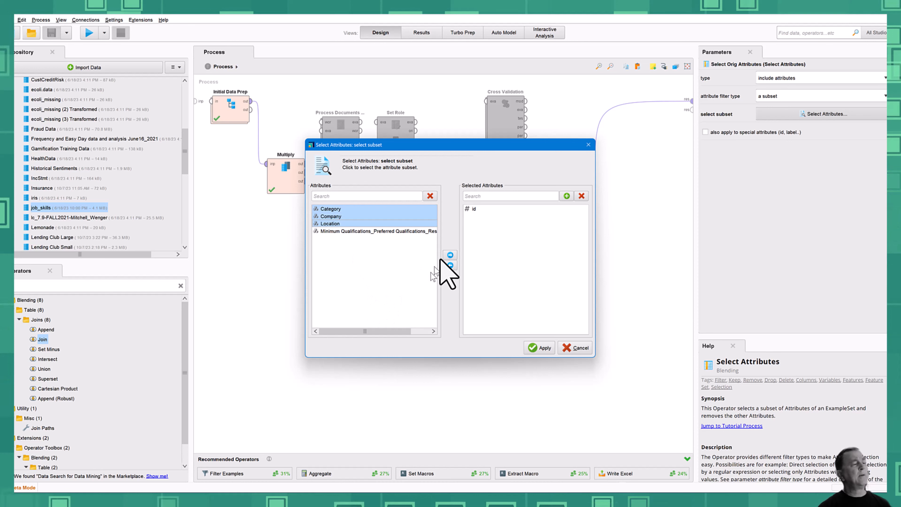
left_click(450, 255)
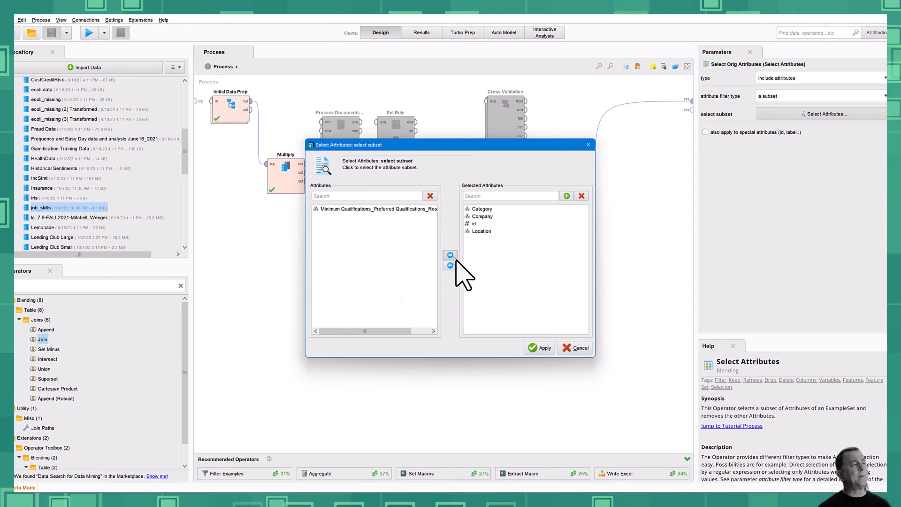
left_click(544, 348)
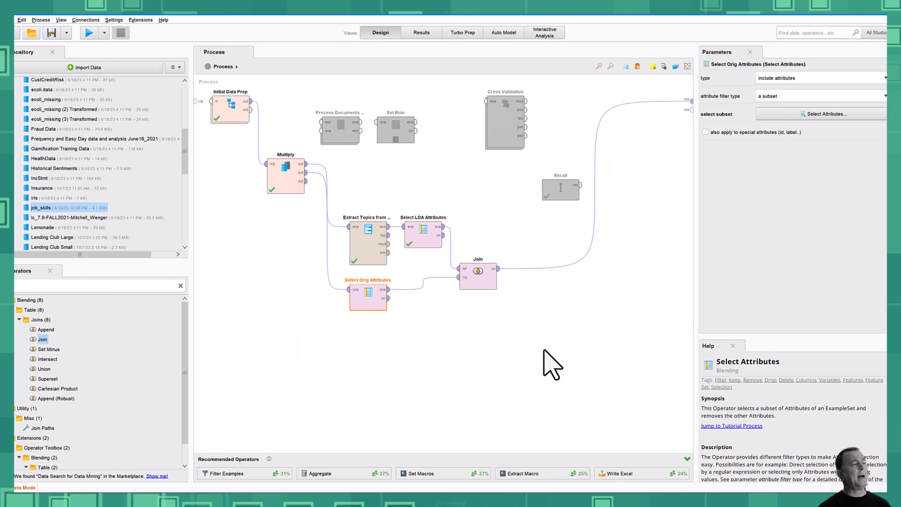
left_click(544, 351)
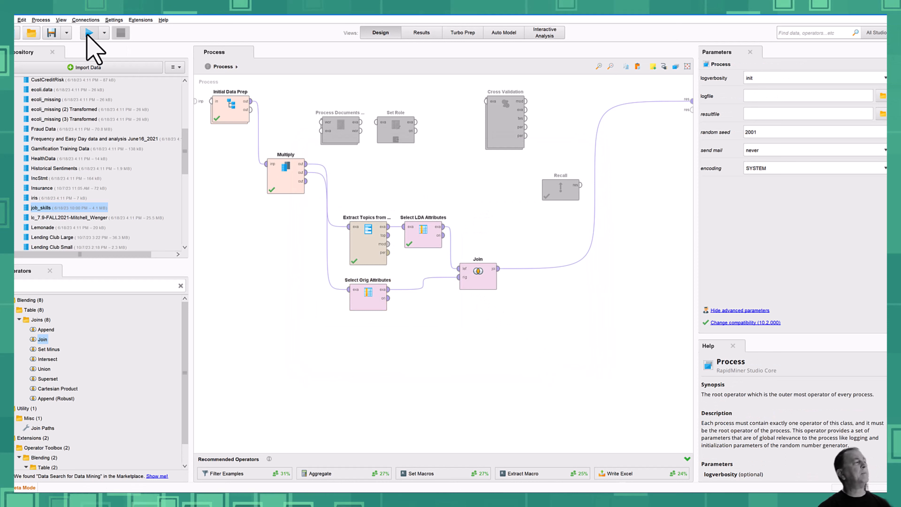
- Save and run the process, and widen the prediction(Topic) and confidence(Topic_0) columns in the joined results
left_click(89, 33)
left_click(512, 269)
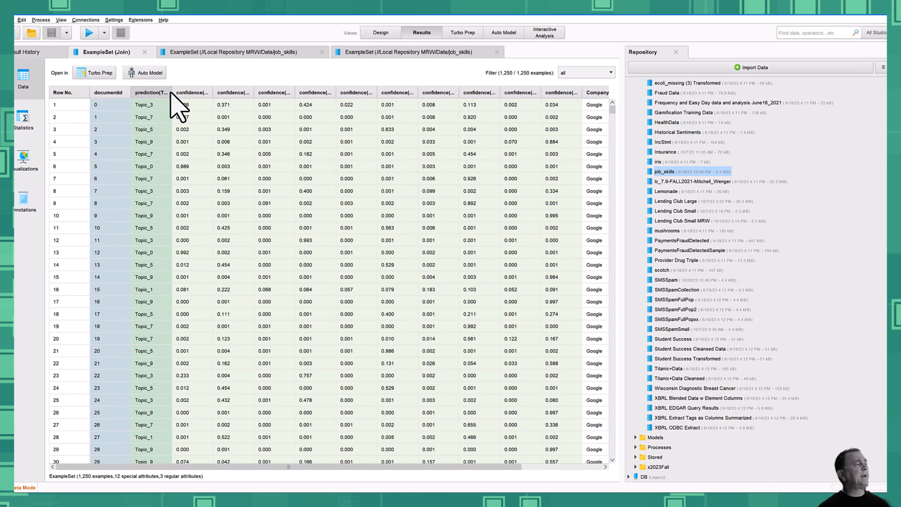
left_click_drag(171, 93, 256, 93)
left_click_drag(176, 465, 402, 394)
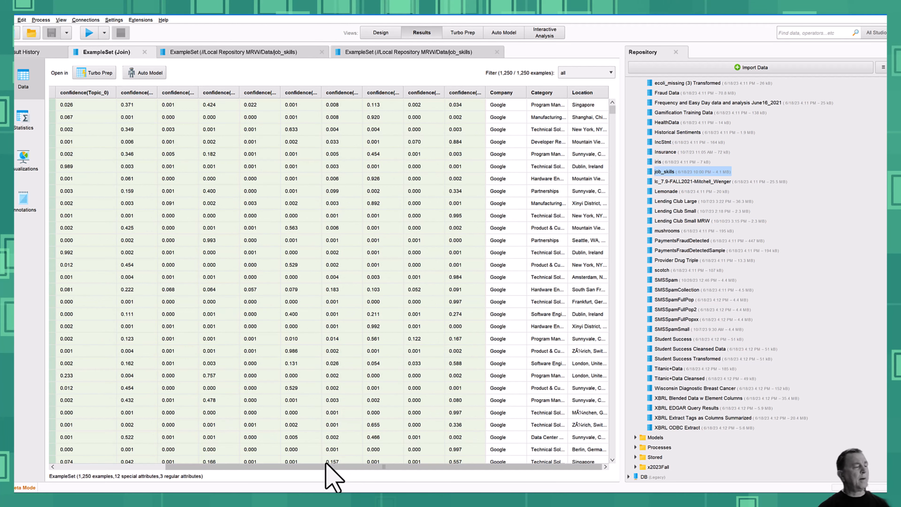
left_click_drag(339, 468, 210, 466)
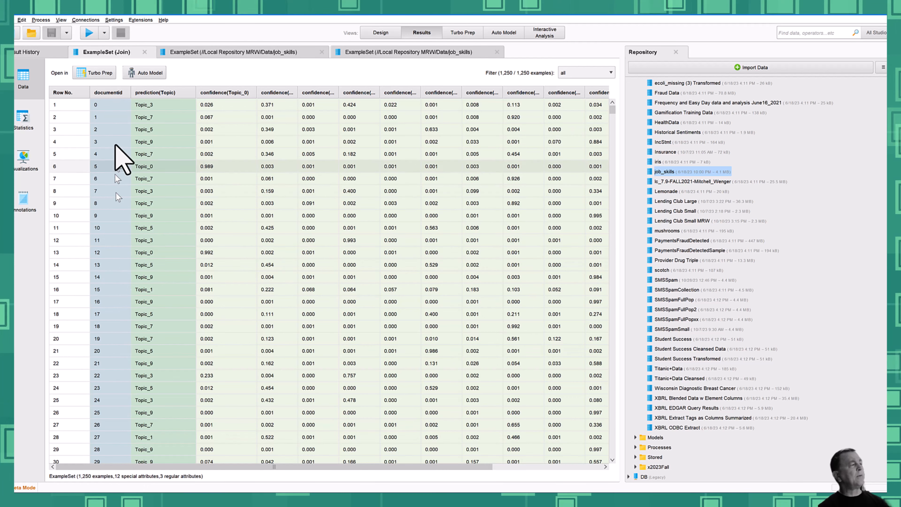
- Review the Join operator's parameters and examine the topic predictions and confidences in the joined results table
left_click(381, 33)
left_click(475, 274)
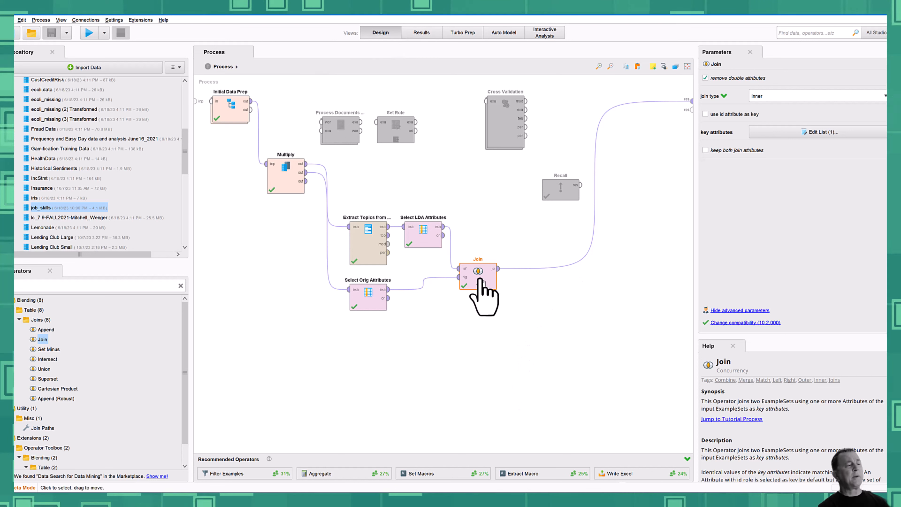
left_click(421, 33)
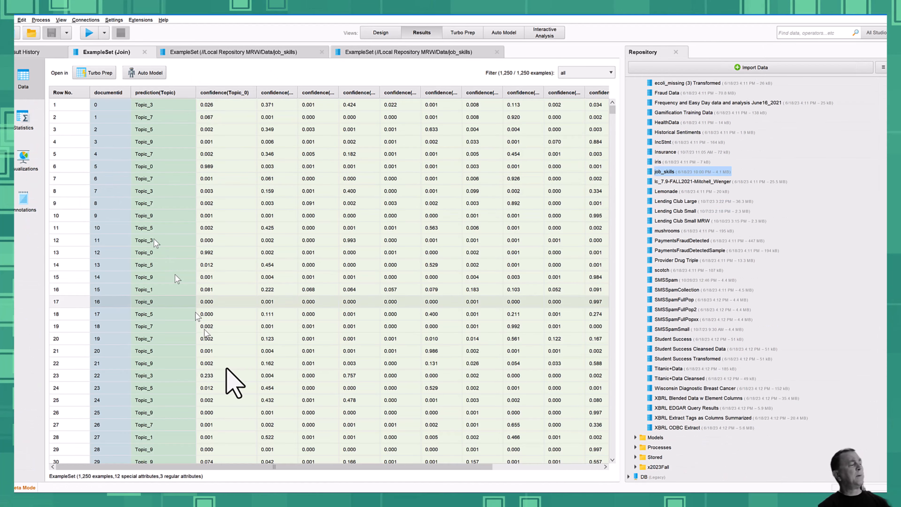
mouse_move(275, 468)
left_mouse_down()
mouse_move(400, 468)
mouse_move(285, 468)
left_mouse_up()
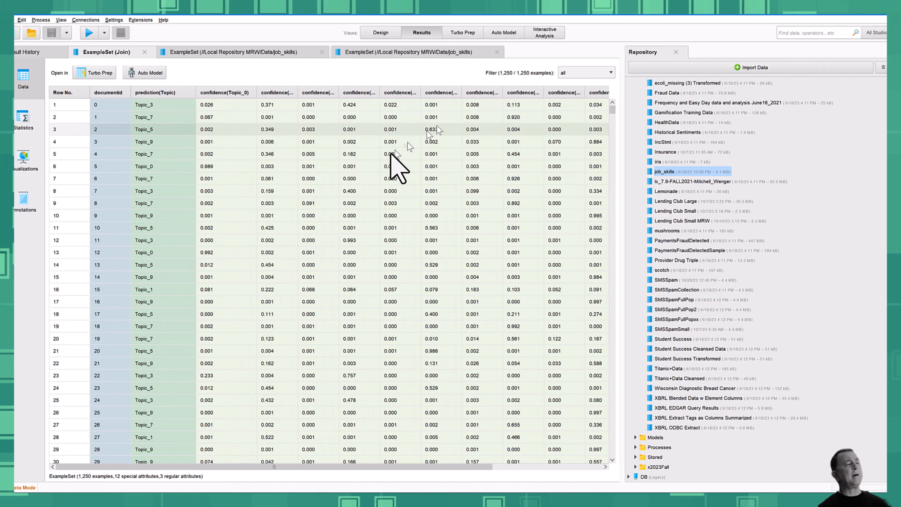
left_click_drag(342, 467, 318, 468)
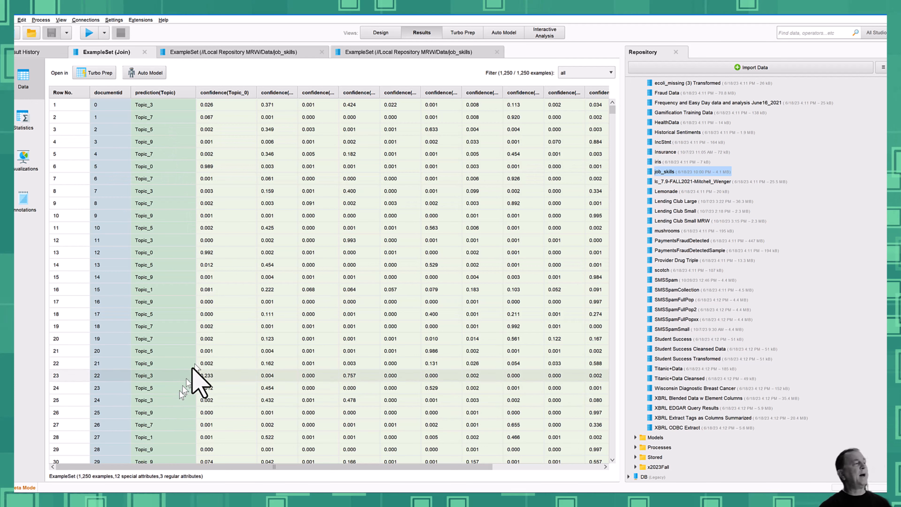
- Find the Set Role operator and insert it between the Join output and the process result port
left_click(380, 33)
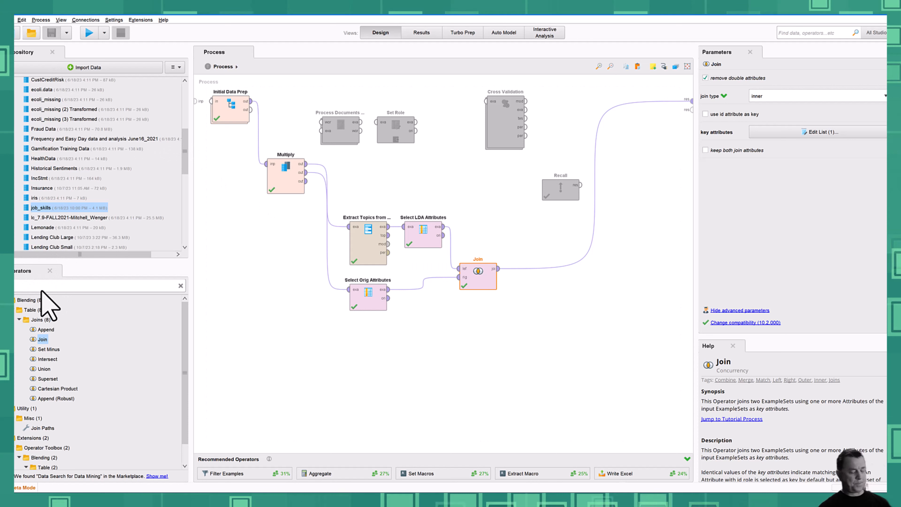
type("role")
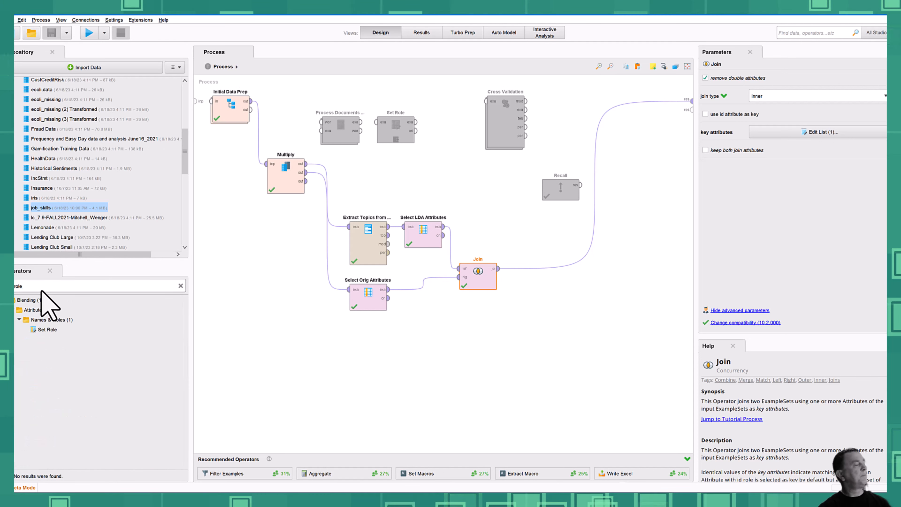
left_click_drag(43, 329, 536, 277)
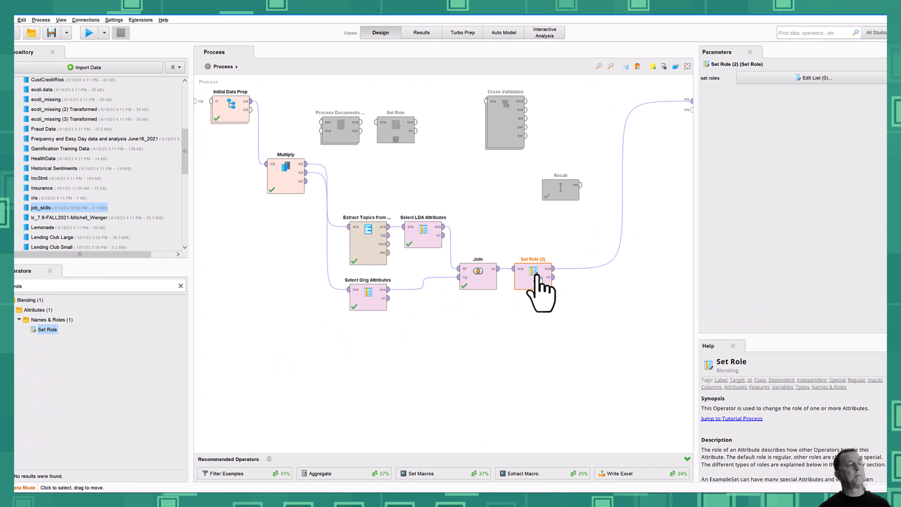
double_click(534, 259)
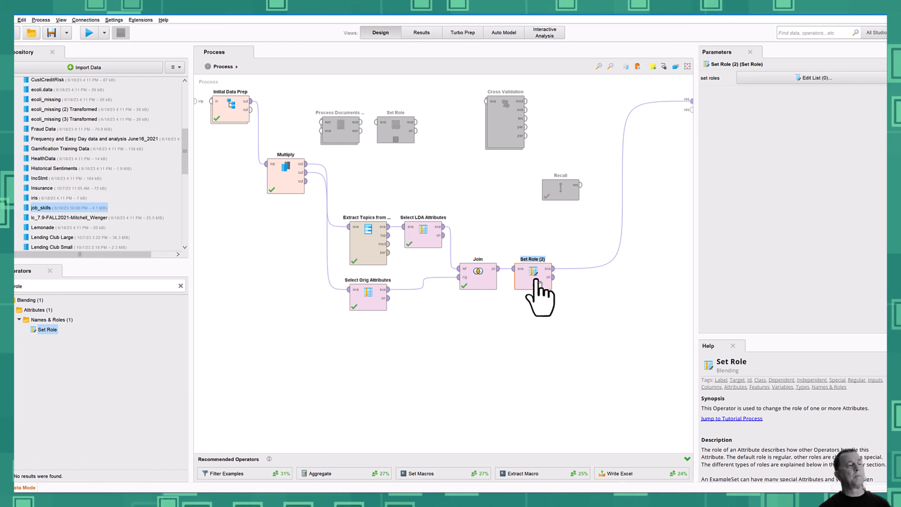
- Assign the label role to the Category attribute in the new Set Role operator's role list
left_click(814, 79)
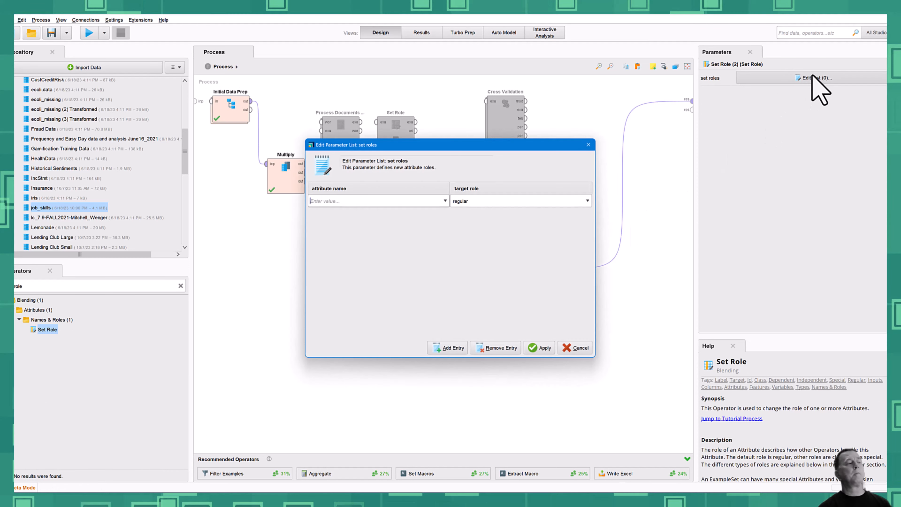
left_click(445, 201)
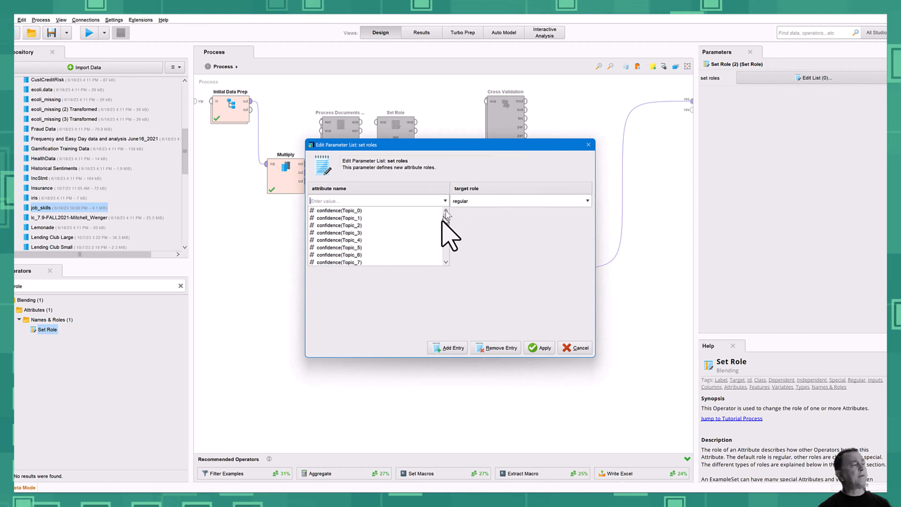
left_click_drag(446, 214, 448, 245)
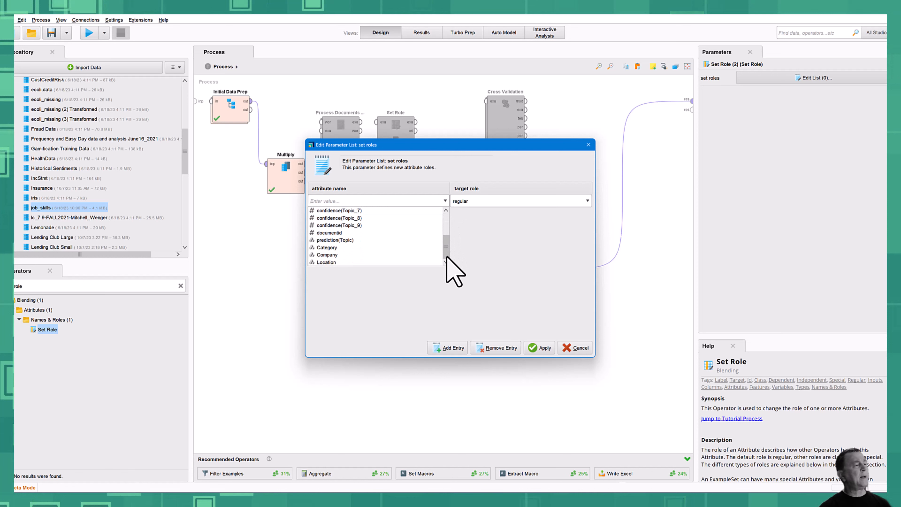
left_click(335, 248)
left_click(540, 201)
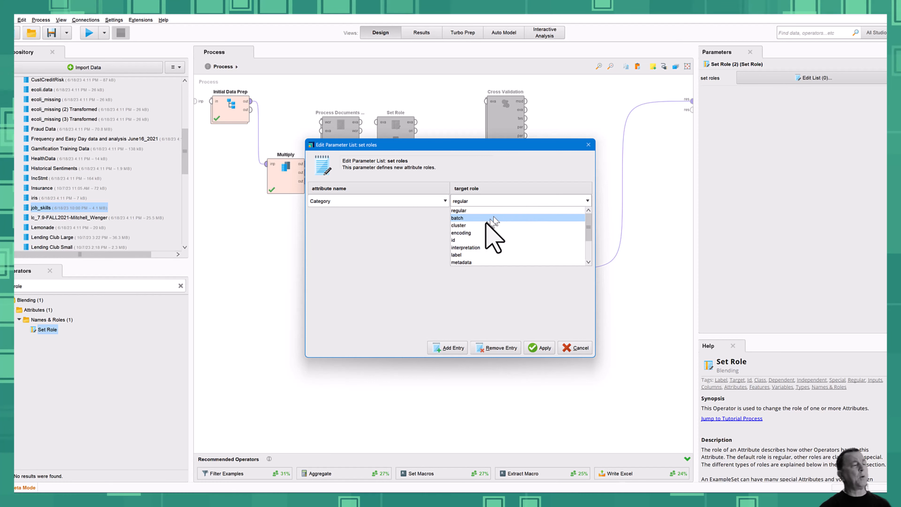
left_click(469, 255)
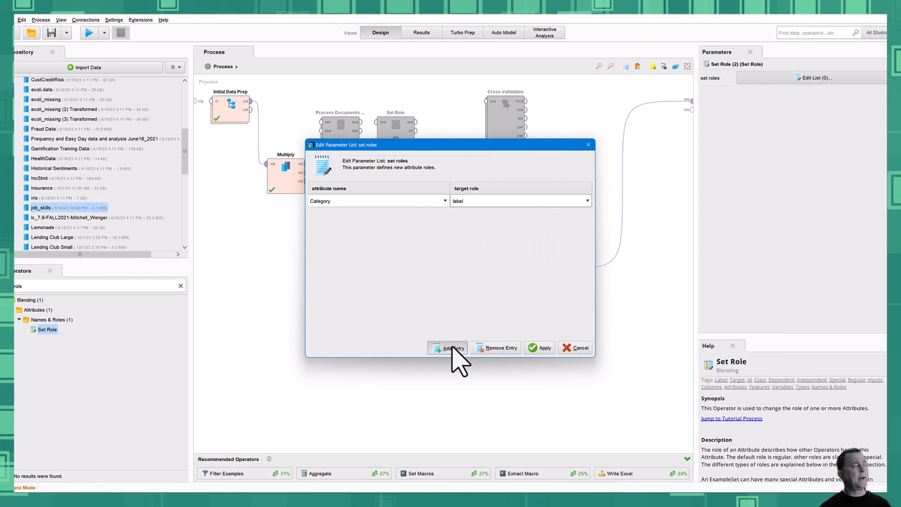
- Add a second entry to the role list for prediction(Topic), keeping regular as its target role
left_click(454, 354)
left_click(445, 214)
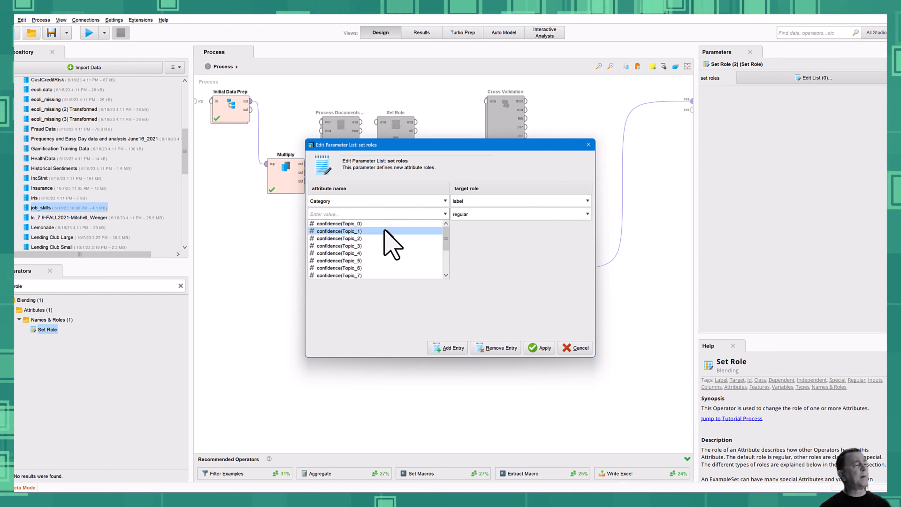
left_click_drag(448, 238, 446, 271)
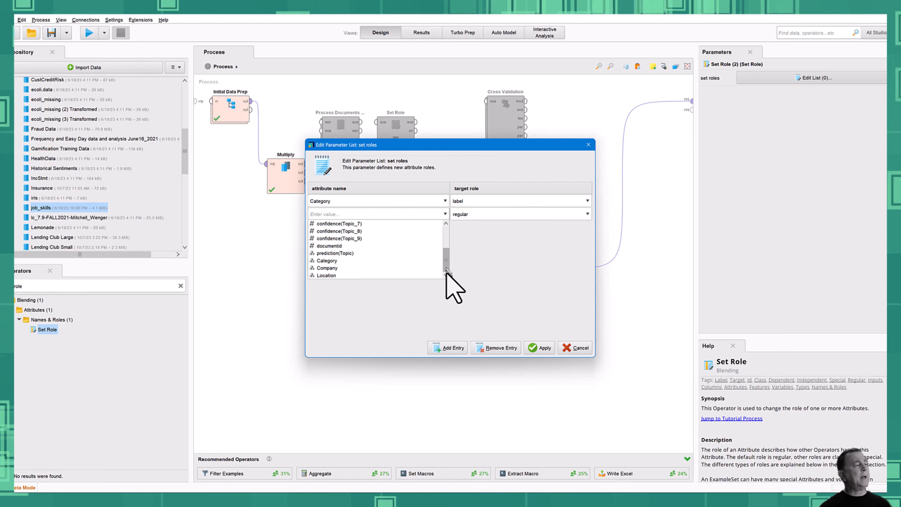
left_click(366, 253)
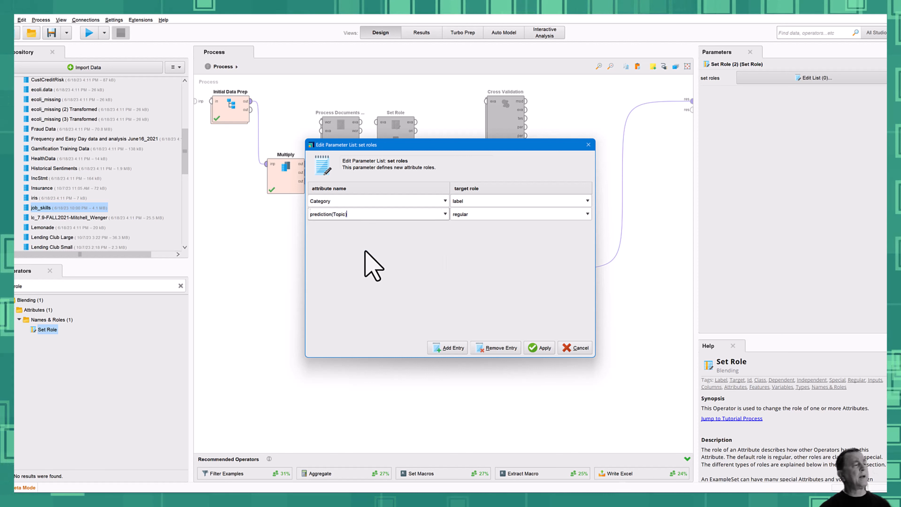
- Add role entries for confidence(Topic_0), confidence(Topic_1) and confidence(Topic_2), keeping regular as their target role
left_click(522, 217)
left_click(420, 290)
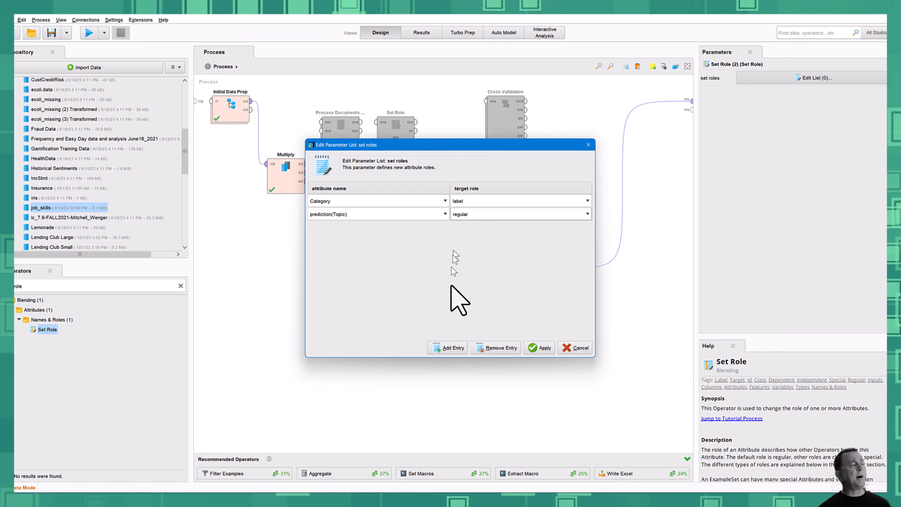
left_click(451, 347)
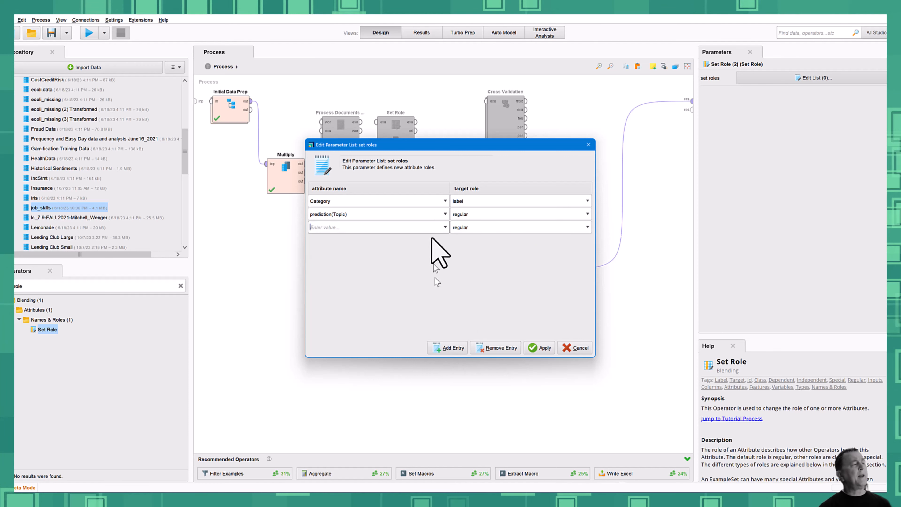
left_click(445, 227)
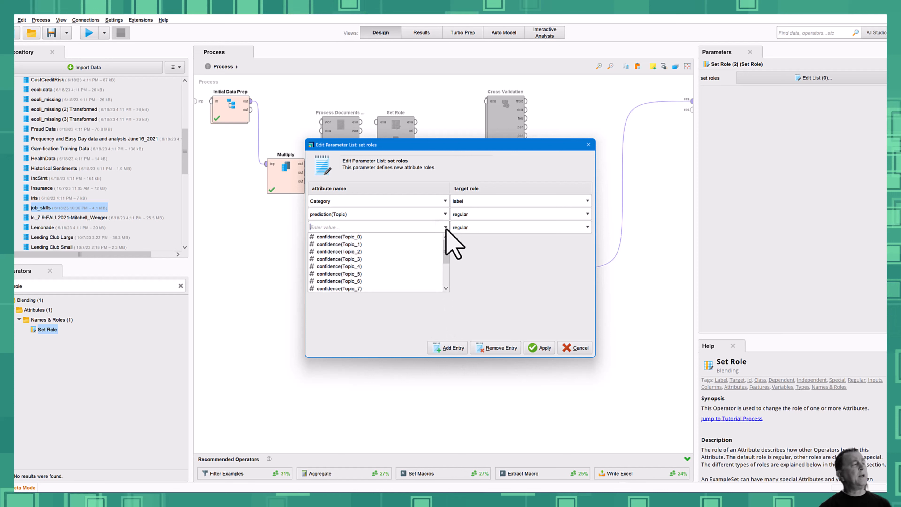
left_click(355, 238)
left_click(458, 351)
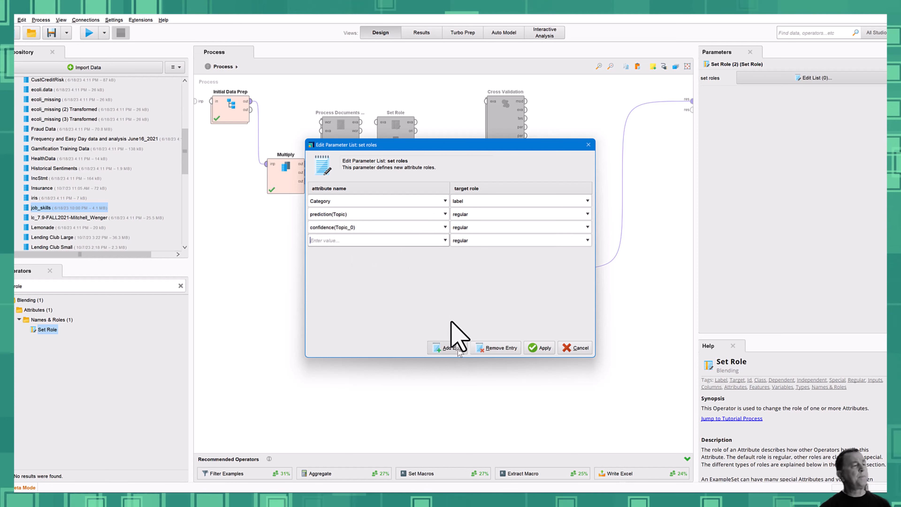
left_click(445, 240)
left_click(392, 257)
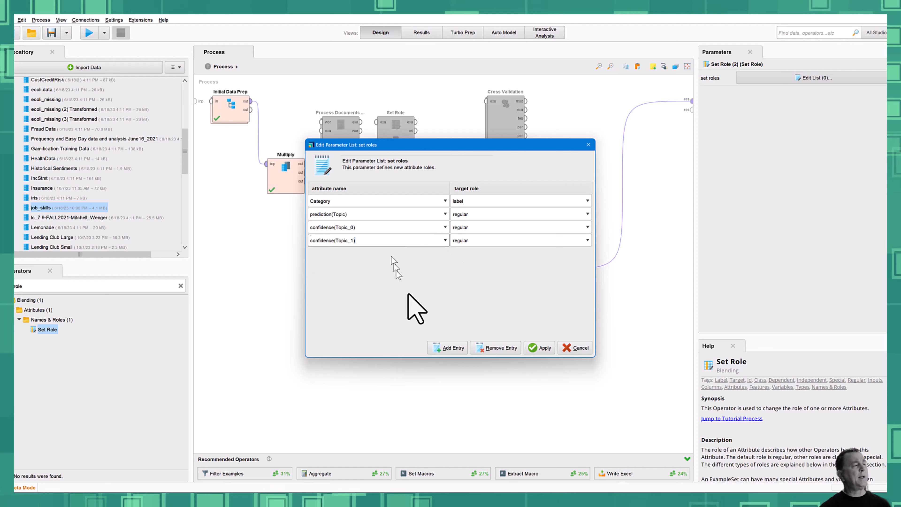
left_click(449, 348)
left_click(445, 253)
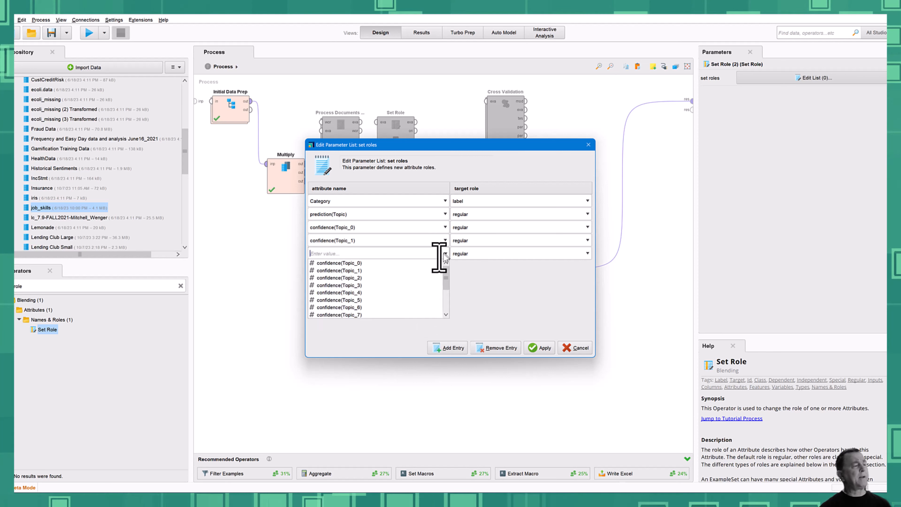
left_click(378, 288)
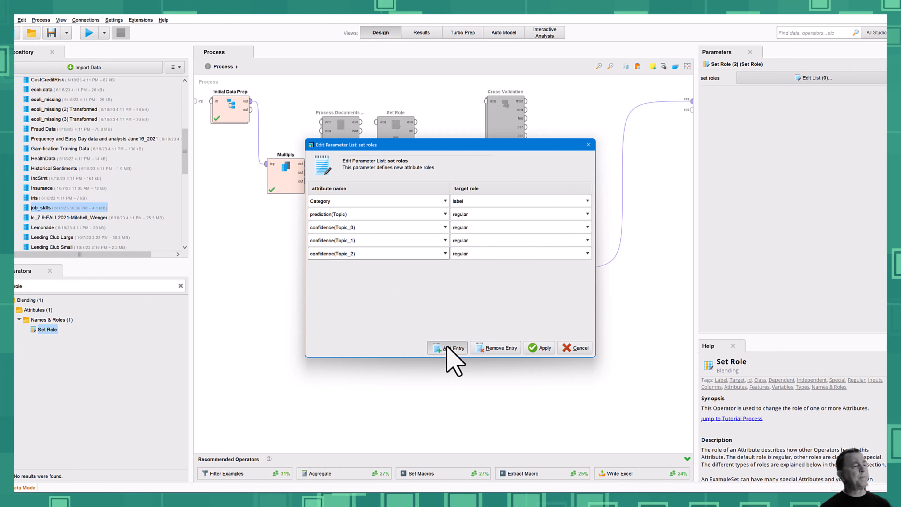
- Add role entries for confidence(Topic_3), confidence(Topic_4) and confidence(Topic_5) with the regular target role
left_click(447, 350)
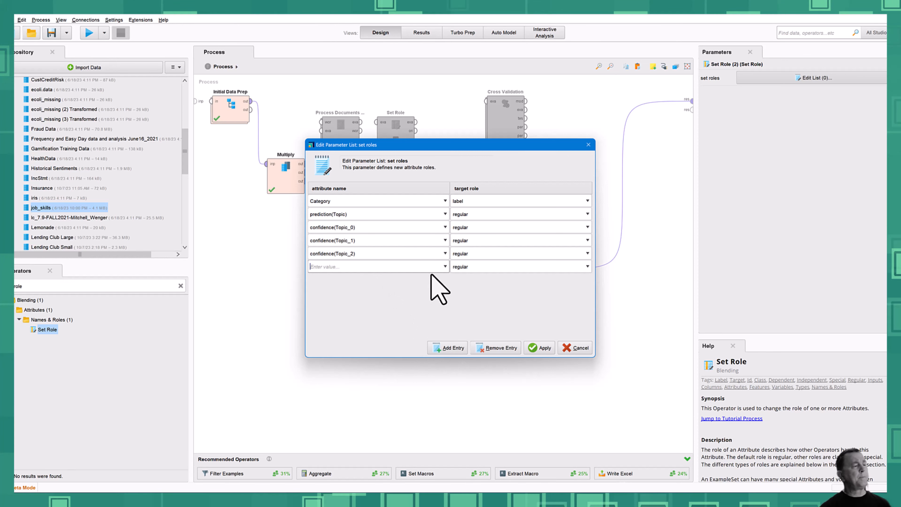
left_click(445, 267)
left_click(387, 304)
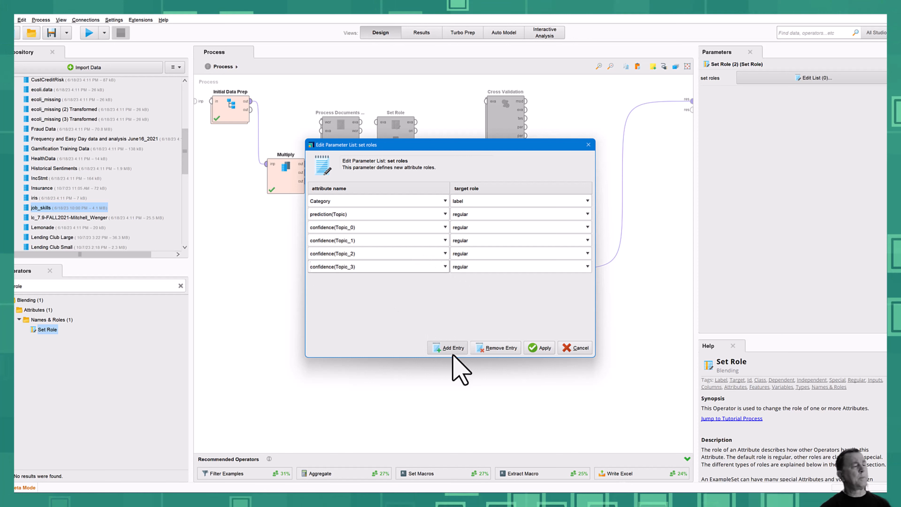
left_click(450, 347)
left_click(444, 280)
left_click(386, 319)
left_click(447, 347)
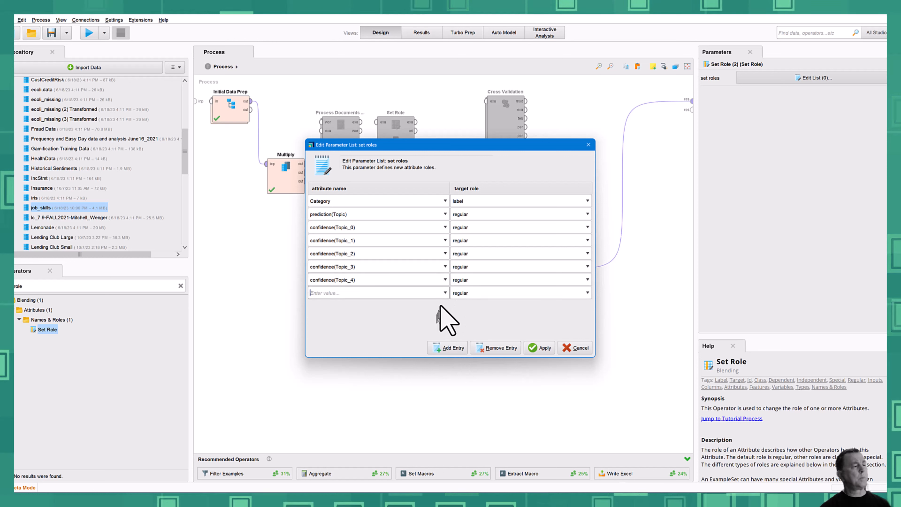
left_click(445, 293)
left_click(383, 340)
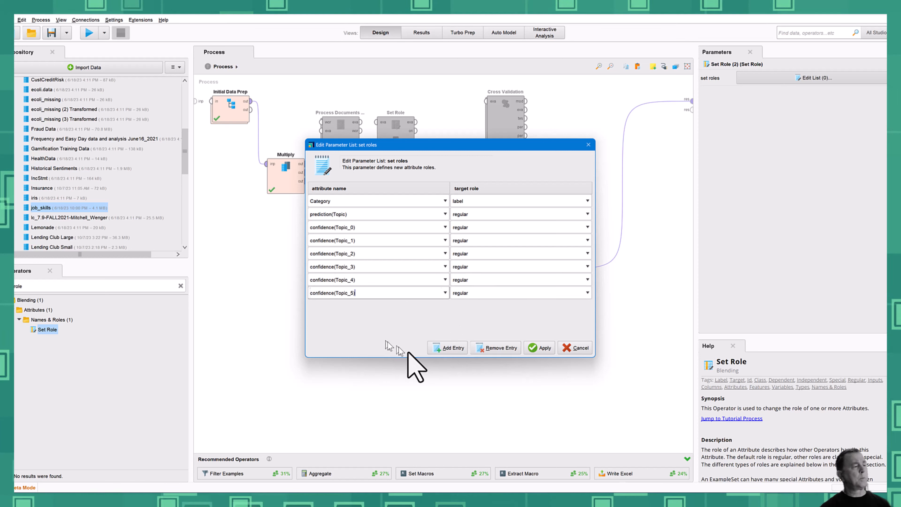
- Enlarge the role list dialog and add regular-role entries for confidence(Topic_6) and confidence(Topic_7)
left_click_drag(417, 359, 417, 427)
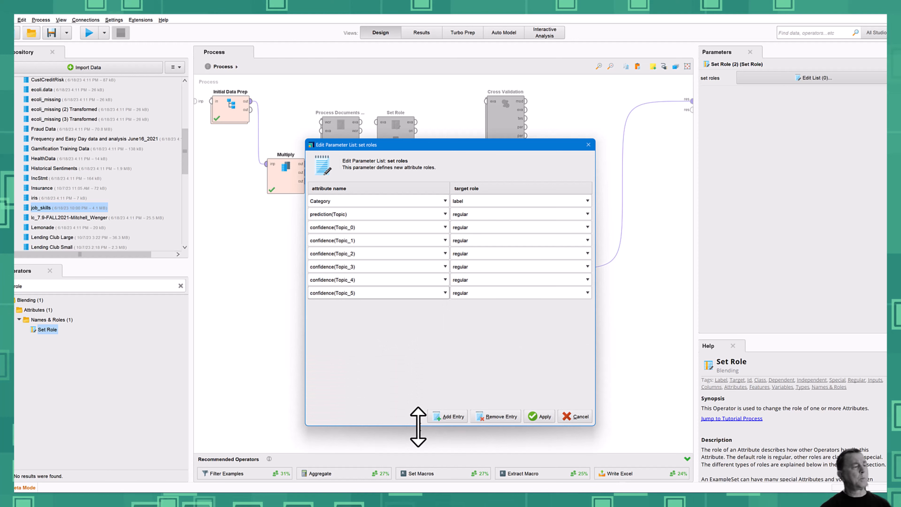
left_click(455, 419)
left_click(445, 306)
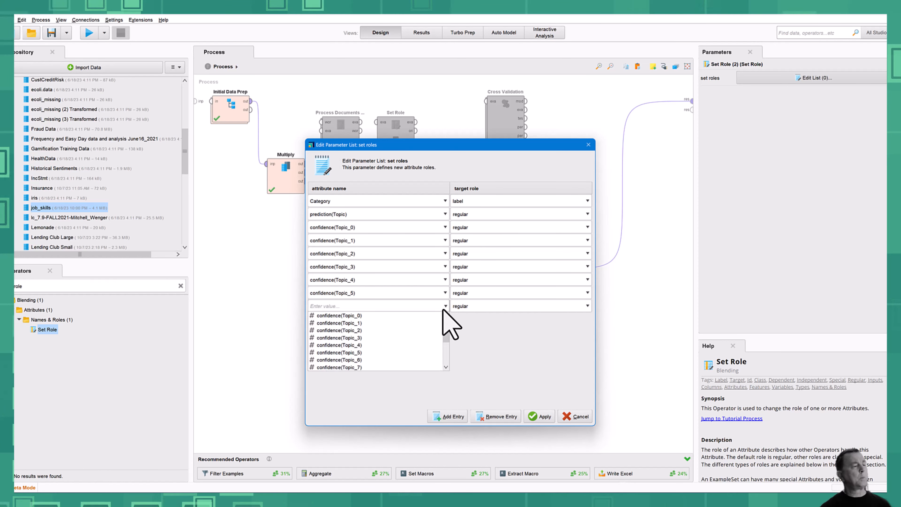
left_click(376, 359)
left_click(448, 416)
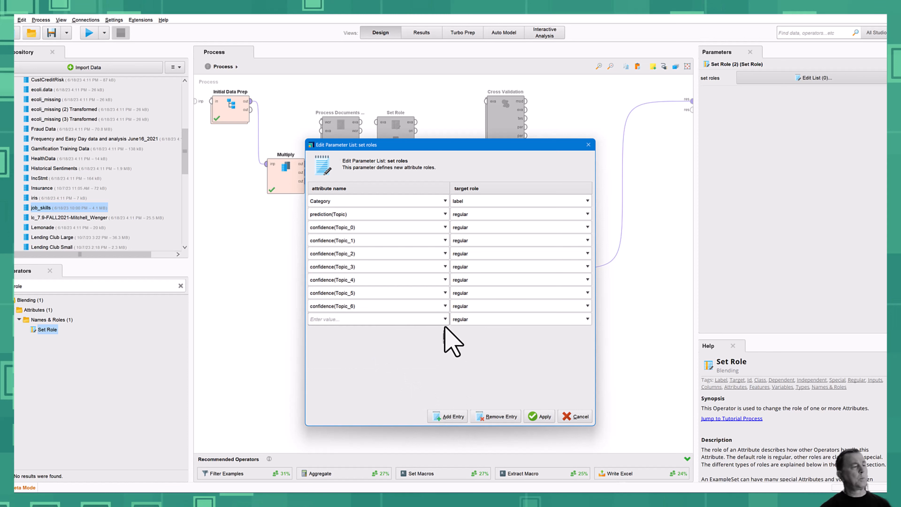
left_click(445, 319)
left_click(382, 387)
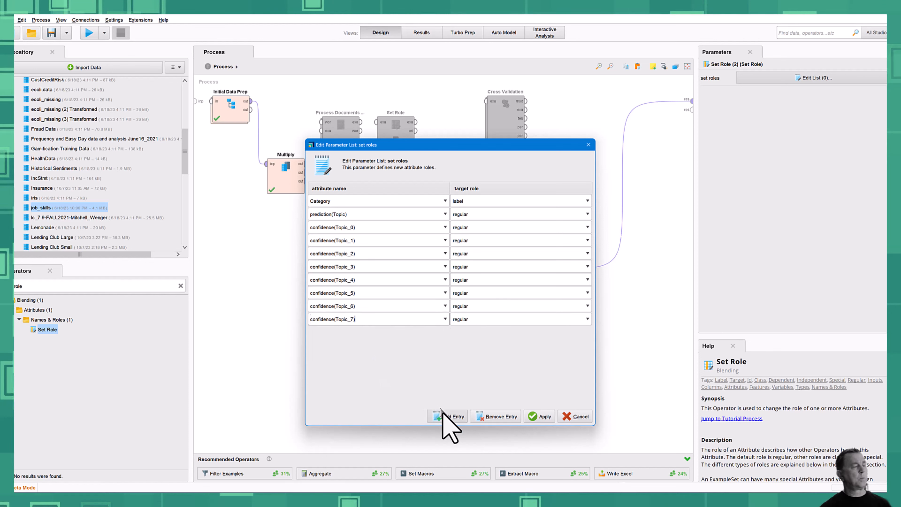
- Add regular-role entries for confidence(Topic_8) and confidence(Topic_9), and check which attributes remain available for the list
left_click(448, 416)
left_click(445, 332)
scroll(392, 383, "down", 1)
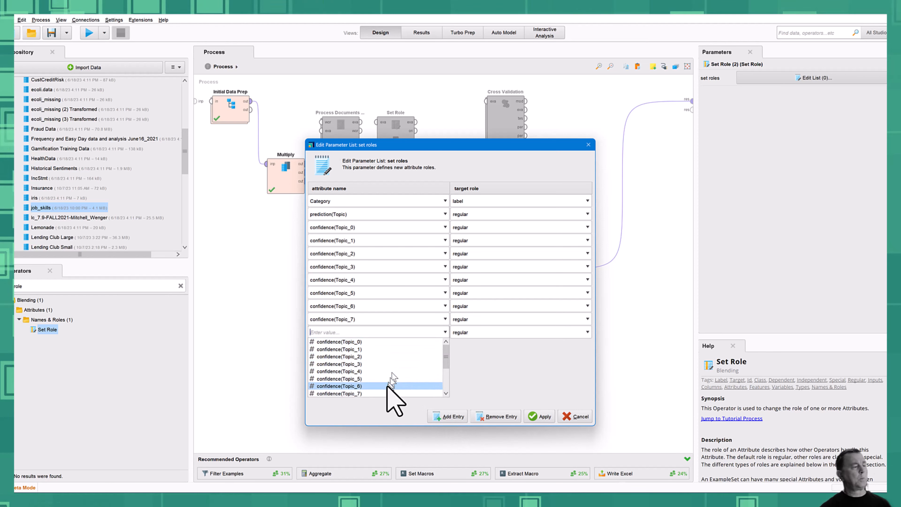
left_click(375, 392)
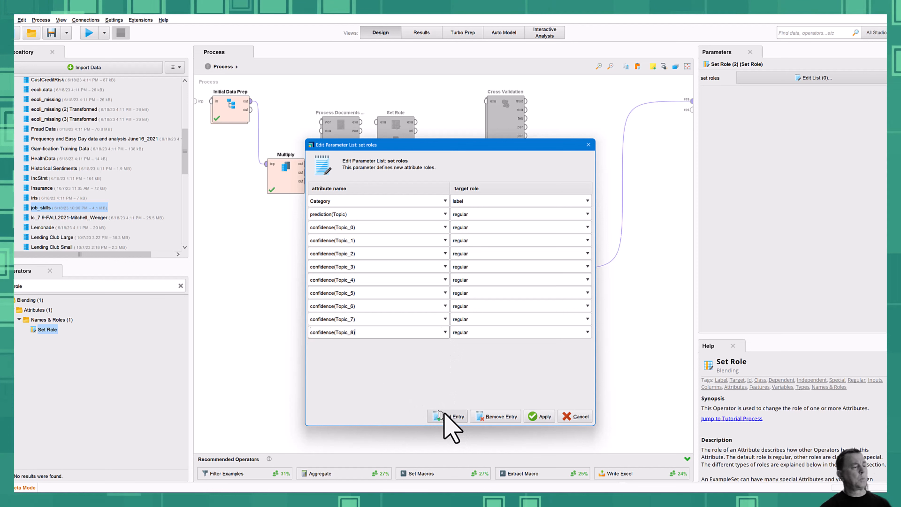
left_click(447, 416)
left_click(445, 345)
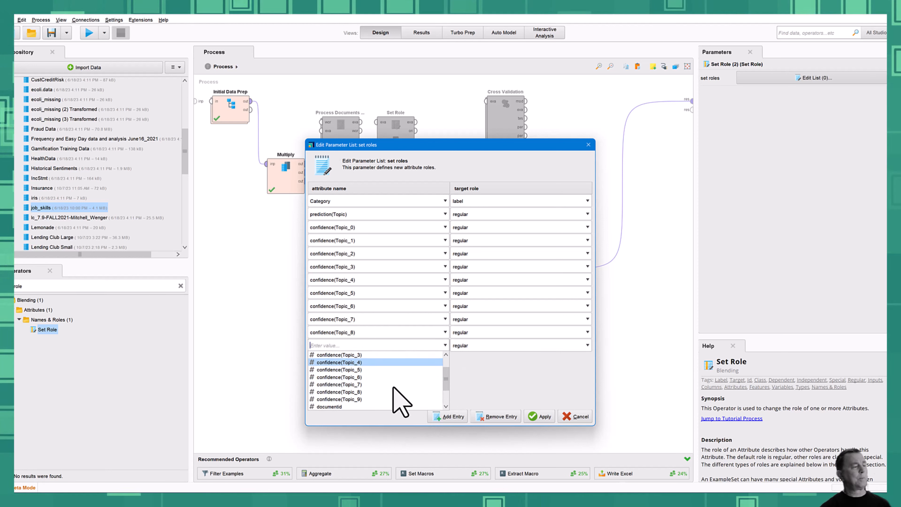
scroll(368, 383, "down", 1)
left_click(368, 376)
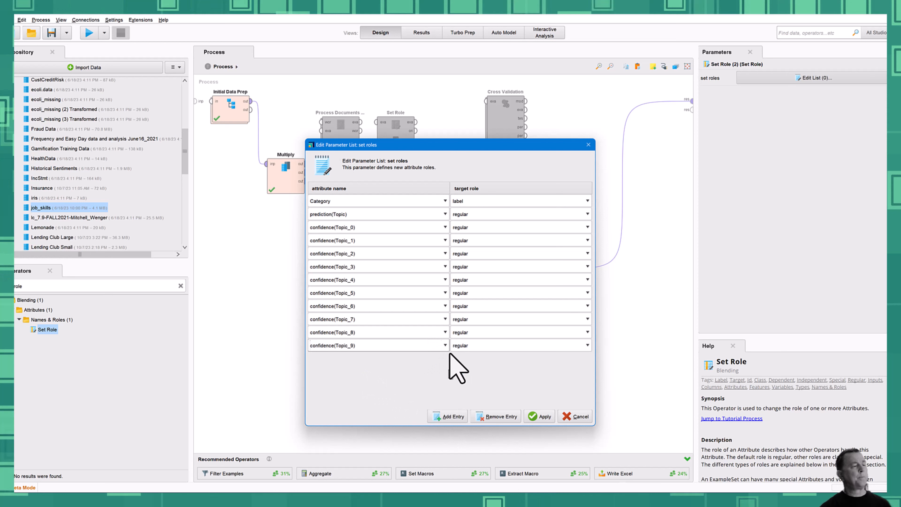
left_click(445, 345)
left_click(446, 345)
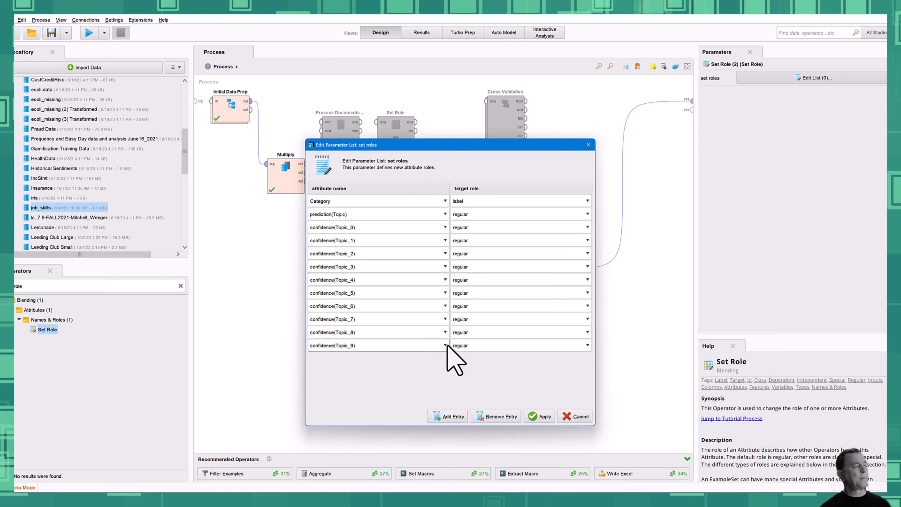
left_click(445, 346)
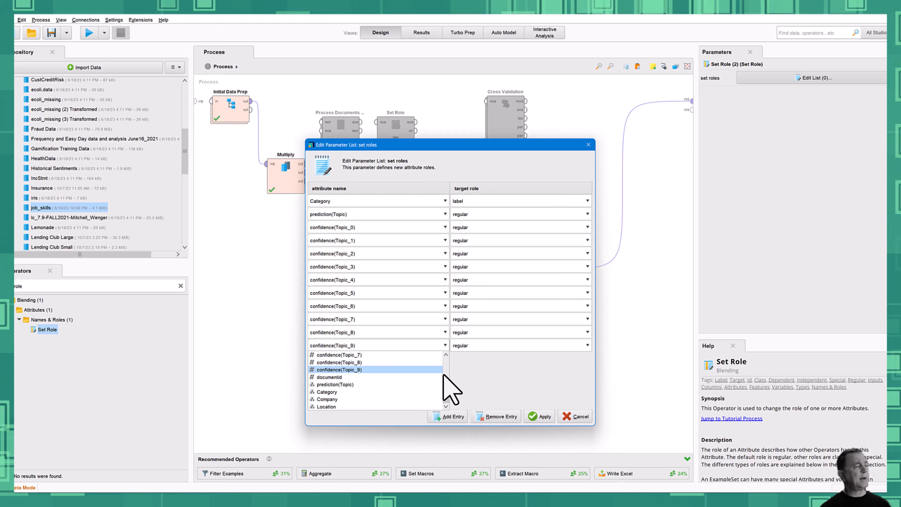
mouse_move(445, 382)
left_mouse_down()
mouse_move(444, 356)
mouse_move(442, 392)
left_mouse_up()
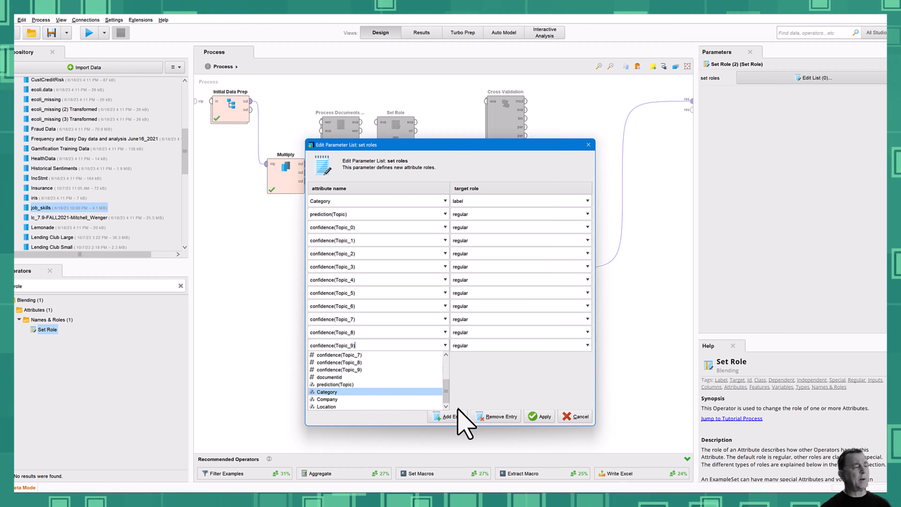
- Add regular-role entries for Category, Company and Location, and apply the role list
left_click(457, 416)
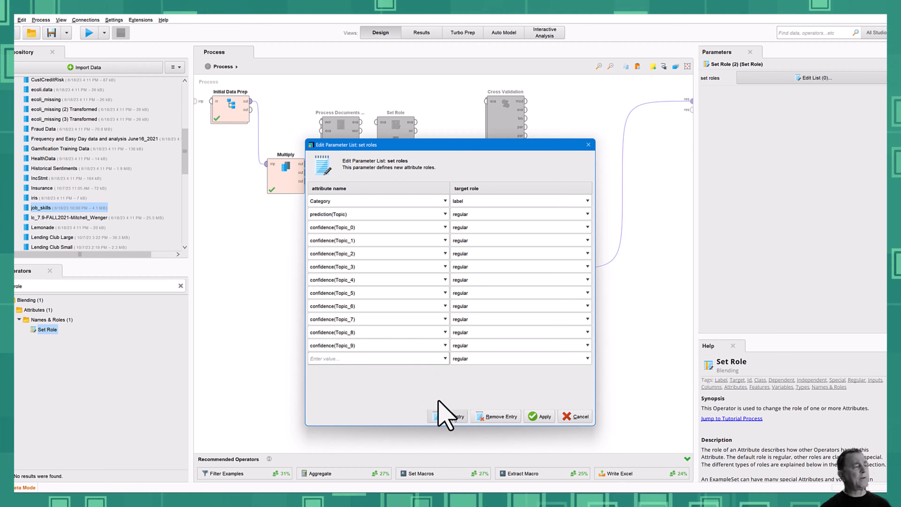
left_click(443, 359)
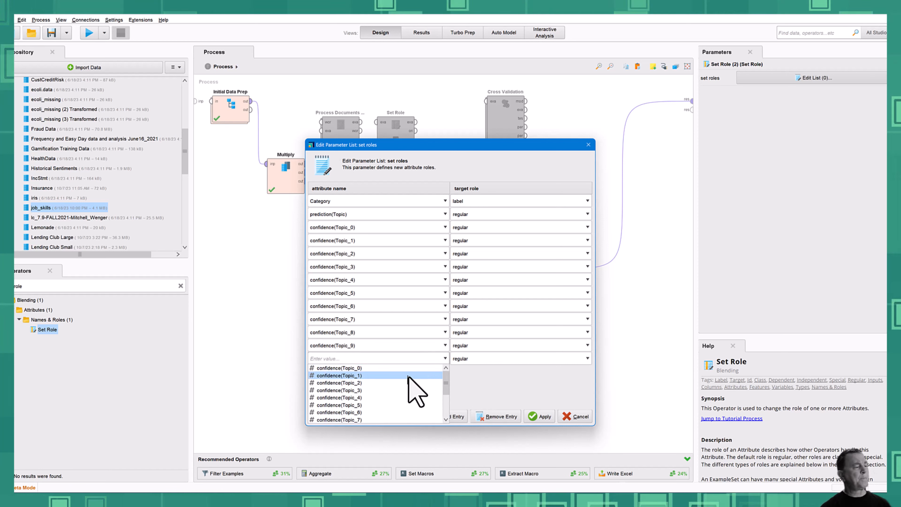
scroll(408, 389, "down", 2)
left_click(387, 405)
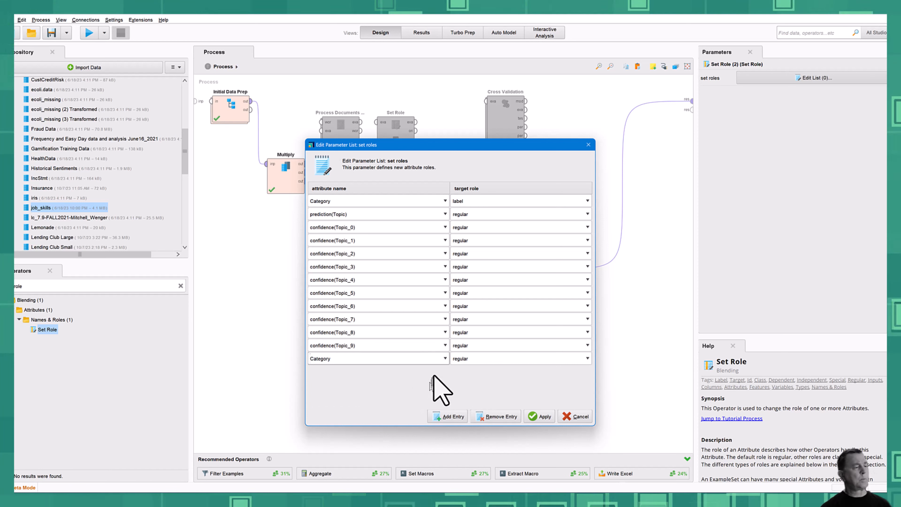
left_click(448, 408)
left_click(445, 372)
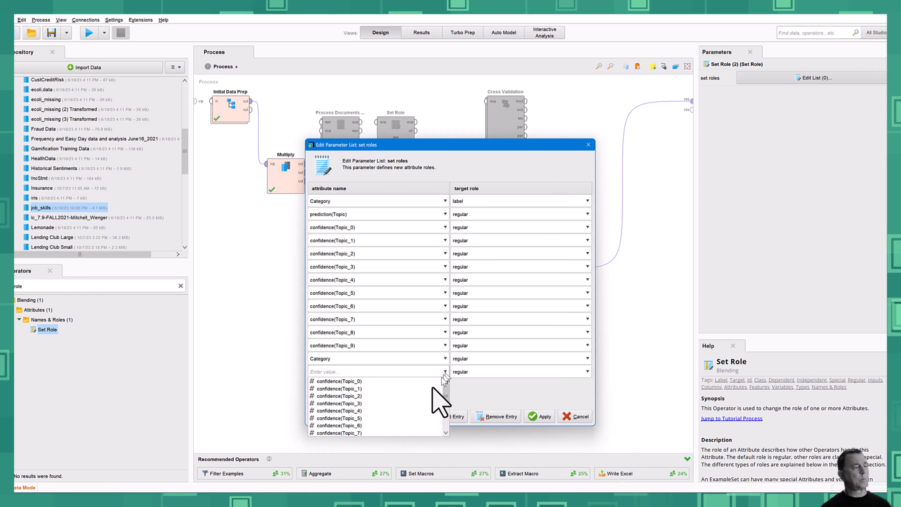
scroll(390, 411, "down", 2)
left_click(361, 425)
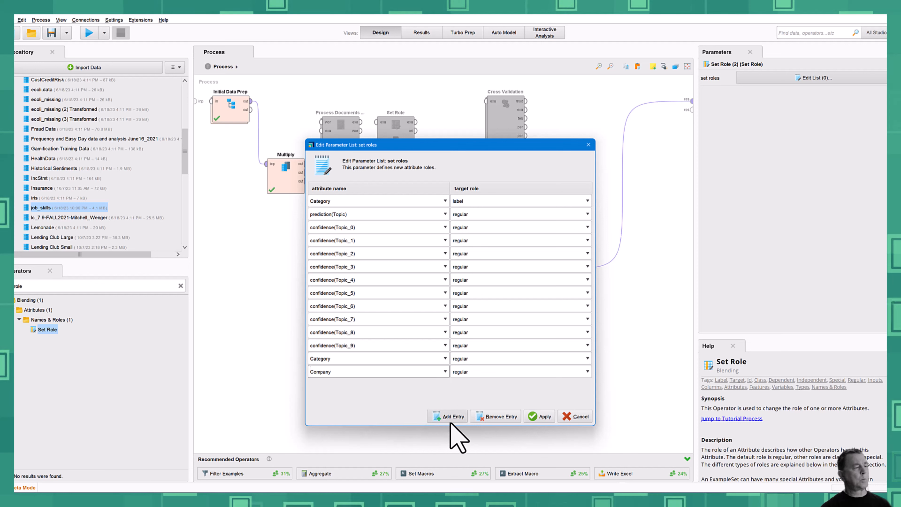
left_click(447, 413)
left_click(444, 385)
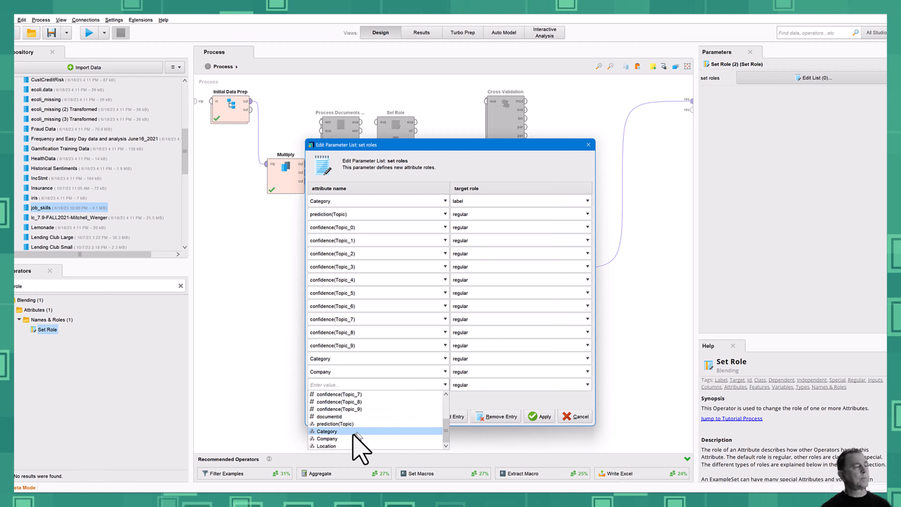
left_click(365, 444)
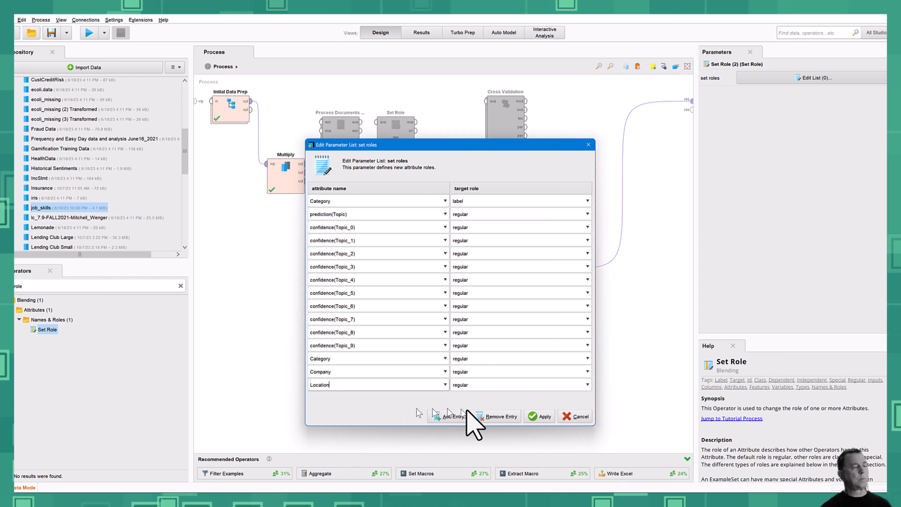
left_click(537, 416)
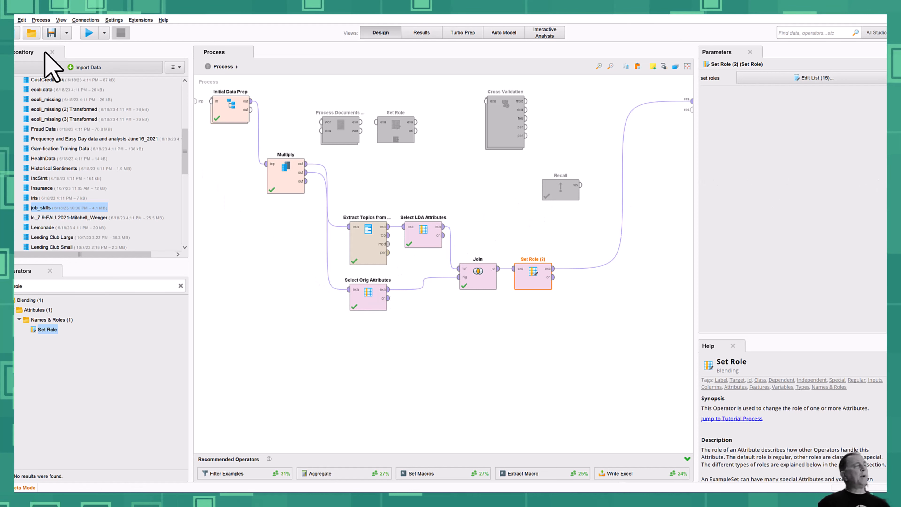
- Save and run the process, examine the Set Role results across to the Category and Location columns, and return to the process design
left_click(88, 33)
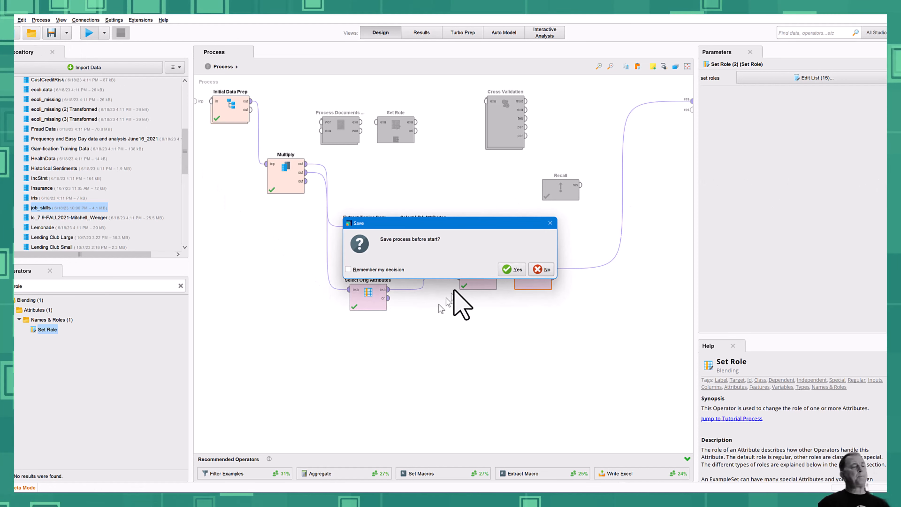
left_click(511, 269)
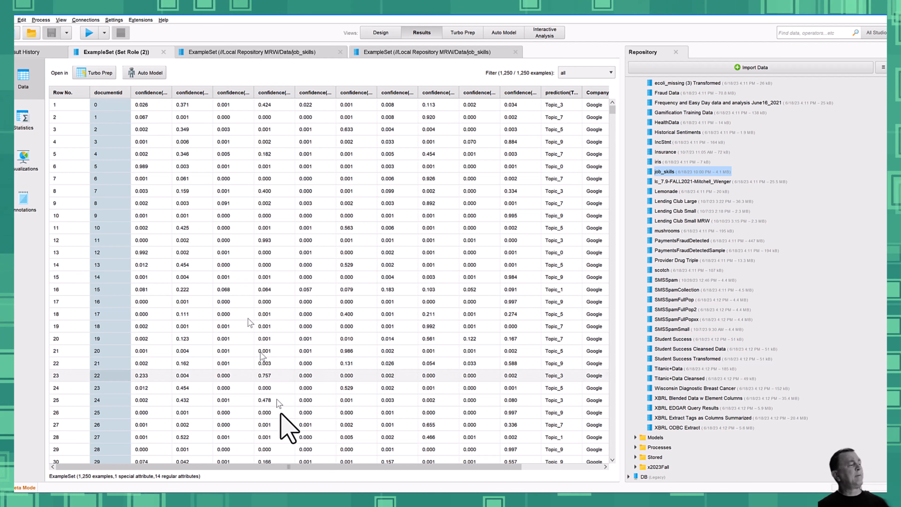
left_click_drag(319, 465, 436, 482)
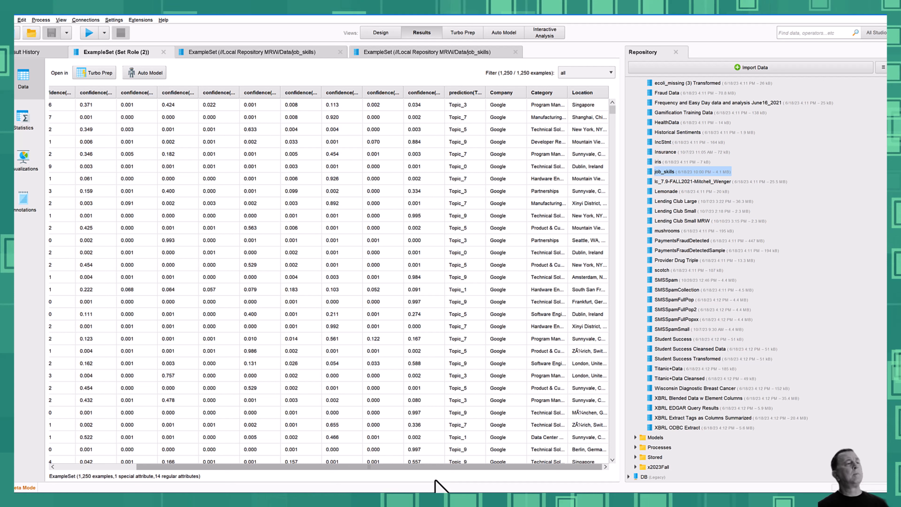
mouse_move(436, 484)
left_mouse_down()
mouse_move(285, 479)
mouse_move(422, 474)
left_mouse_up()
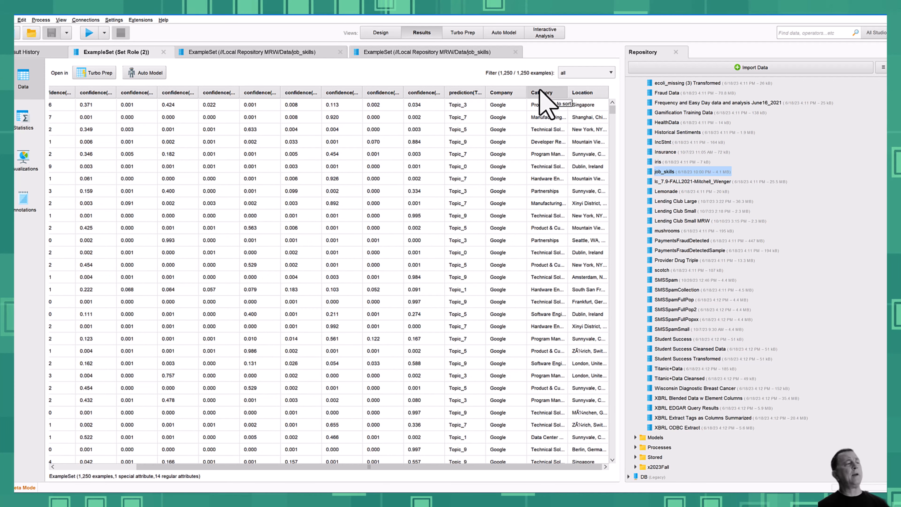
left_click(380, 33)
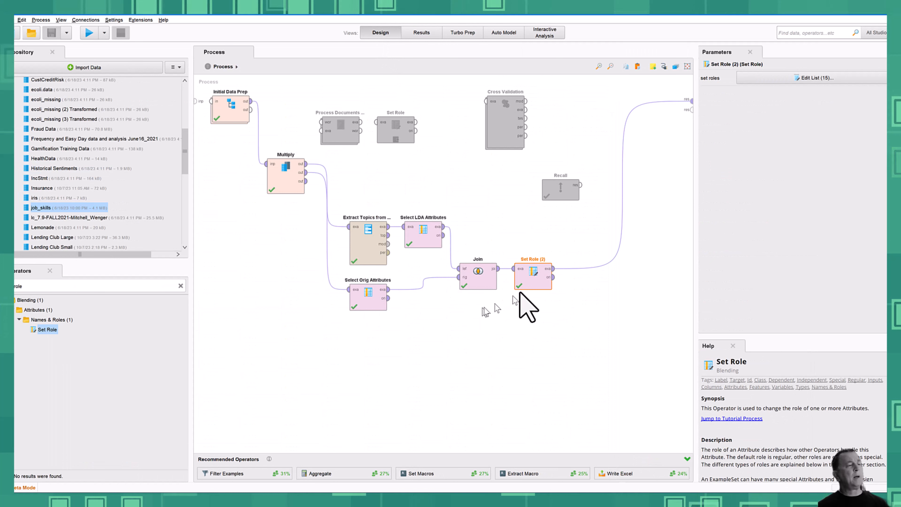
- Remove the Category entry from the Set Role (2) role list and apply the list
double_click(533, 280)
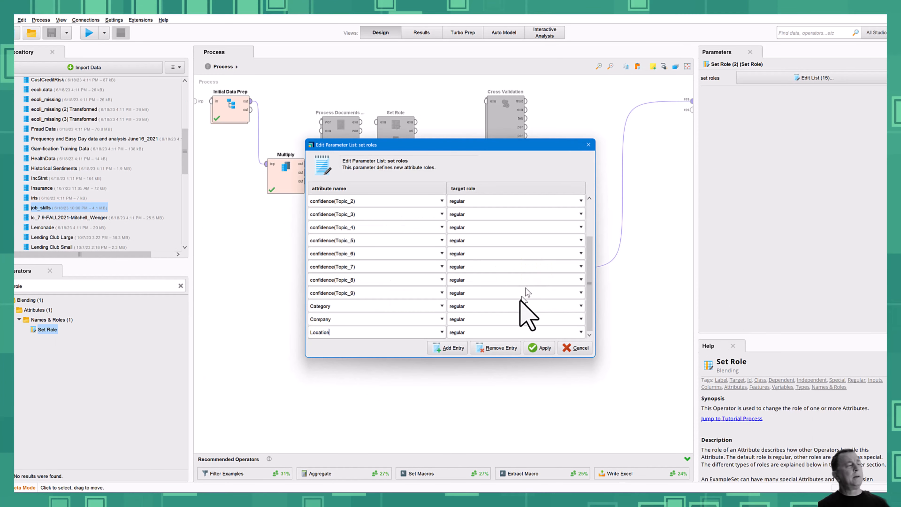
mouse_move(589, 279)
left_mouse_down()
mouse_move(599, 206)
mouse_move(598, 293)
left_mouse_up()
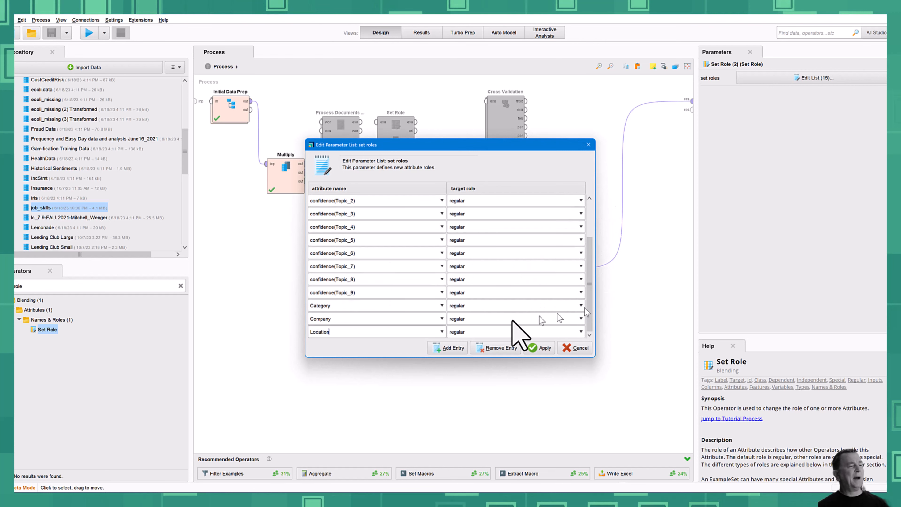
left_click(385, 305)
left_click(501, 349)
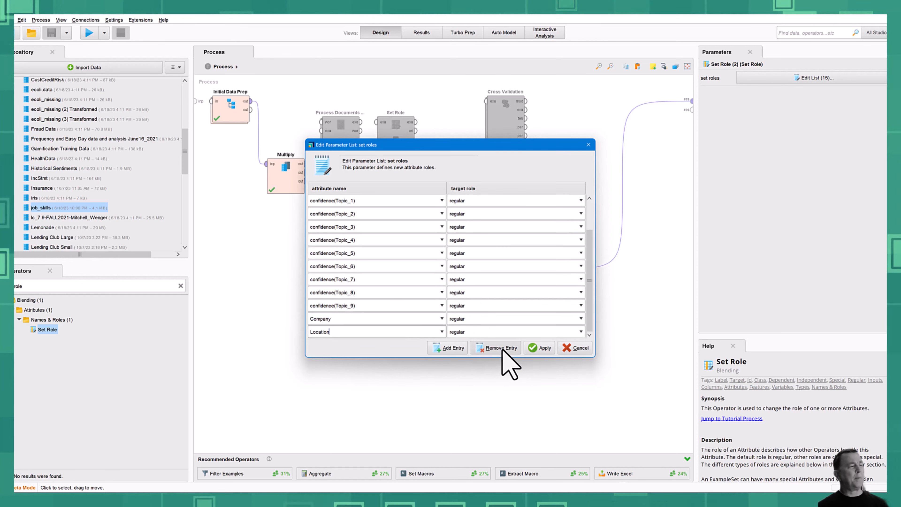
left_click(542, 348)
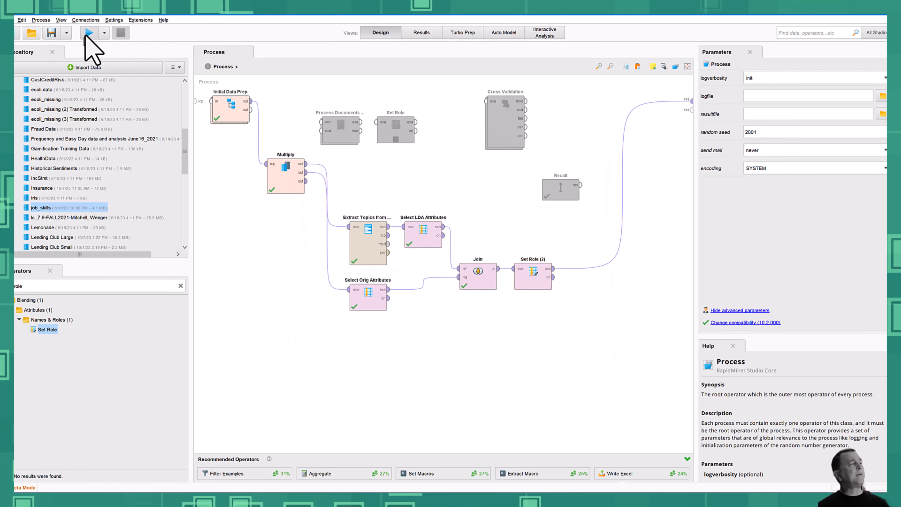
- Save and run the process, examine the documentid and Category columns in the Set Role results, and return to the process design
left_click(88, 33)
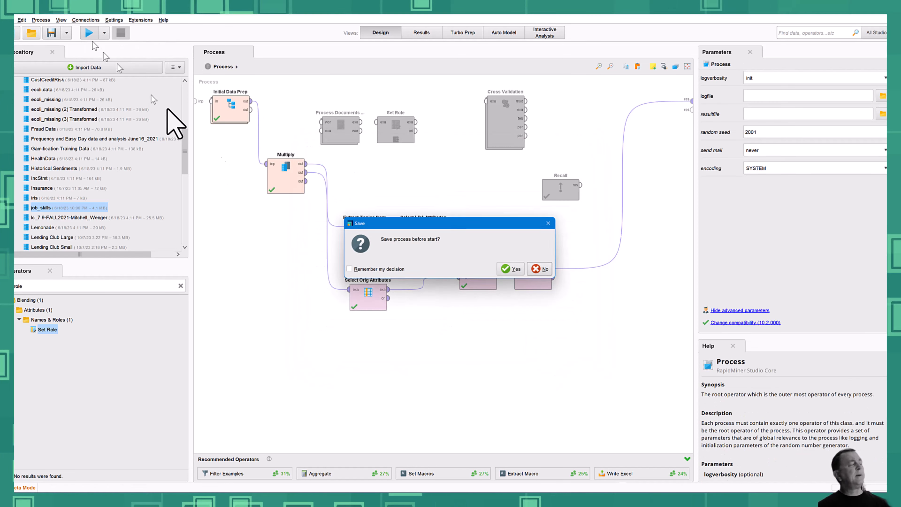
left_click(517, 269)
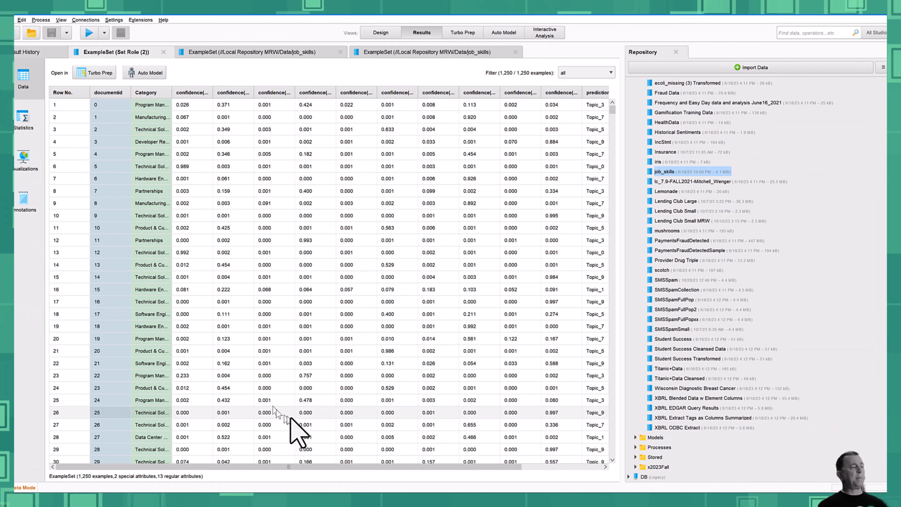
left_click_drag(349, 466, 269, 468)
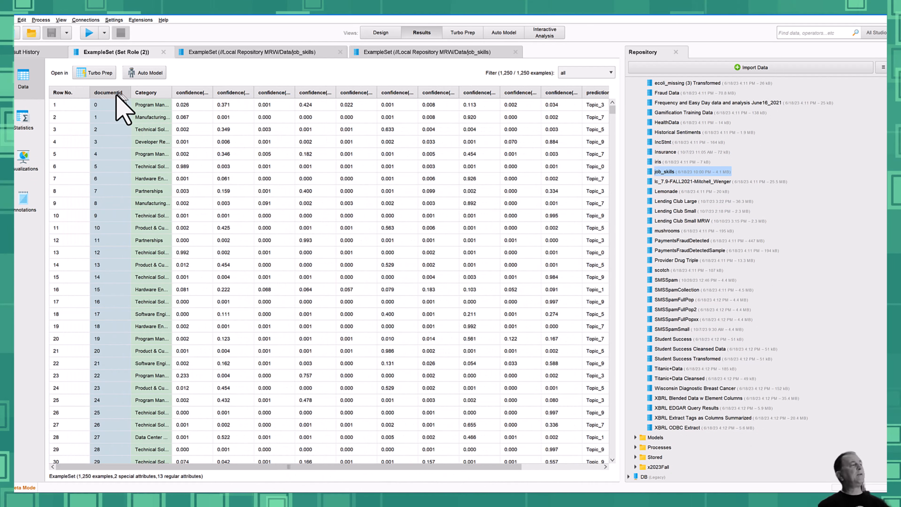
left_click(378, 34)
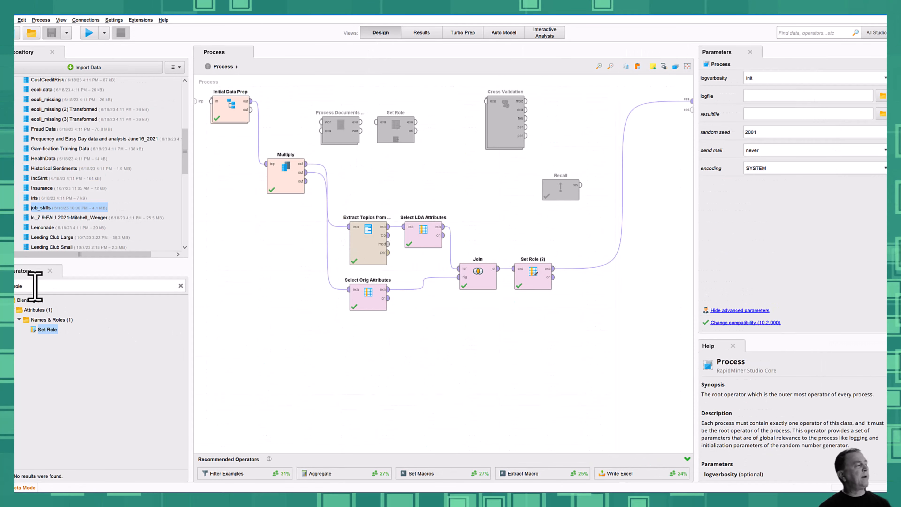
- Search the operators for subprocess, add a Subprocess operator below the existing flow, and rename it LDA Processing
left_click_drag(36, 286, 5, 293)
key("BackSpace")
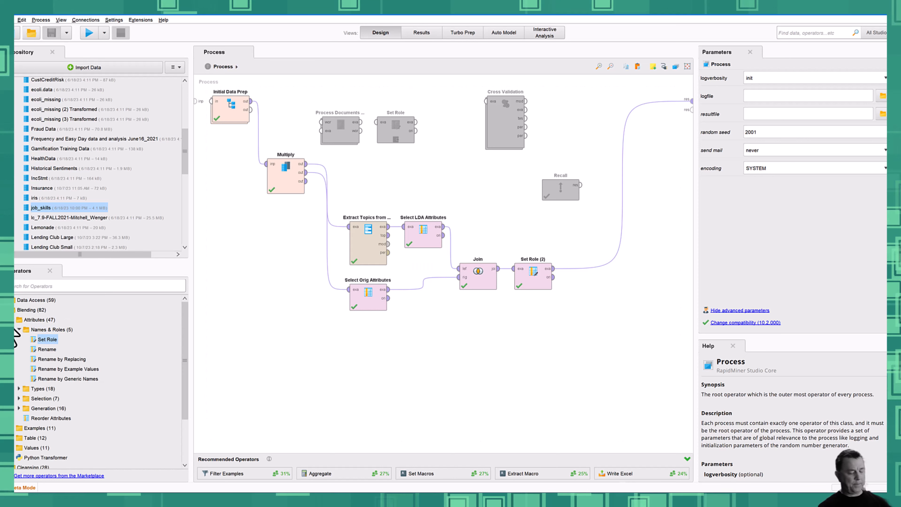
type("subpro")
type("cess")
left_click(48, 338)
left_click_drag(48, 338, 413, 350)
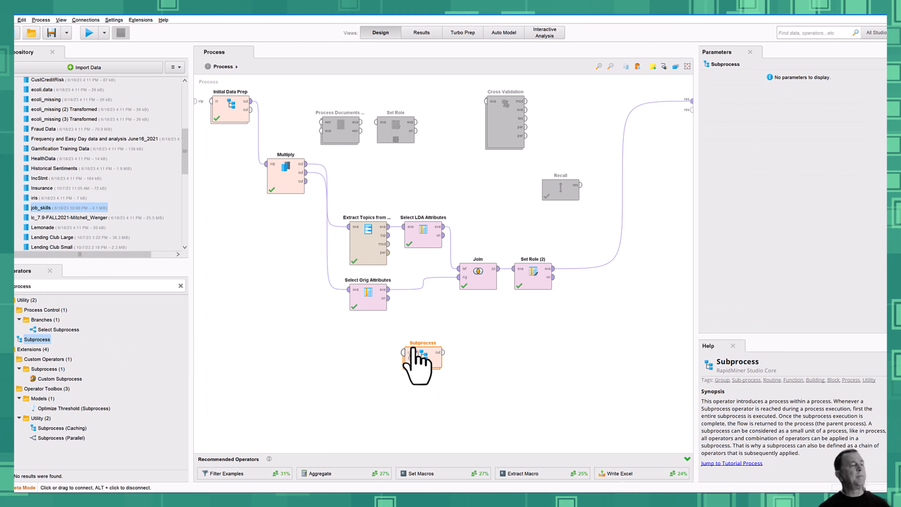
double_click(410, 346)
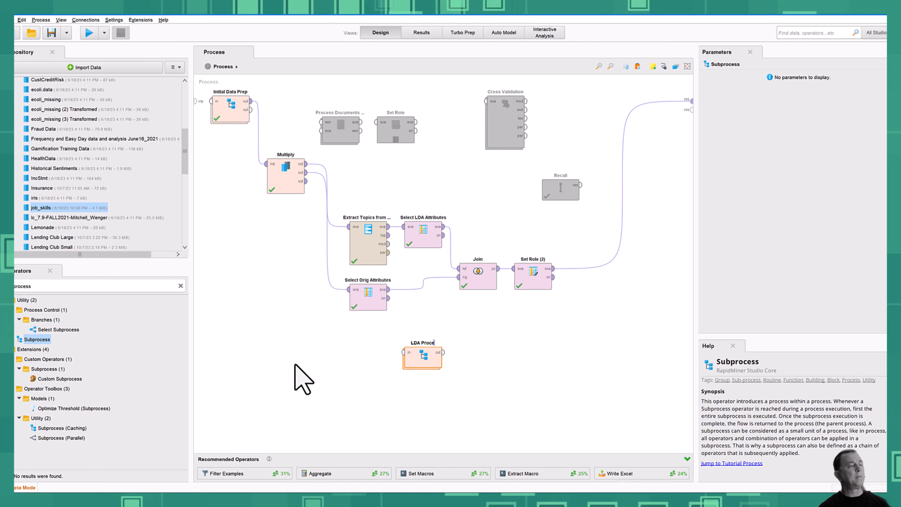
left_click(295, 364)
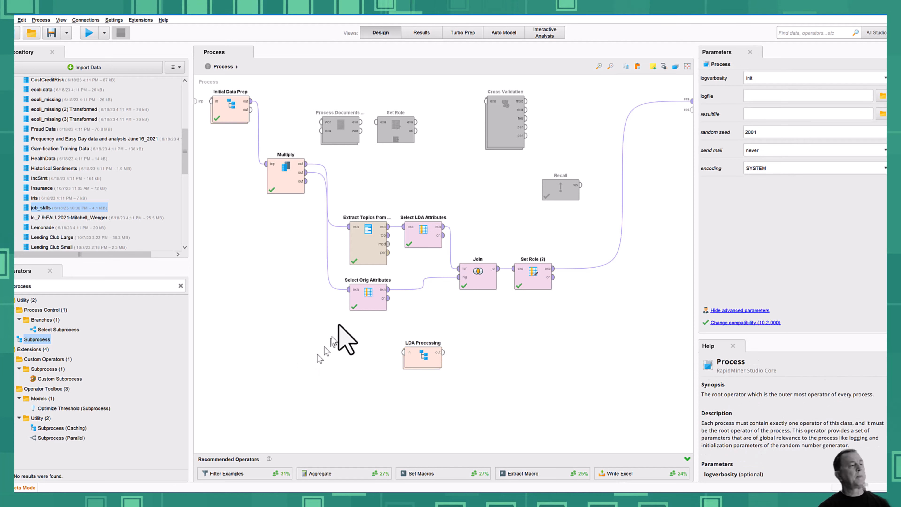
- Move the operators from Multiply through Set Role (2) inside LDA Processing, with the subprocess input feeding Multiply, and fit the canvas
left_click_drag(238, 150, 564, 318)
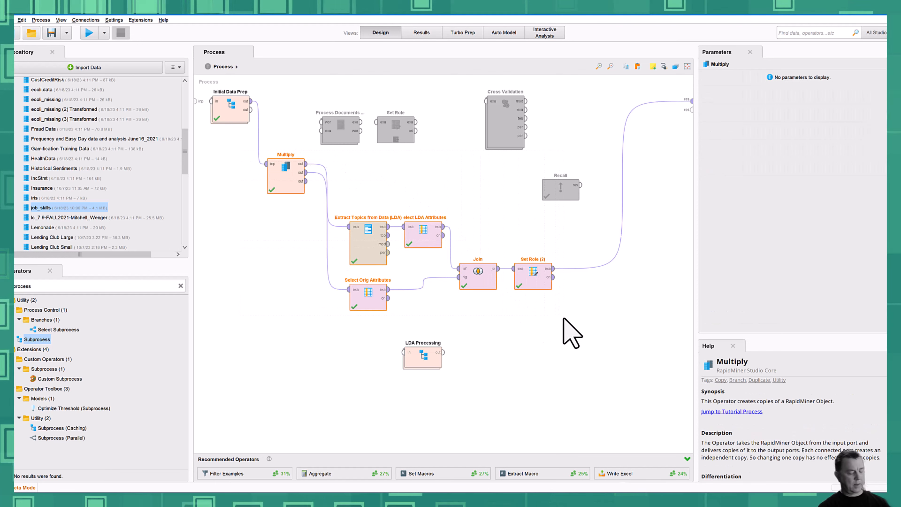
key("ctrl+x")
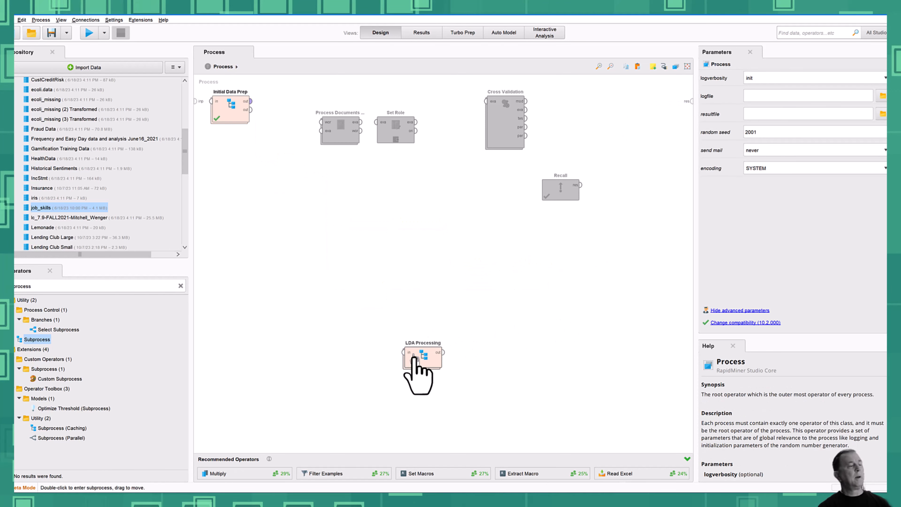
left_click(415, 358)
double_click(417, 360)
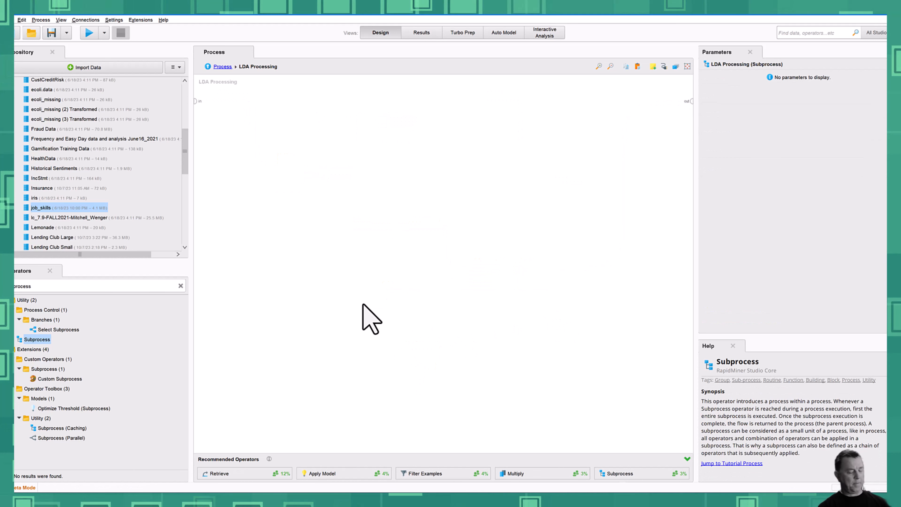
key("ctrl+v")
left_click_drag(362, 305, 212, 101)
scroll(275, 213, "up", 2)
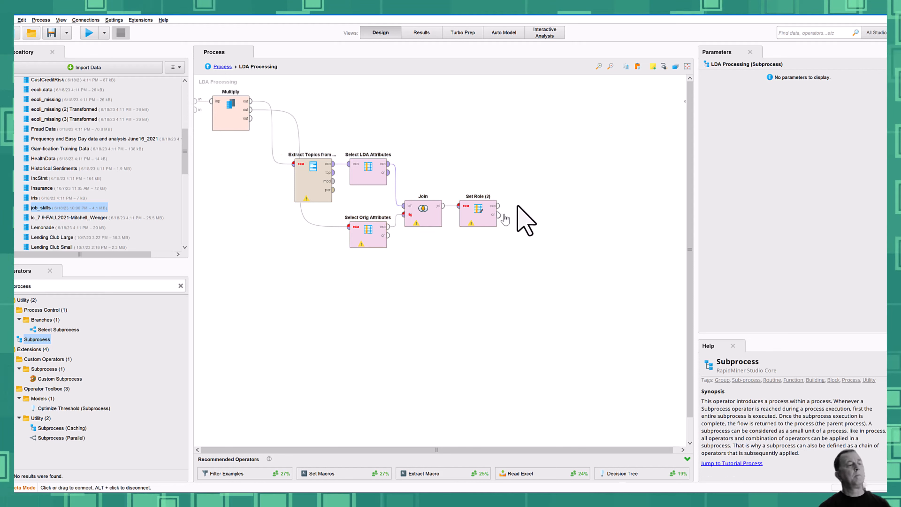
left_click(687, 66)
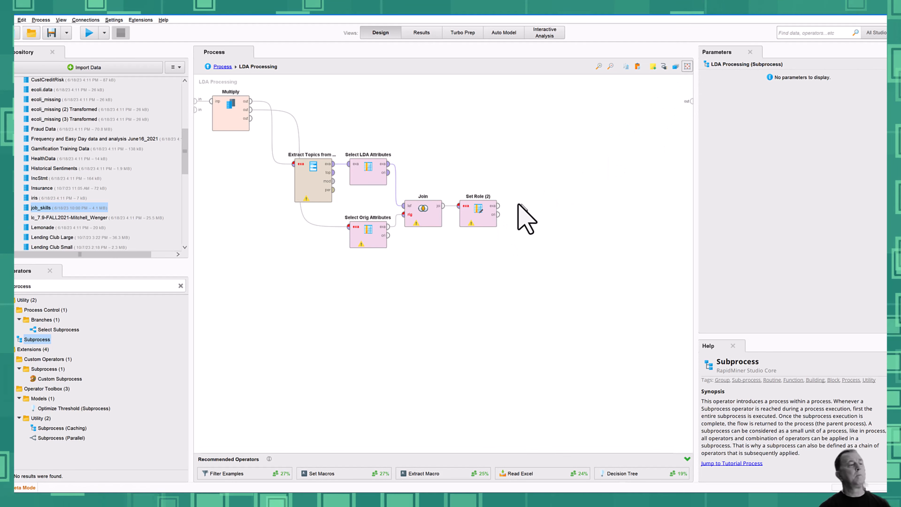
- Connect the example set output of Set Role (2) to the output of the LDA Processing subprocess
left_click(496, 212)
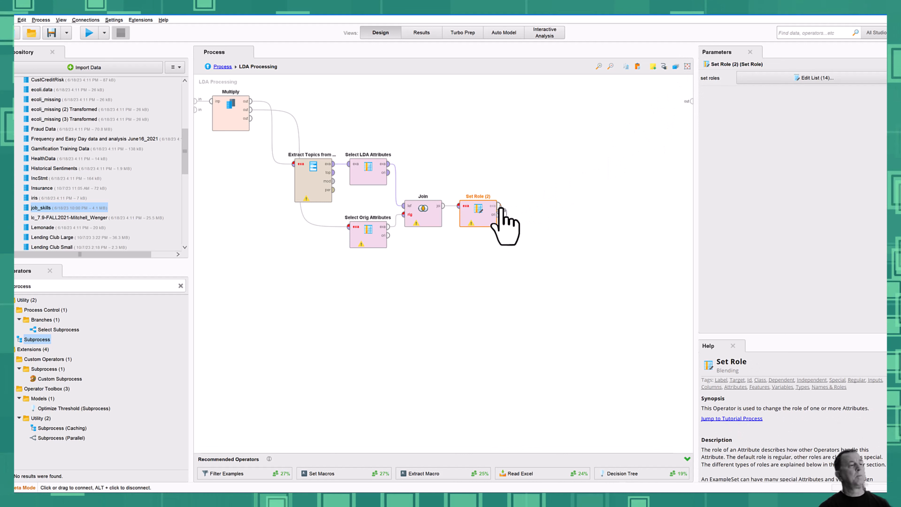
left_click(500, 207)
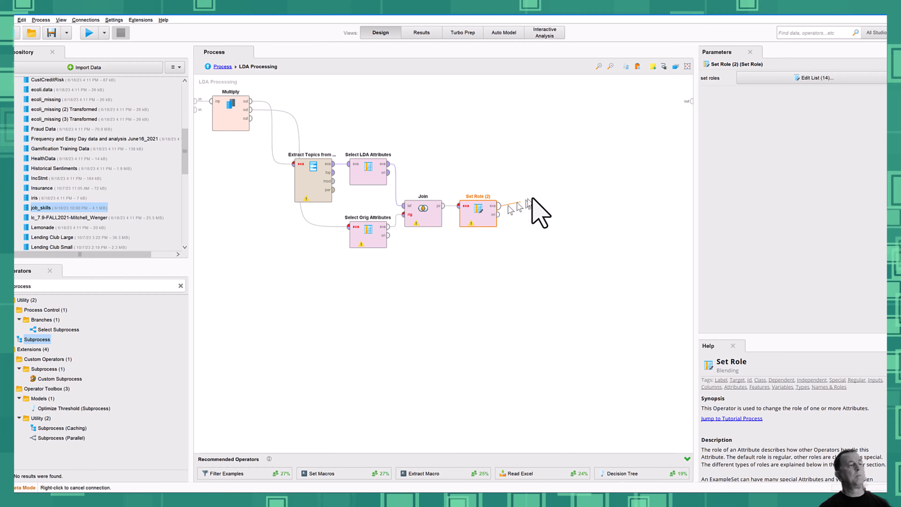
left_click(691, 101)
- Rearrange the operators inside LDA Processing into a compact upper row, with Select Orig Attributes just below it
left_click_drag(320, 182, 320, 120)
left_click_drag(355, 242, 327, 245)
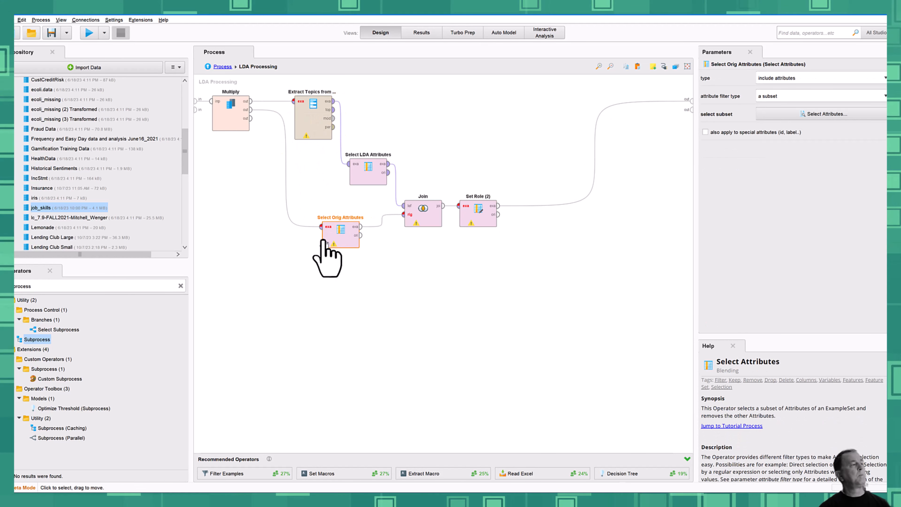
left_click_drag(360, 182, 360, 120)
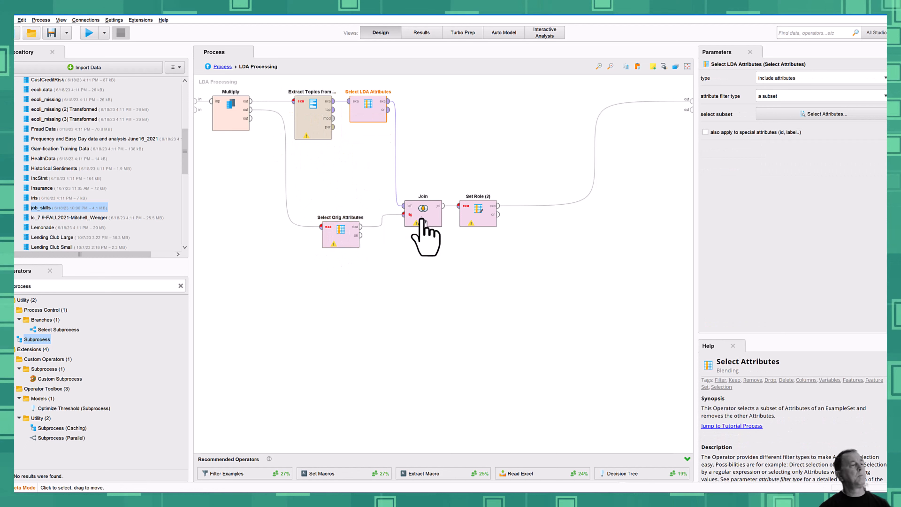
left_click_drag(428, 206, 430, 142)
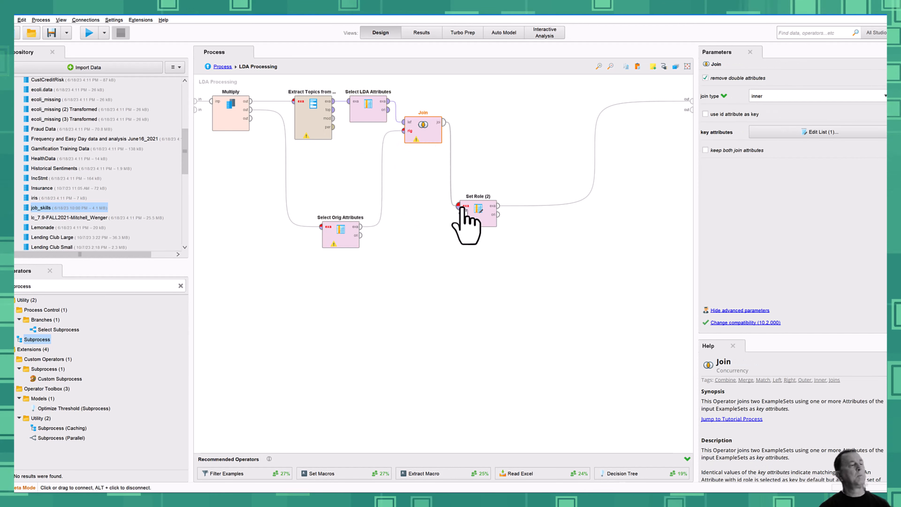
left_click_drag(472, 212, 482, 113)
left_click(483, 236)
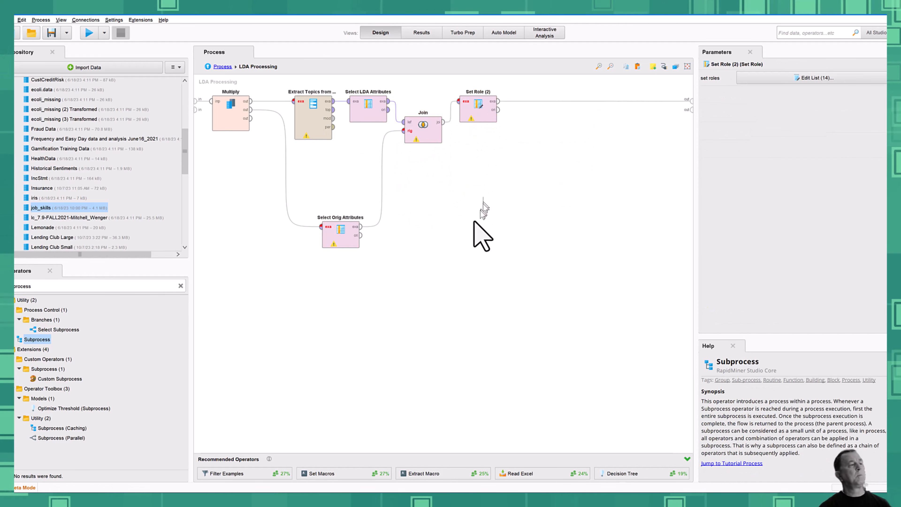
left_click_drag(335, 227, 335, 185)
left_click(330, 271)
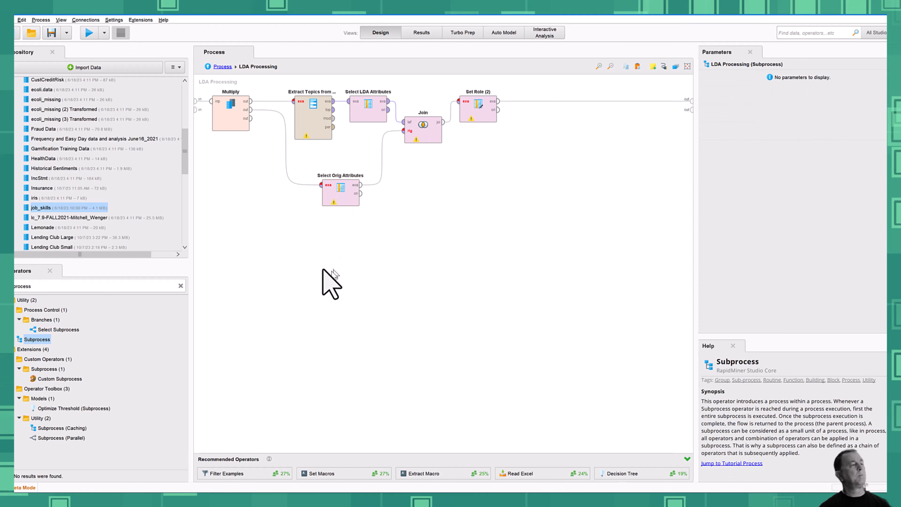
- Return to the main process, place LDA Processing beside Initial Data Prep, and move the disabled Process Documents and Set Role operators lower
left_click(223, 66)
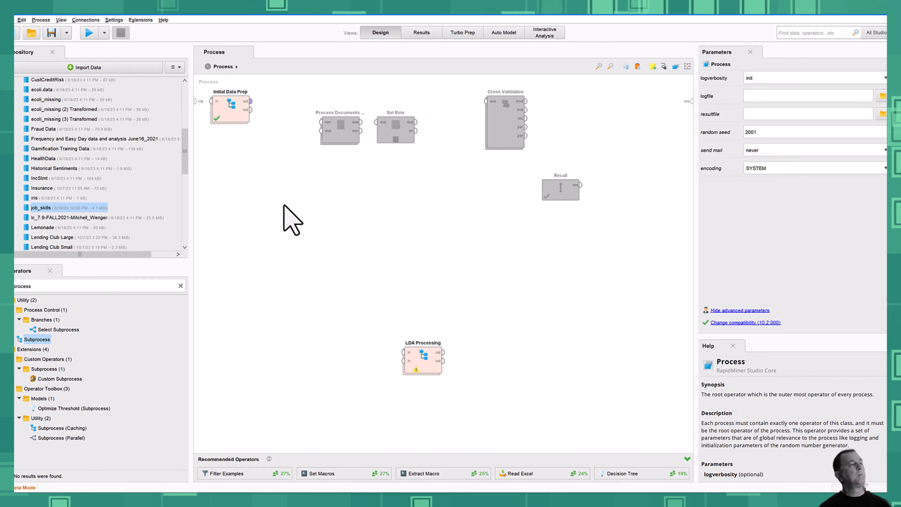
left_click_drag(426, 366, 343, 196)
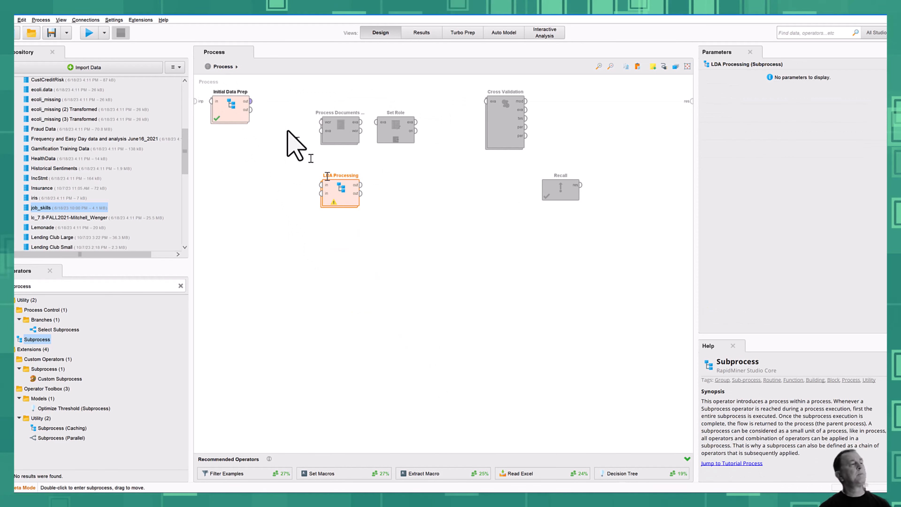
left_click_drag(299, 104, 392, 265)
left_click_drag(346, 195, 316, 117)
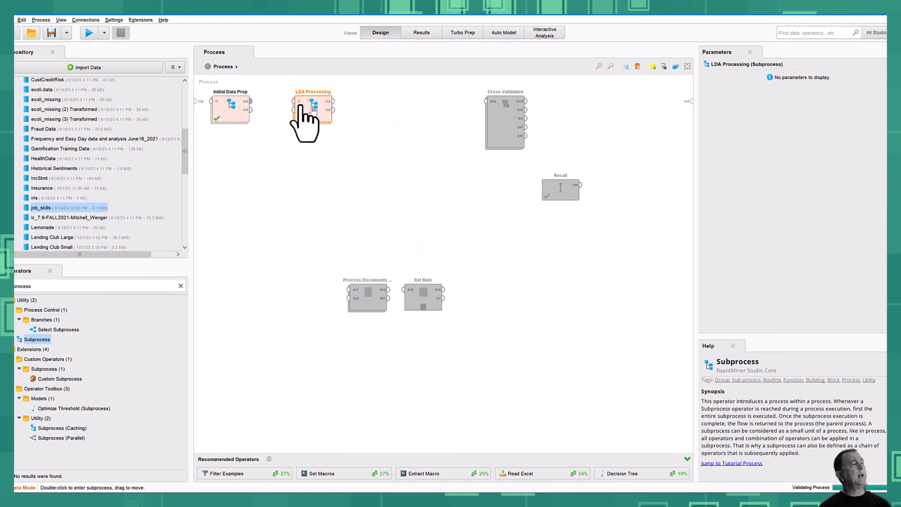
- Connect Initial Data Prep to LDA Processing, and connect the output of LDA Processing to Cross Validation's example set input
left_click(250, 101)
left_click(294, 101)
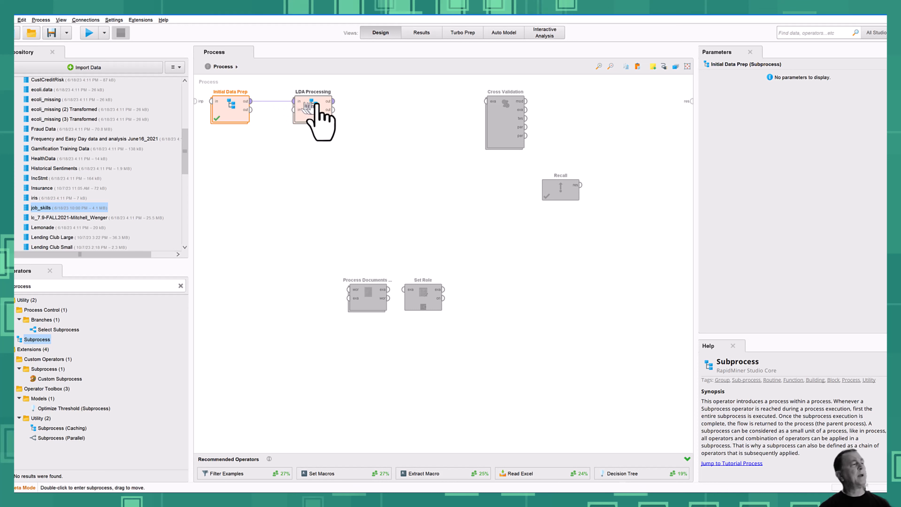
left_click(332, 102)
left_click(486, 101)
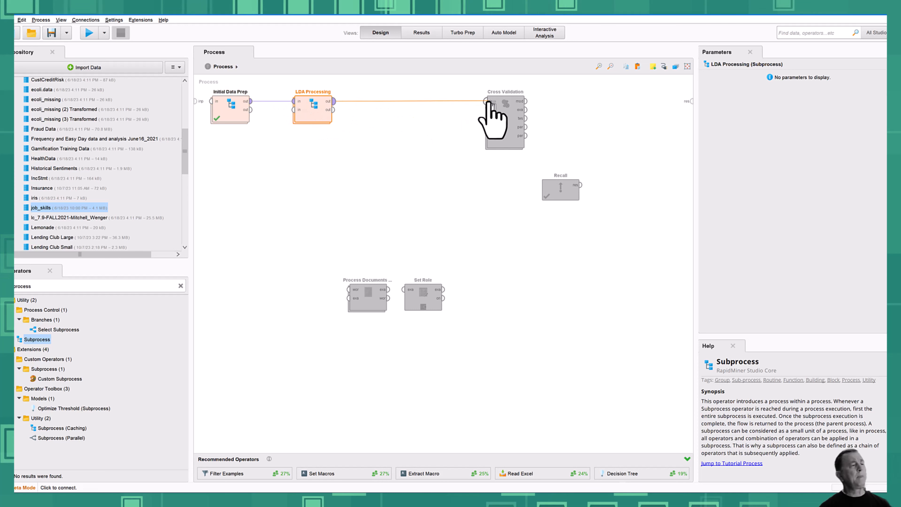
left_click(487, 101)
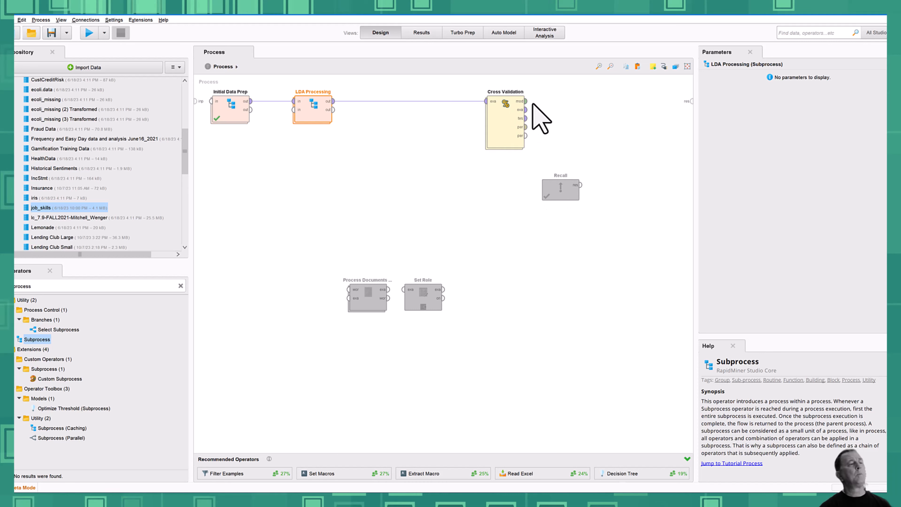
- Connect Cross Validation's model, example set, test result and first performance outputs to the process results
double_click(525, 102)
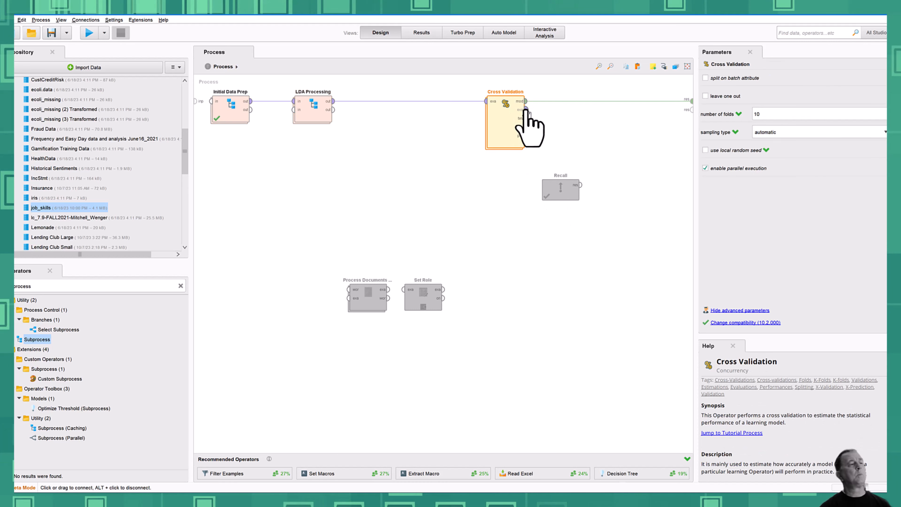
double_click(526, 118)
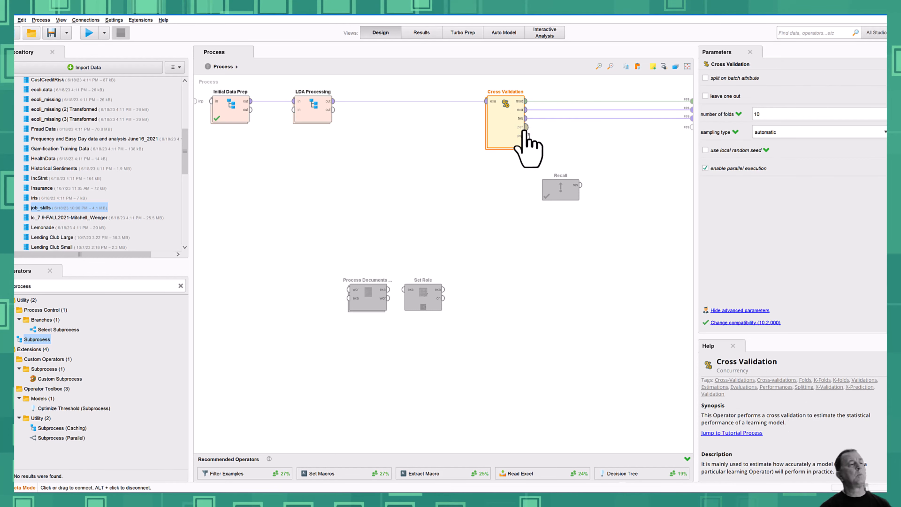
double_click(526, 127)
- Enable the Recall operator and connect its output to the process results
right_click(550, 187)
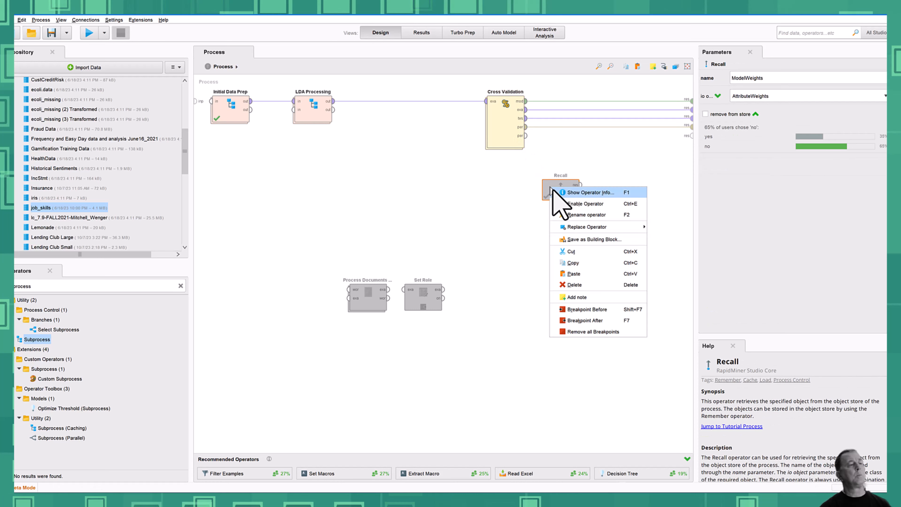
left_click(585, 203)
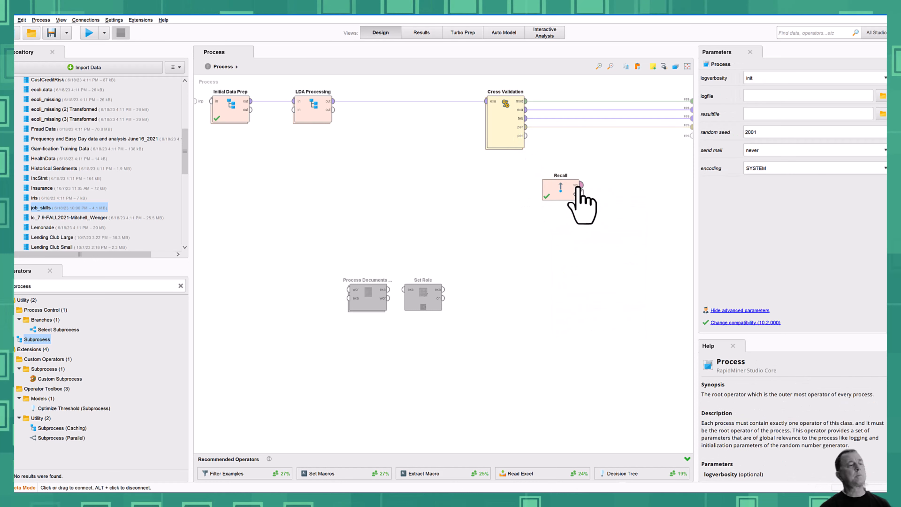
double_click(580, 185)
left_click(564, 269)
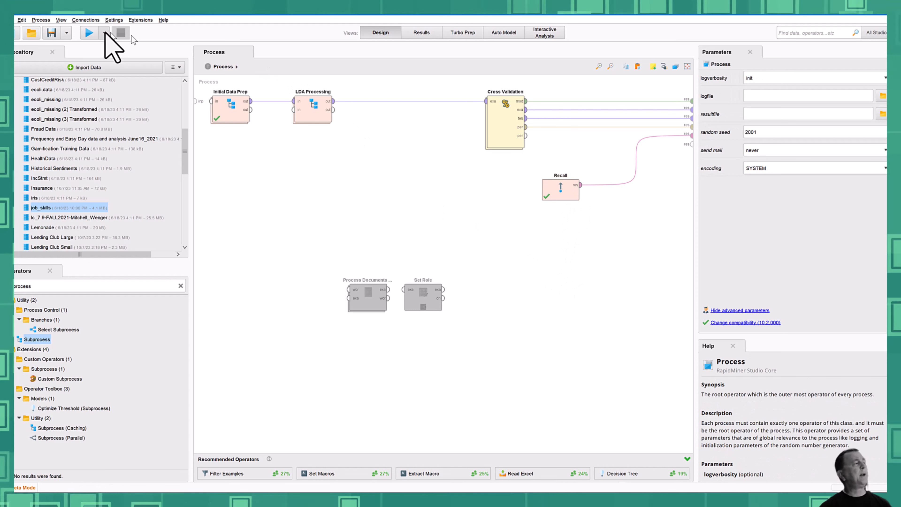
- Run the process, saving it before it starts
left_click(92, 33)
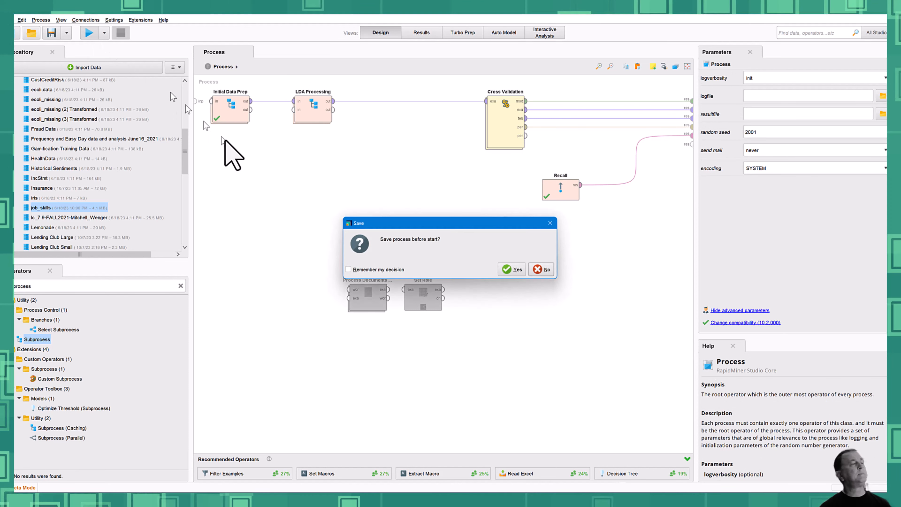
left_click(503, 270)
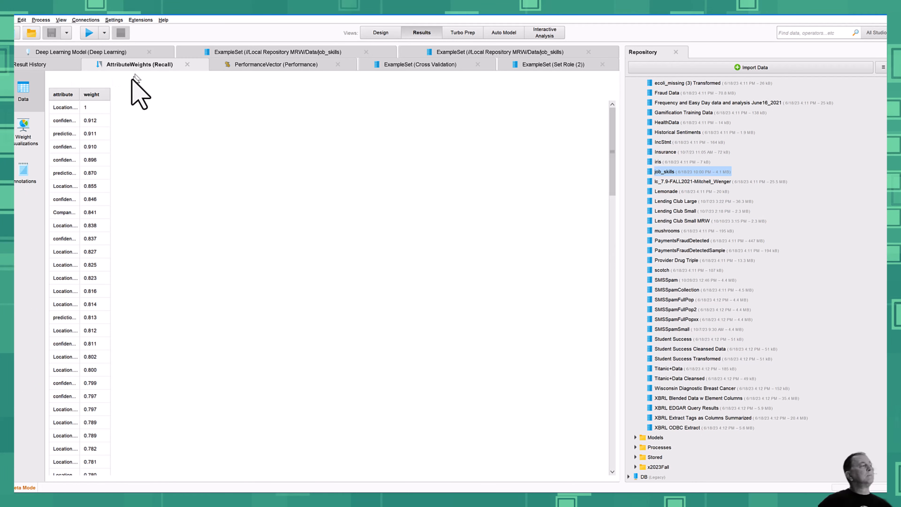
- Widen the attribute column of the Recall attribute weights and examine the highest-weighted attributes
left_click_drag(109, 93, 172, 93)
left_click(131, 107)
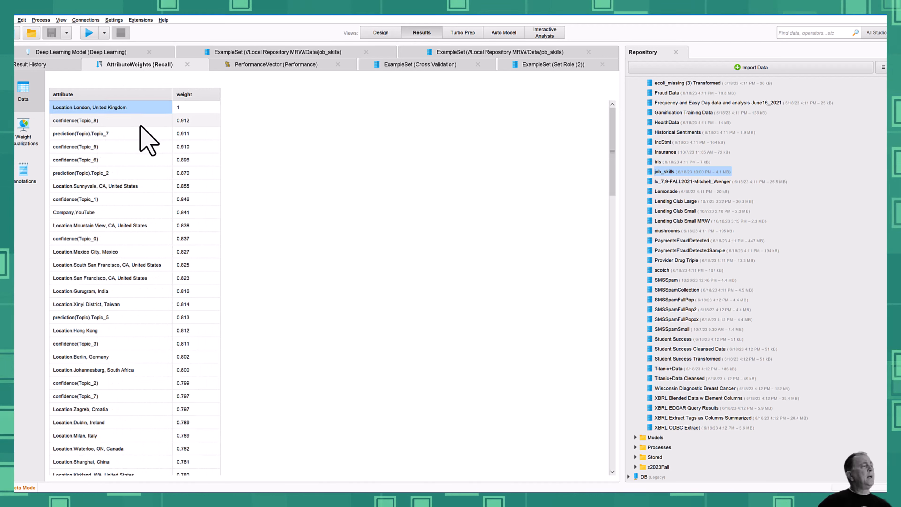
left_click(140, 124)
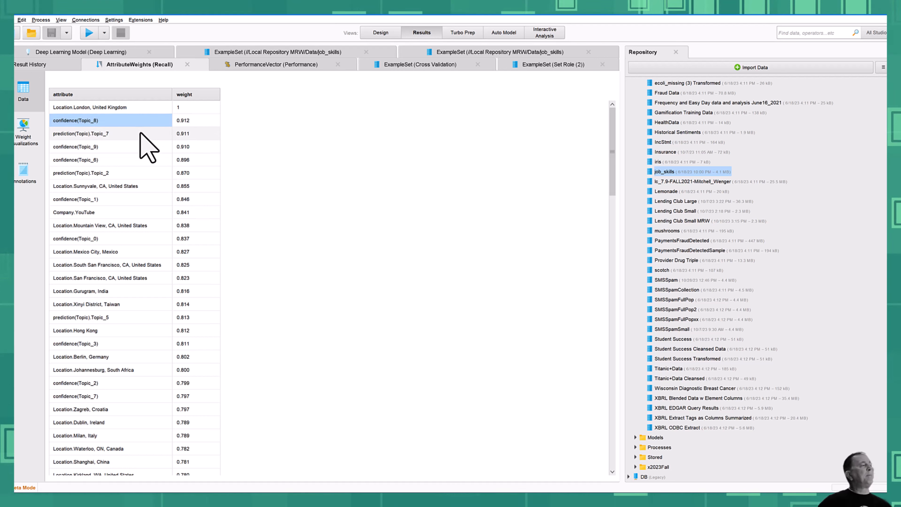
left_click(140, 135)
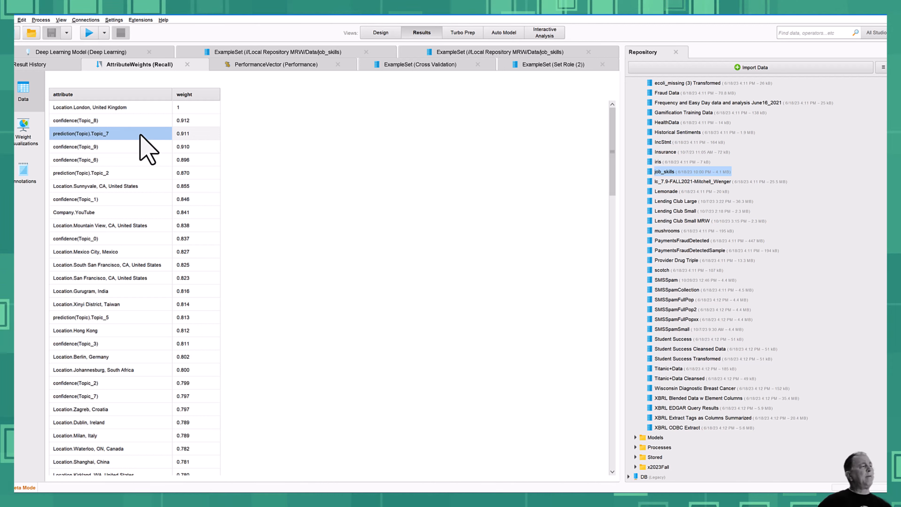
left_click(142, 146)
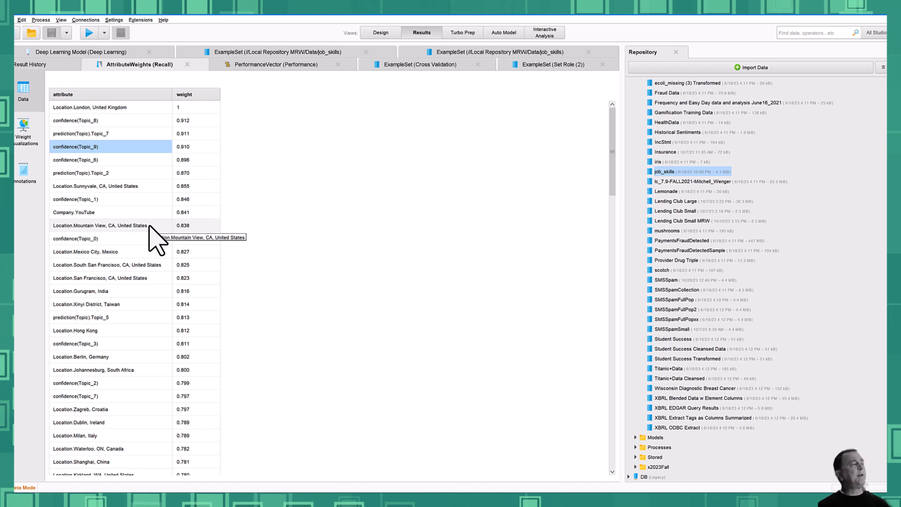
- Review the performance accuracy matrix, and widen Category and prediction(Category) in the Cross Validation example set to compare actual and predicted values
left_click(269, 64)
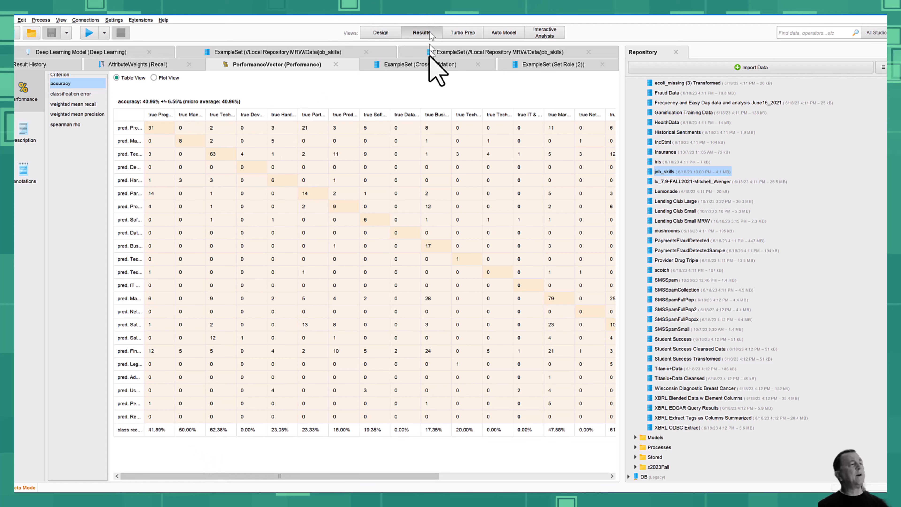
left_click(432, 67)
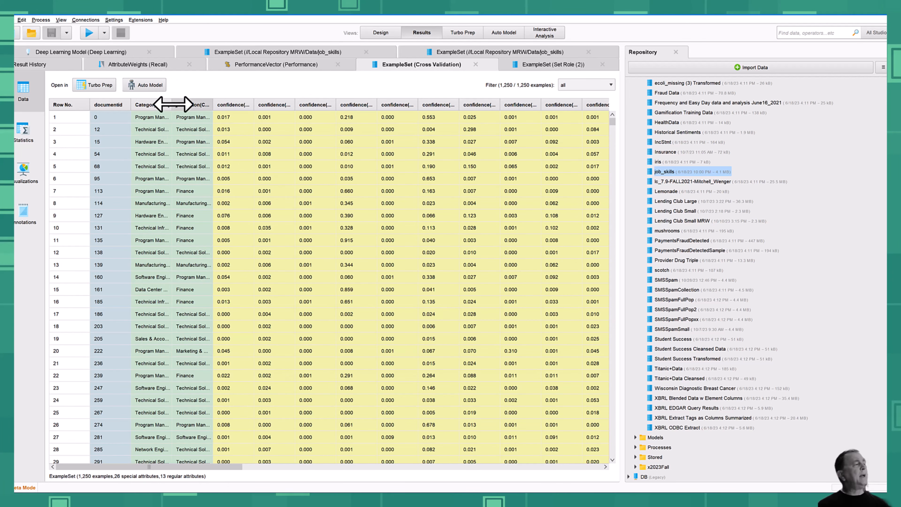
left_click_drag(171, 105, 218, 110)
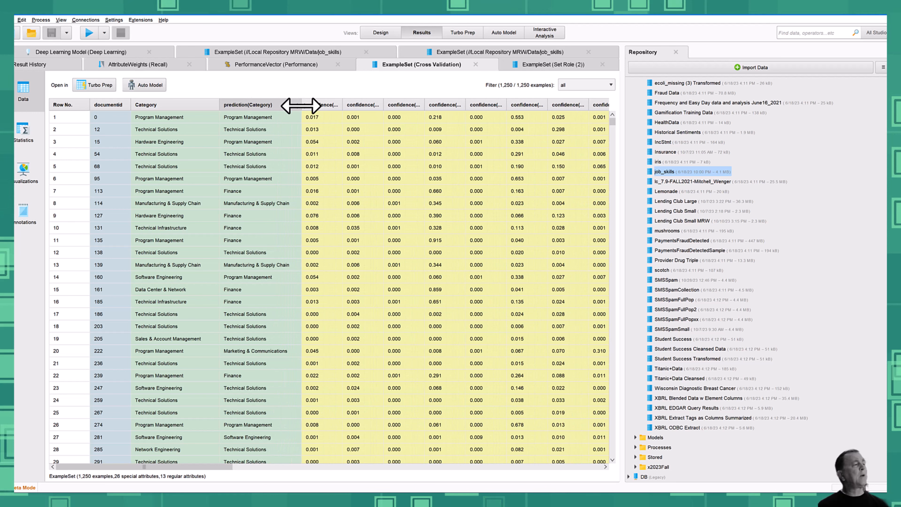
left_click_drag(301, 105, 306, 104)
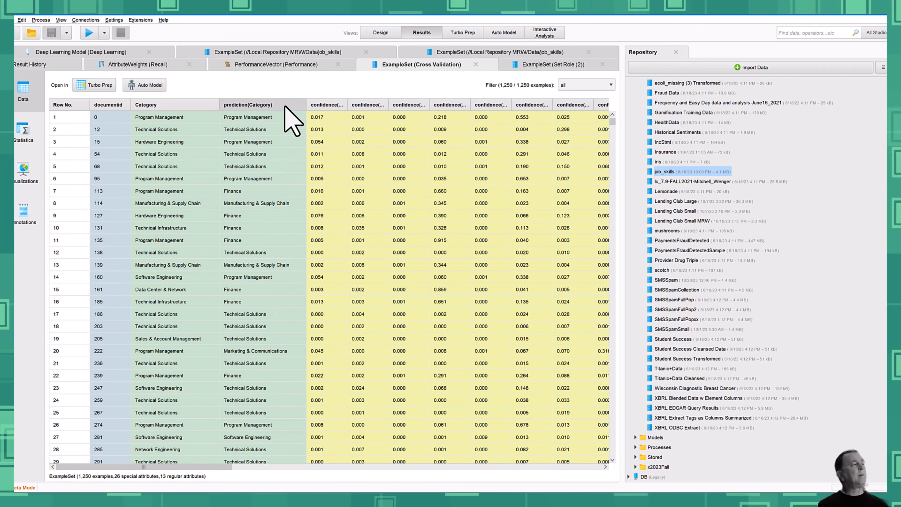
left_click(279, 117)
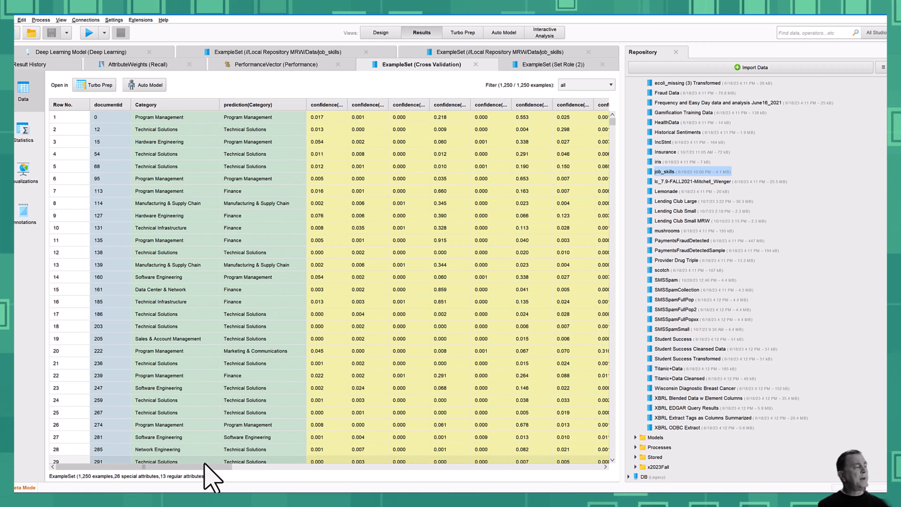
- Examine the topic confidence, Company and Location columns of the Cross Validation results, check the Set Role (2) example set, and return to the process design
left_click_drag(203, 466, 623, 475)
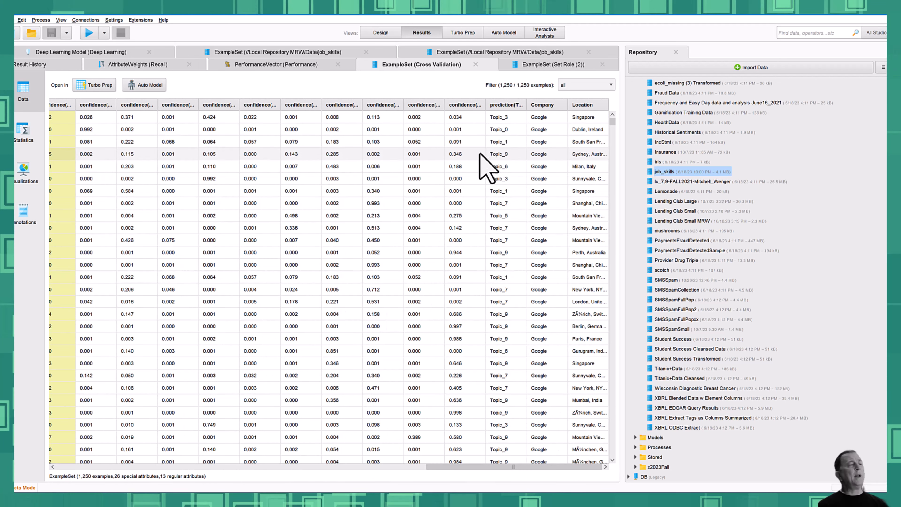
left_click(537, 67)
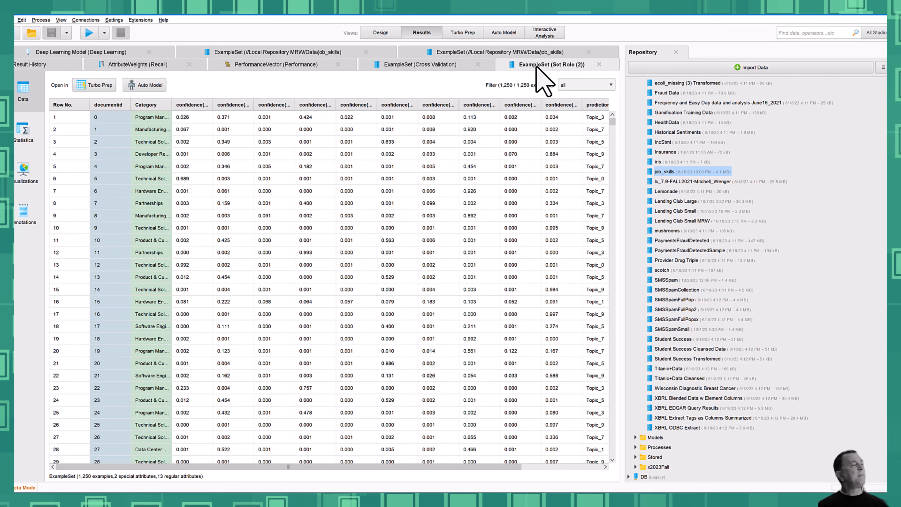
left_click(450, 66)
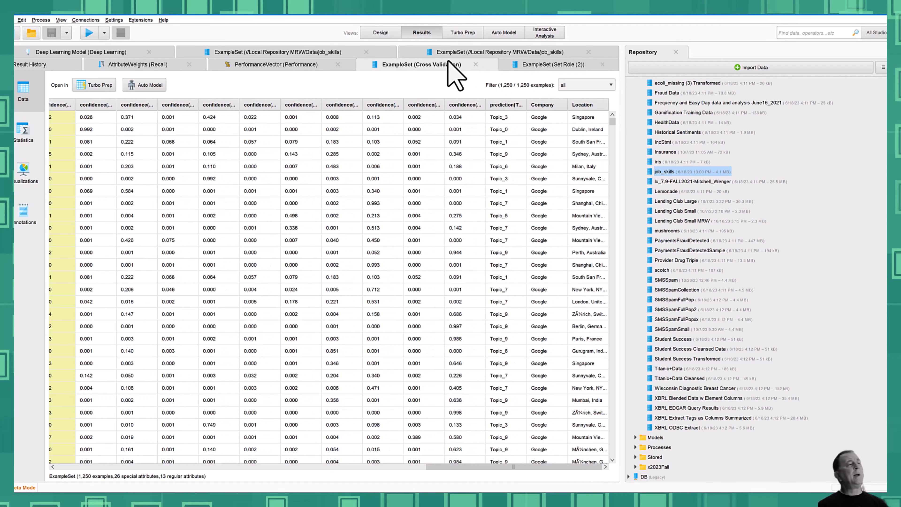
left_click(379, 33)
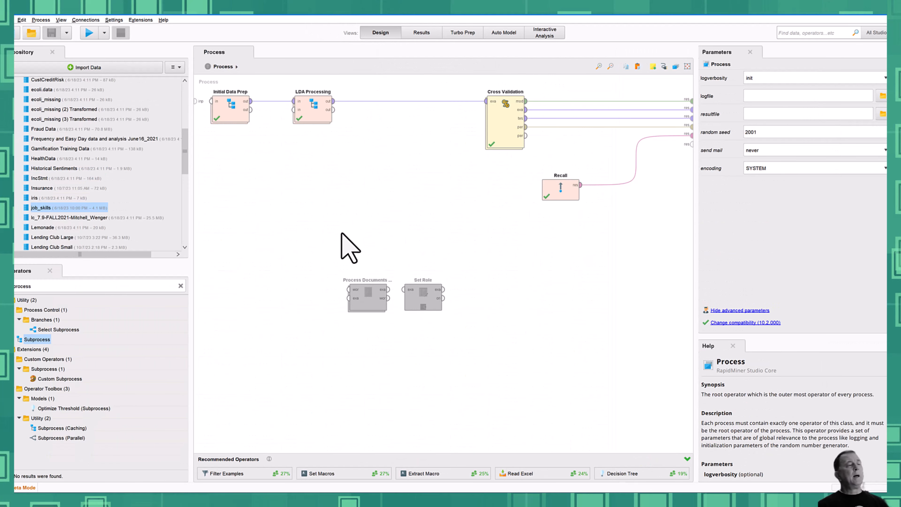